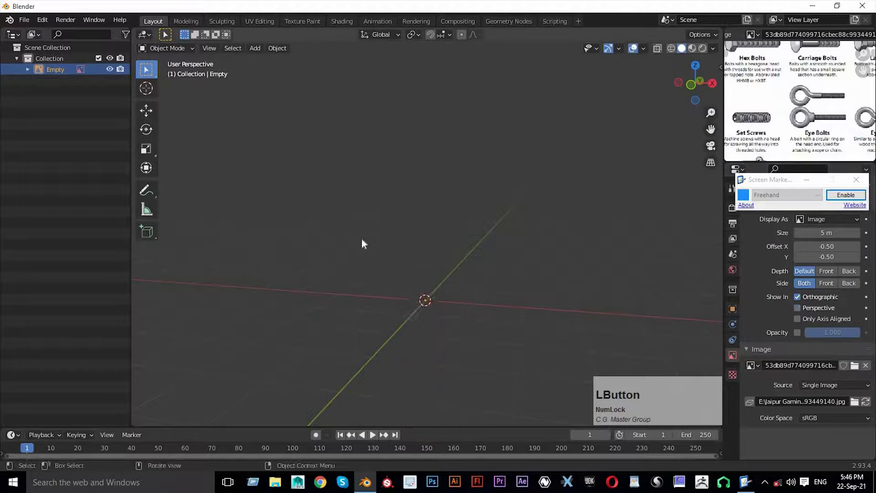
Show the selectability toggles in the outliner and make the Empty reference image unselectable
{"action": "left_click", "coordinate": [417, 308]}
{"action": "left_click", "coordinate": [56, 70]}
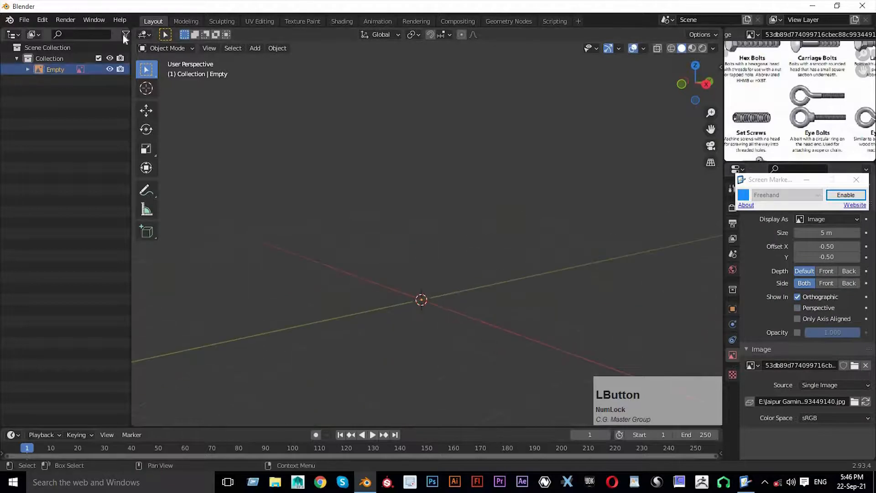
{"action": "left_click", "coordinate": [124, 34]}
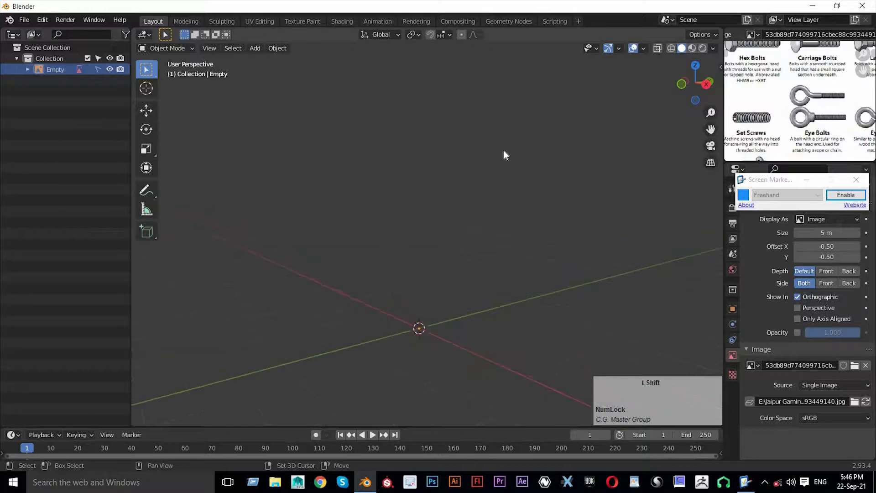
Add a cylinder mesh at the scene origin
{"action": "key", "text": "shift+a"}
{"action": "mouse_move", "coordinate": [502, 42]}
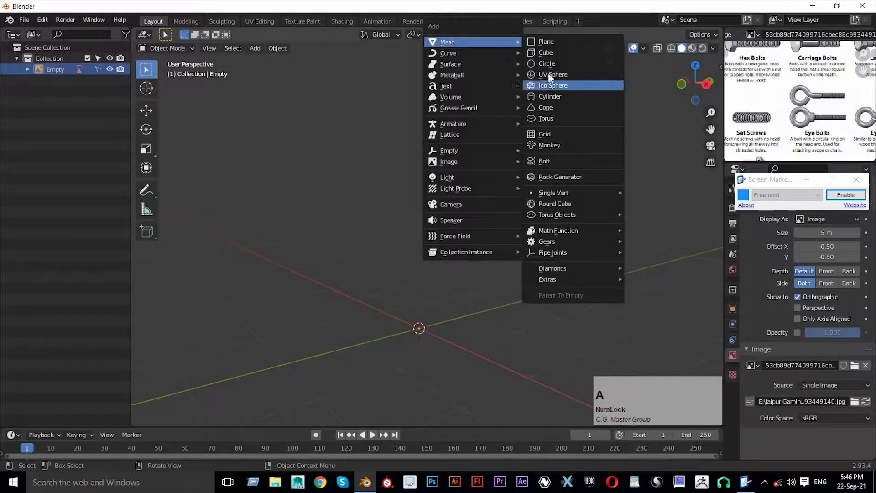
{"action": "left_click", "coordinate": [560, 96]}
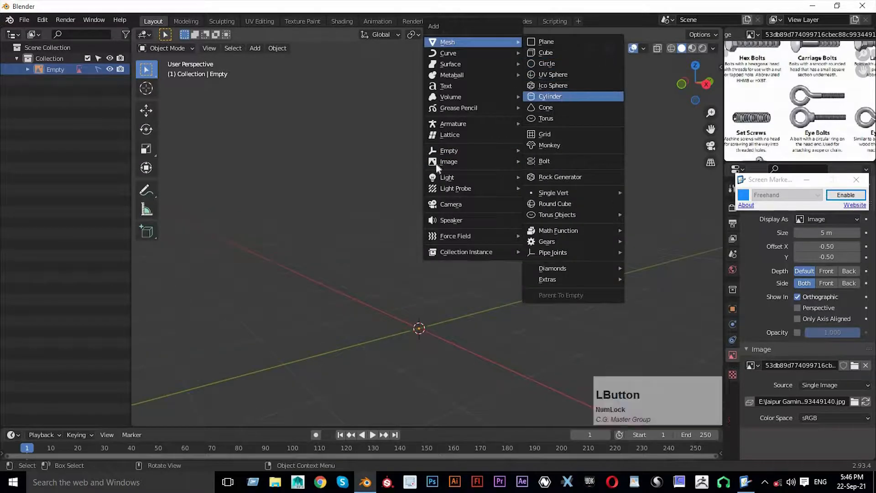
{"action": "scroll", "coordinate": [515, 159], "scroll_direction": "up", "scroll_amount": 4}
{"action": "middle_click_drag", "start_coordinate": [515, 159], "coordinate": [502, 63], "text": "shift"}
{"action": "scroll", "coordinate": [494, 212], "scroll_direction": "down", "scroll_amount": 3}
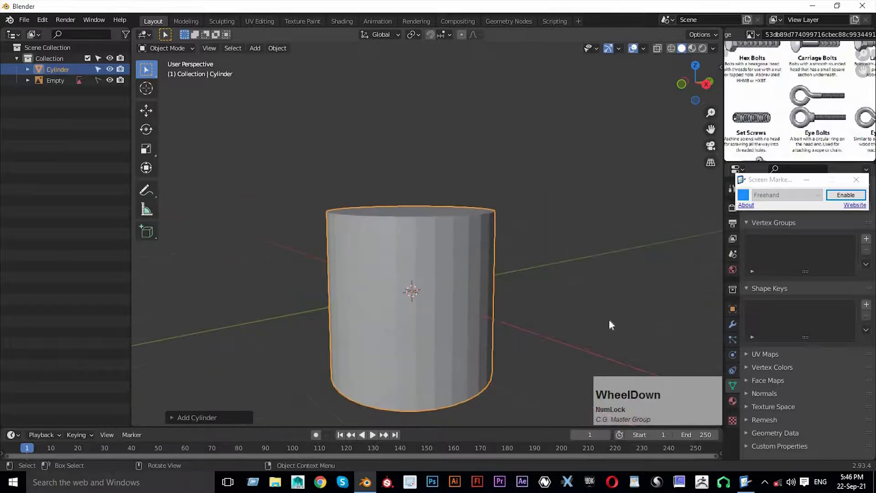
Scale the cylinder down uniformly and stretch it along Z into a long thin bolt shaft
{"action": "key", "text": "s"}
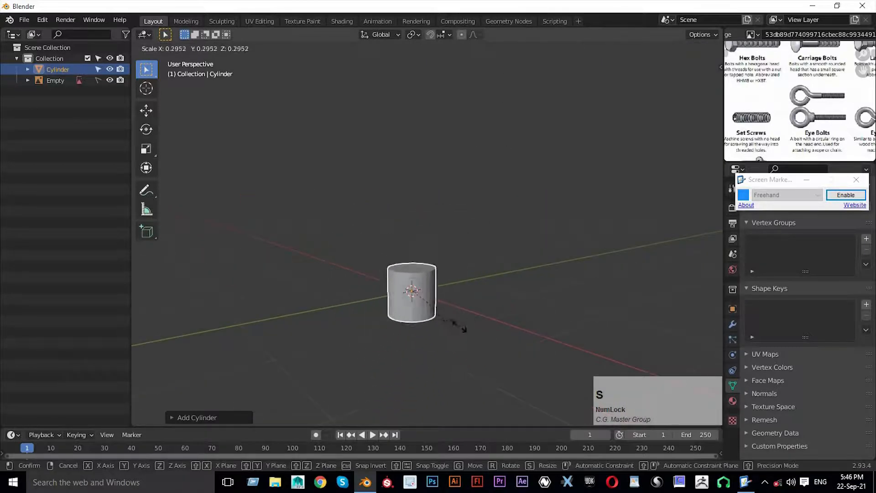
{"action": "left_click", "coordinate": [424, 306]}
{"action": "key", "text": "s"}
{"action": "key", "text": "z"}
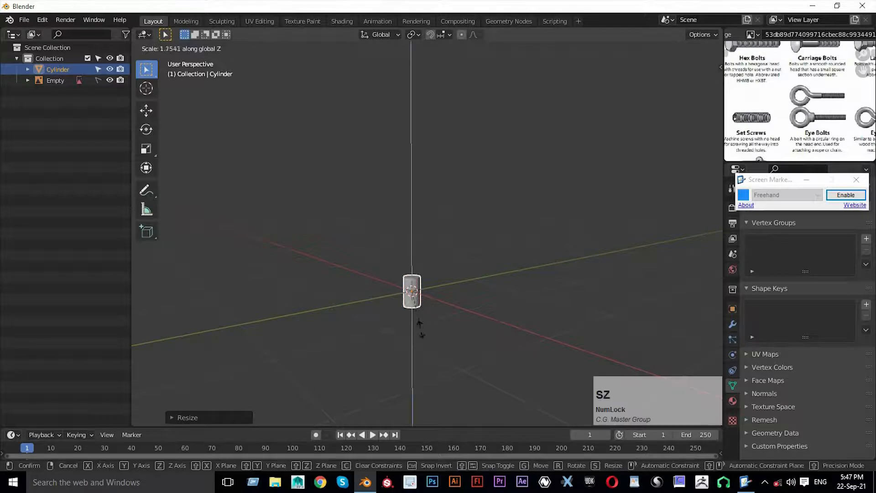
{"action": "left_click", "coordinate": [423, 275]}
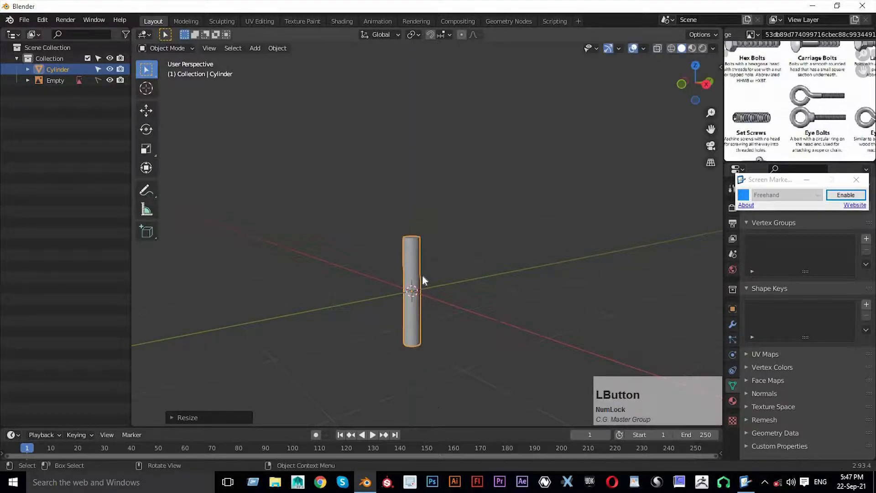
Raise the cylinder along Z in the right view so that its bottom end sits above the origin
{"action": "key", "text": "KP_1"}
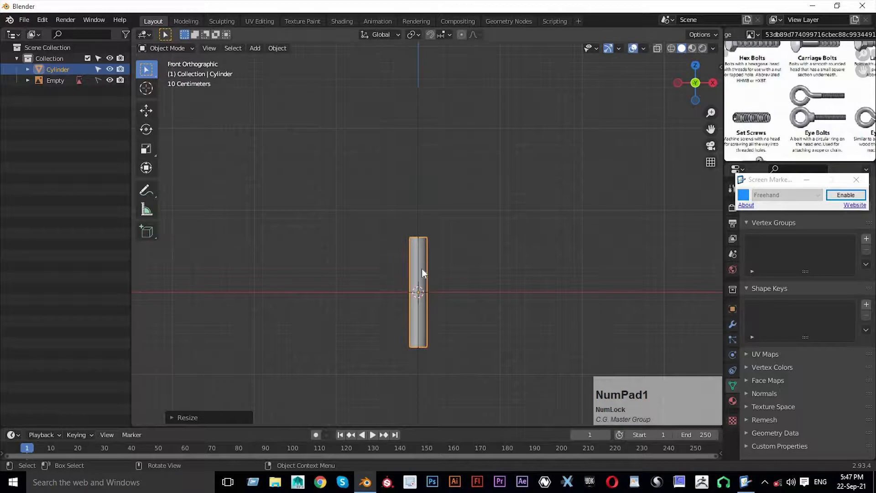
{"action": "key", "text": "KP_3"}
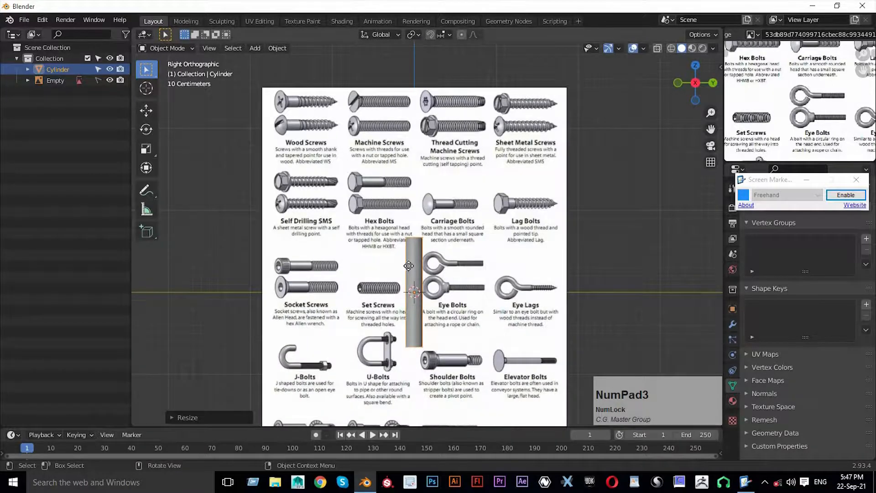
{"action": "key", "text": "g"}
{"action": "key", "text": "z"}
{"action": "left_click", "coordinate": [403, 183]}
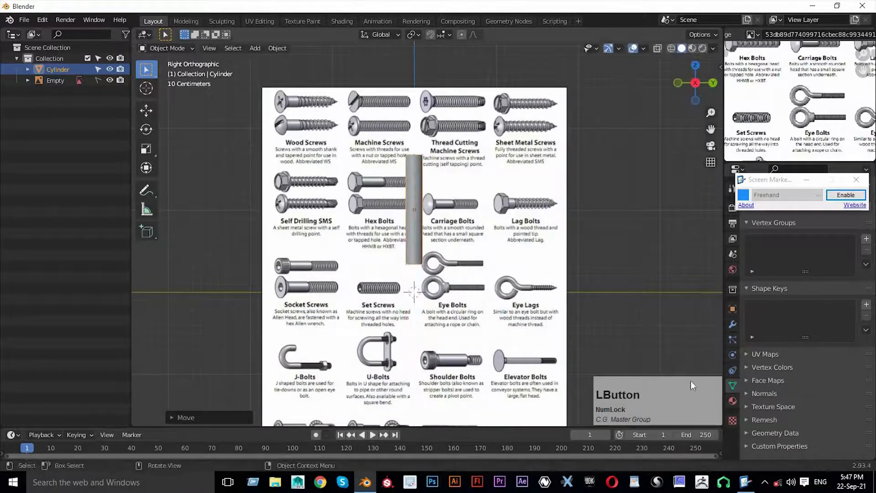
{"action": "middle_click_drag", "start_coordinate": [535, 209], "coordinate": [425, 256]}
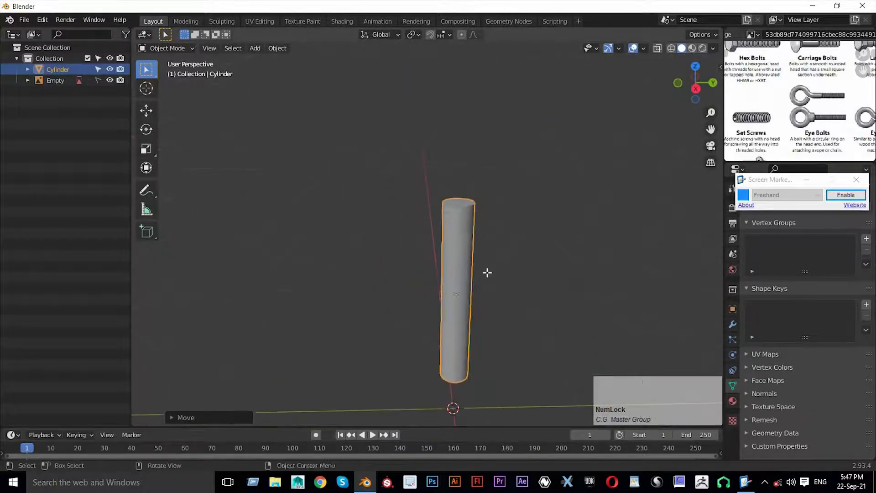
Apply smooth shading to the cylinder
{"action": "key", "text": "Tab"}
{"action": "key", "text": "Tab"}
{"action": "scroll", "coordinate": [492, 286], "scroll_direction": "up", "scroll_amount": 2}
{"action": "left_click", "coordinate": [478, 280]}
{"action": "right_click", "coordinate": [478, 280]}
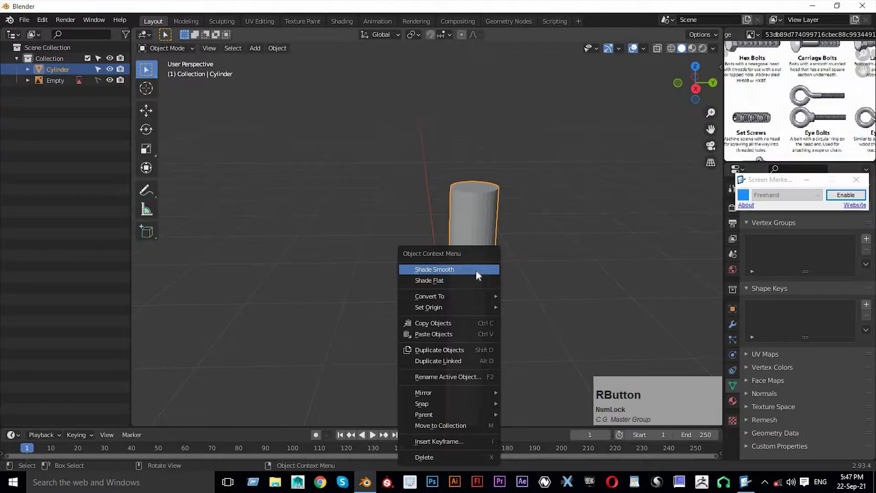
{"action": "left_click", "coordinate": [460, 270]}
{"action": "middle_click_drag", "start_coordinate": [549, 295], "coordinate": [443, 251]}
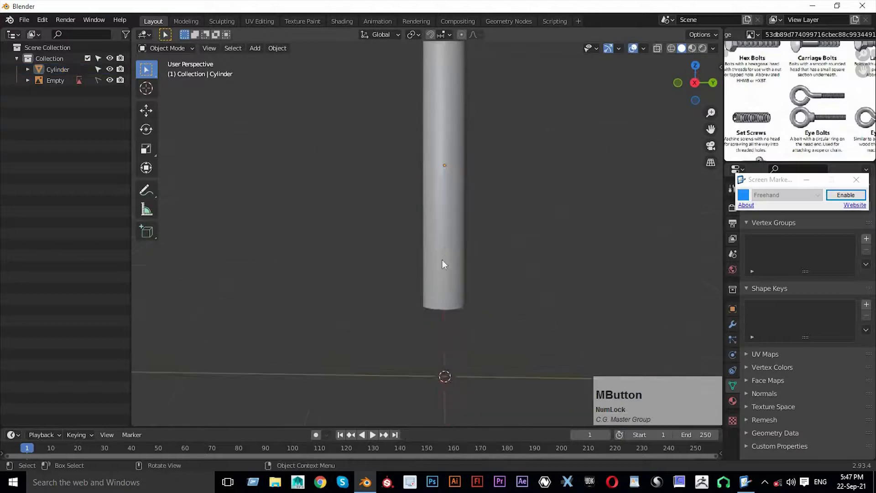
Duplicate the outermost bottom-rim vertex on the cylinder's -Y side in place and separate it into its own object
{"action": "scroll", "coordinate": [423, 221], "scroll_direction": "up", "scroll_amount": 2}
{"action": "middle_click_drag", "start_coordinate": [422, 221], "coordinate": [450, 222], "text": "shift"}
{"action": "middle_click_drag", "start_coordinate": [446, 319], "coordinate": [440, 277]}
{"action": "scroll", "coordinate": [444, 247], "scroll_direction": "up", "scroll_amount": 1}
{"action": "left_click", "coordinate": [436, 327]}
{"action": "key", "text": "Tab"}
{"action": "key", "text": "KP_1"}
{"action": "scroll", "coordinate": [437, 324], "scroll_direction": "up", "scroll_amount": 2}
{"action": "key", "text": "KP_1"}
{"action": "key", "text": "KP_3"}
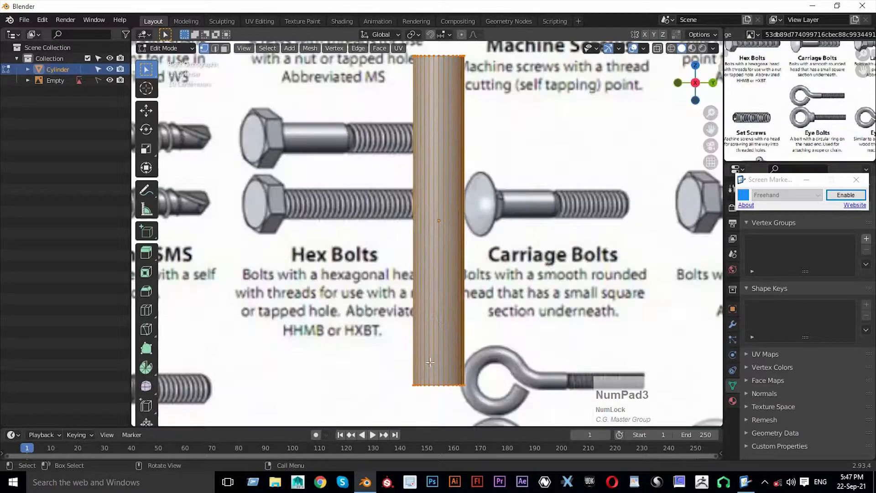
{"action": "scroll", "coordinate": [426, 366], "scroll_direction": "up", "scroll_amount": 2}
{"action": "middle_click_drag", "start_coordinate": [426, 366], "coordinate": [422, 115], "text": "shift"}
{"action": "scroll", "coordinate": [440, 338], "scroll_direction": "up", "scroll_amount": 6}
{"action": "middle_click_drag", "start_coordinate": [346, 144], "coordinate": [371, 314], "text": "shift"}
{"action": "left_click", "coordinate": [370, 317]}
{"action": "key", "text": "shift+d"}
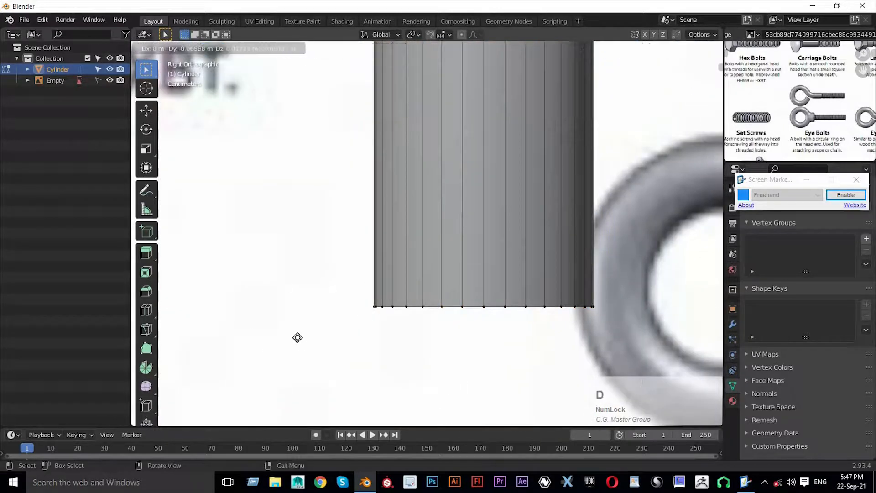
{"action": "right_click", "coordinate": [292, 313]}
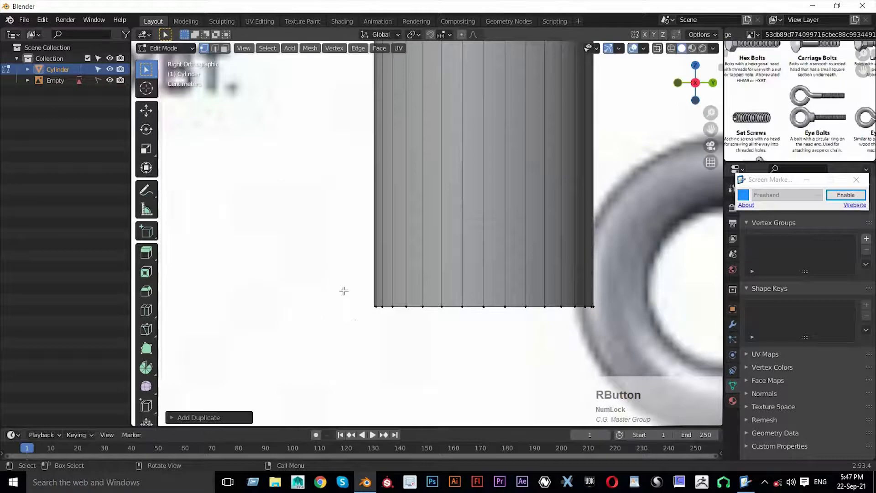
{"action": "key", "text": "p"}
{"action": "left_click", "coordinate": [355, 324]}
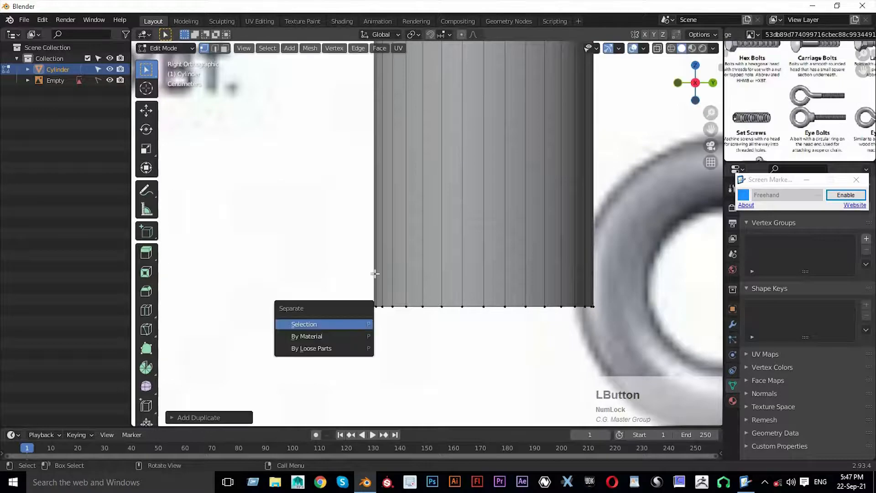
Return to Object Mode, select the separated vertex object and rename it Sreu
{"action": "scroll", "coordinate": [385, 288], "scroll_direction": "down", "scroll_amount": 6}
{"action": "middle_click_drag", "start_coordinate": [385, 289], "coordinate": [442, 300]}
{"action": "scroll", "coordinate": [440, 301], "scroll_direction": "up", "scroll_amount": 2}
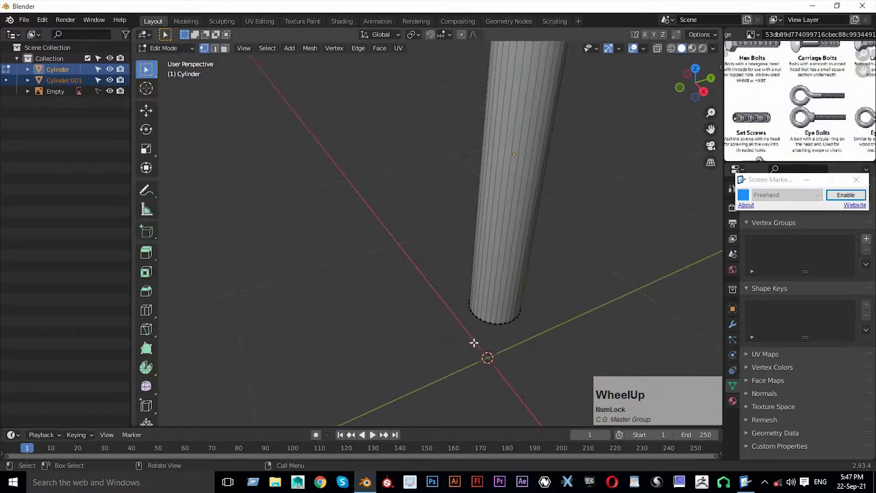
{"action": "key", "text": "KP_1"}
{"action": "key", "text": "KP_3"}
{"action": "scroll", "coordinate": [389, 236], "scroll_direction": "up", "scroll_amount": 4}
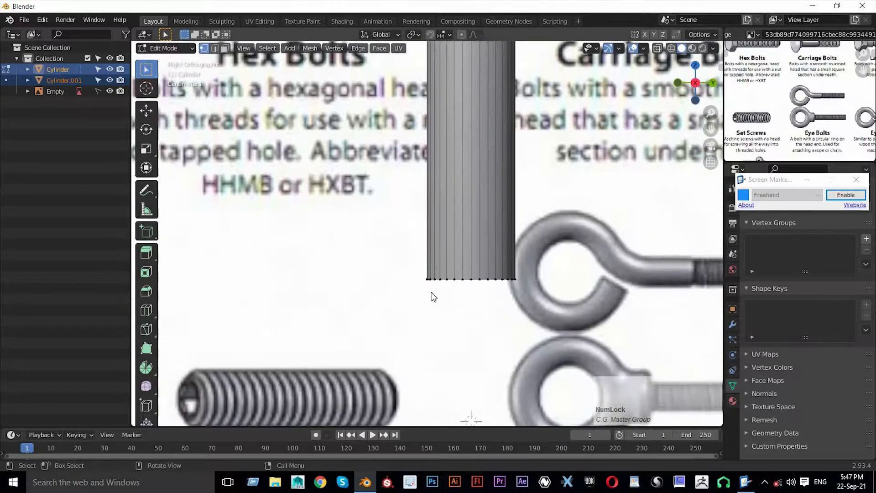
{"action": "key", "text": "Tab"}
{"action": "left_click", "coordinate": [426, 279]}
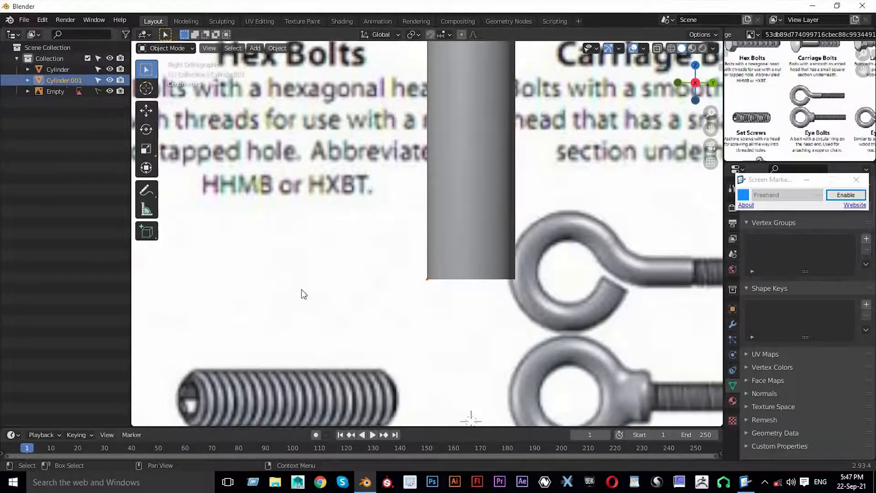
{"action": "double_click", "coordinate": [73, 80]}
{"action": "key", "text": "shift"}
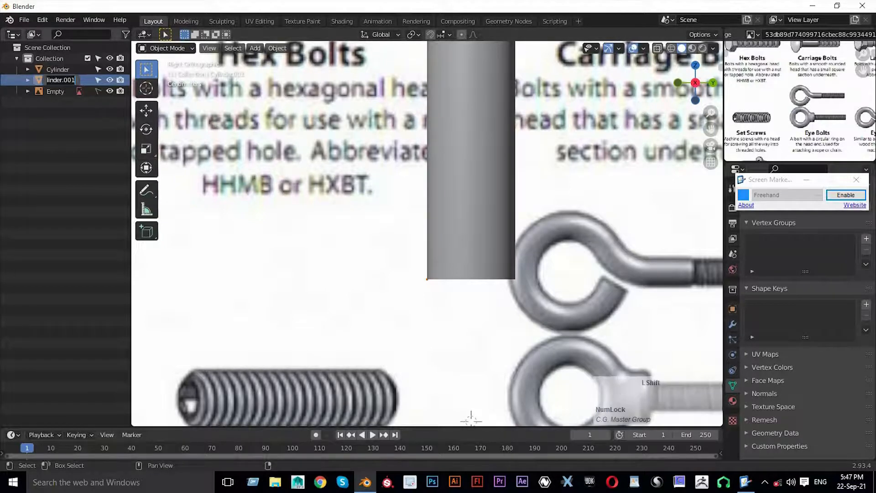
{"action": "type", "text": "Sr"}
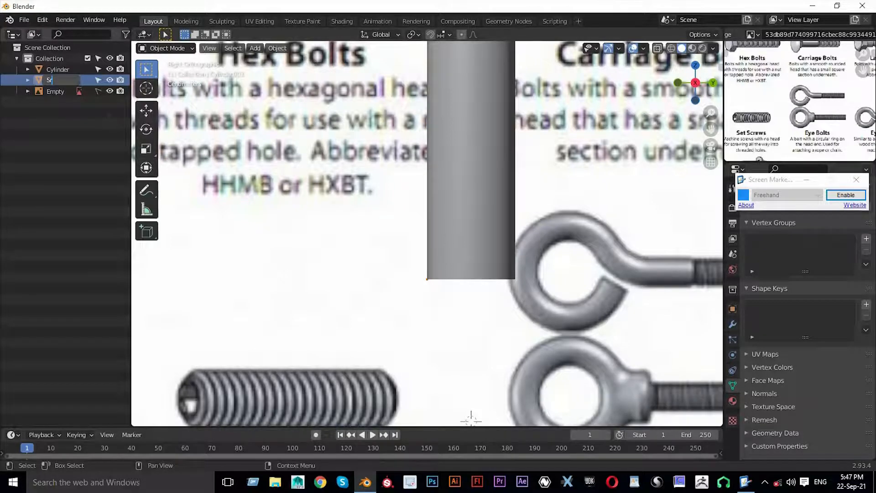
{"action": "type", "text": "eu"}
{"action": "key", "text": "Return"}
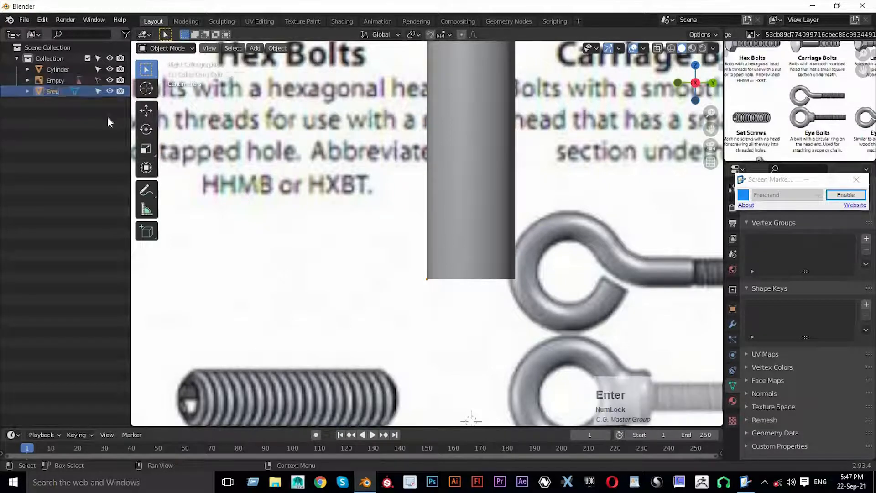
Extrude four points from the Sreu vertex to outline a pointed thread profile projecting outward and returning toward the shaft
{"action": "key", "text": "Tab"}
{"action": "left_click", "coordinate": [419, 287]}
{"action": "right_click", "coordinate": [396, 271], "text": "ctrl"}
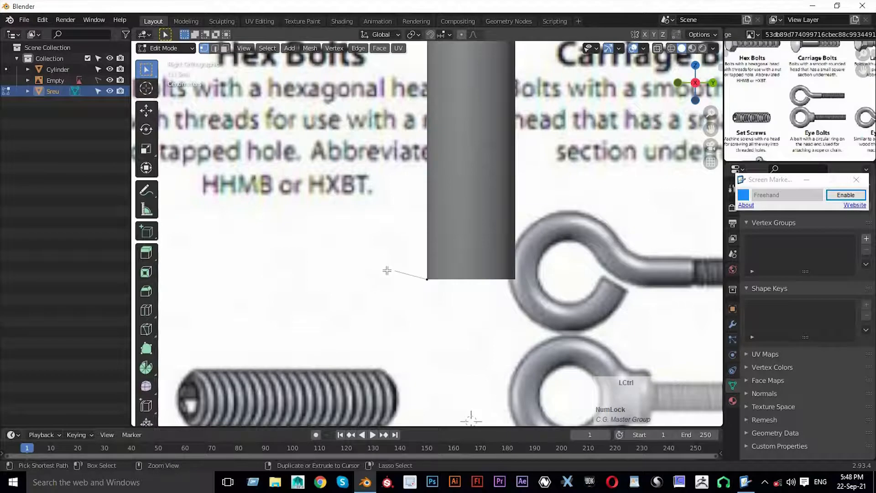
{"action": "right_click", "coordinate": [390, 276], "text": "ctrl"}
{"action": "right_click", "coordinate": [387, 259], "text": "ctrl"}
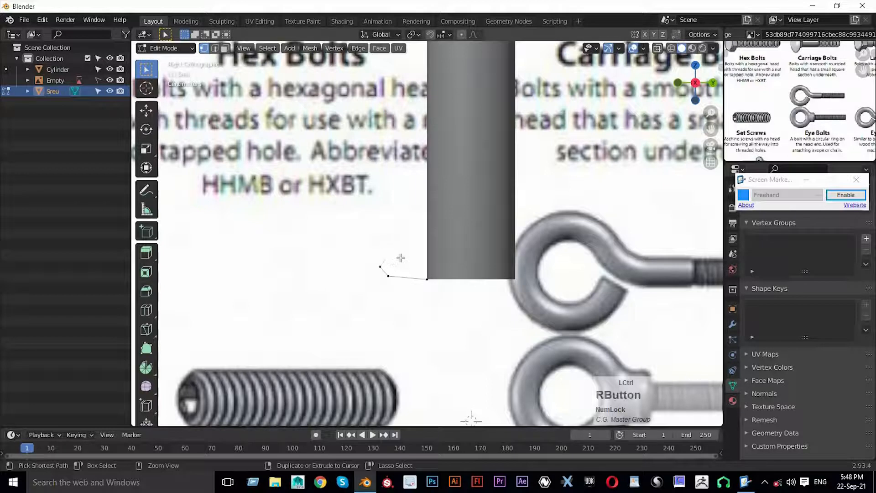
{"action": "right_click", "coordinate": [422, 258], "text": "ctrl"}
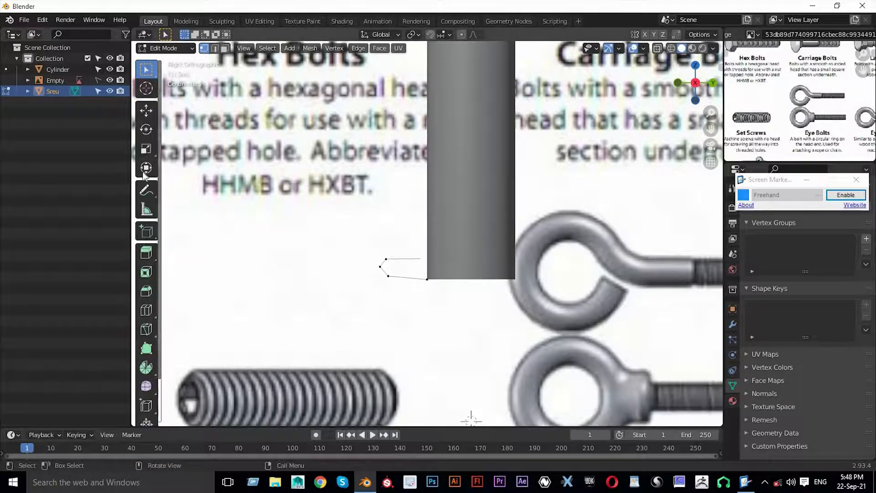
Move the profile's last point along Y closer to the cylinder's side and leave mesh editing
{"action": "left_click", "coordinate": [146, 110]}
{"action": "scroll", "coordinate": [448, 295], "scroll_direction": "up", "scroll_amount": 4}
{"action": "middle_click_drag", "start_coordinate": [449, 295], "coordinate": [430, 240], "text": "shift"}
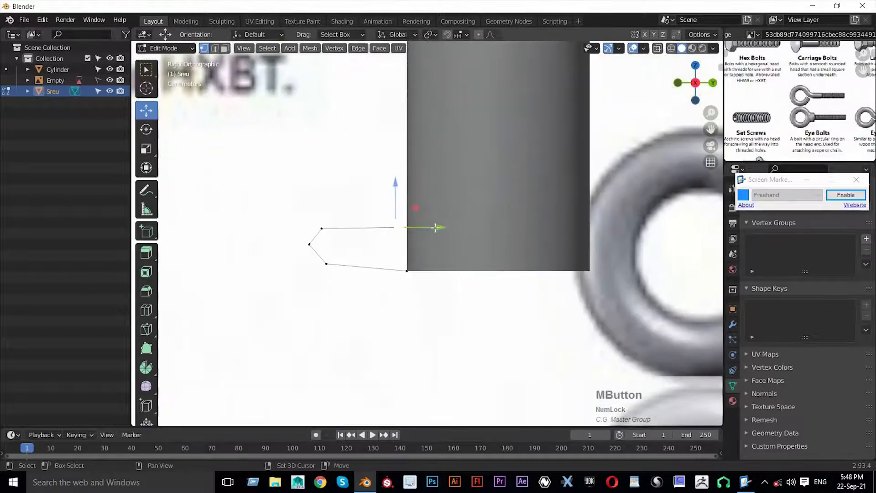
{"action": "left_click_drag", "start_coordinate": [441, 228], "coordinate": [445, 230]}
{"action": "key", "text": "Tab"}
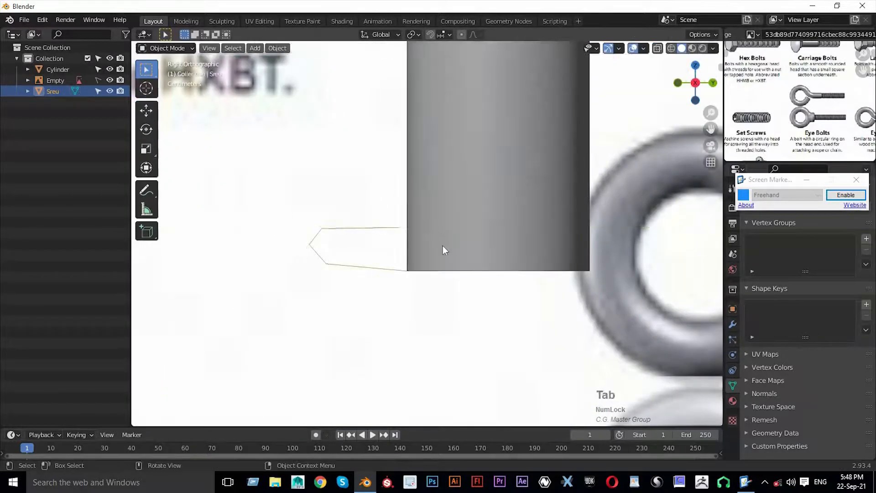
Lower the Empty reference image's opacity to 0.097, leaving the image unselectable again
{"action": "scroll", "coordinate": [433, 230], "scroll_direction": "down", "scroll_amount": 12}
{"action": "left_click", "coordinate": [349, 227]}
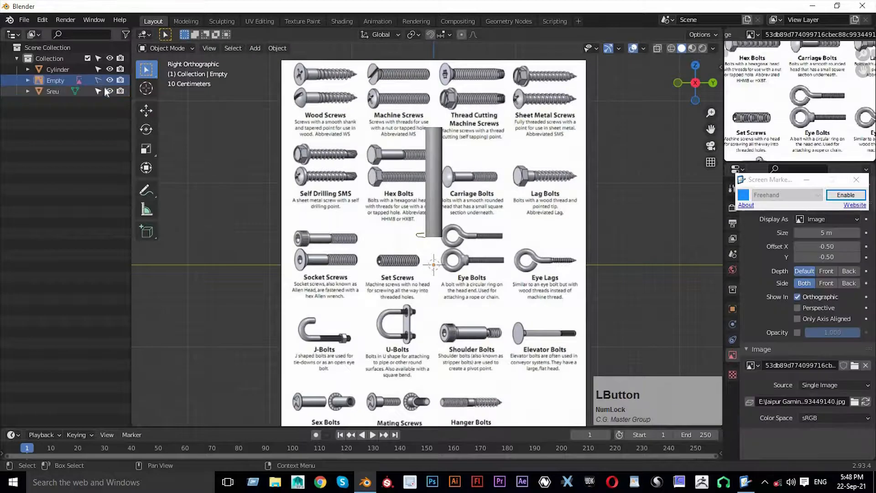
{"action": "key", "text": "Tab"}
{"action": "left_click", "coordinate": [355, 265]}
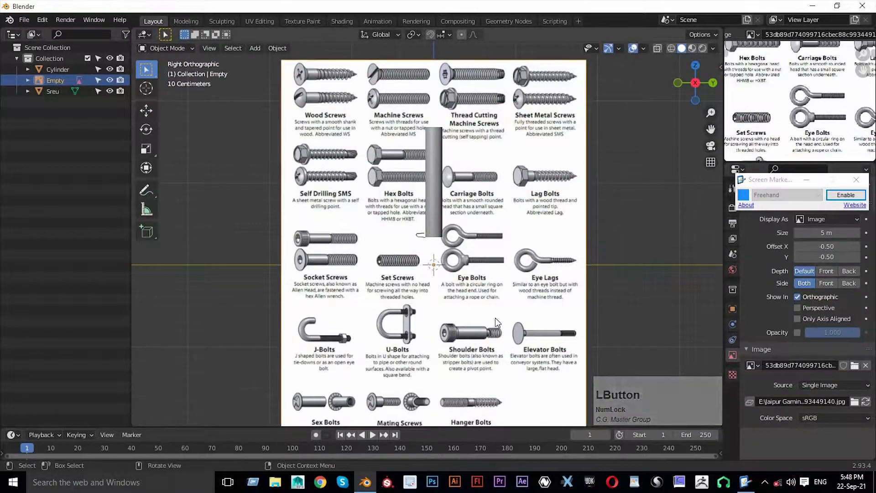
{"action": "scroll", "coordinate": [535, 310], "scroll_direction": "up", "scroll_amount": 2}
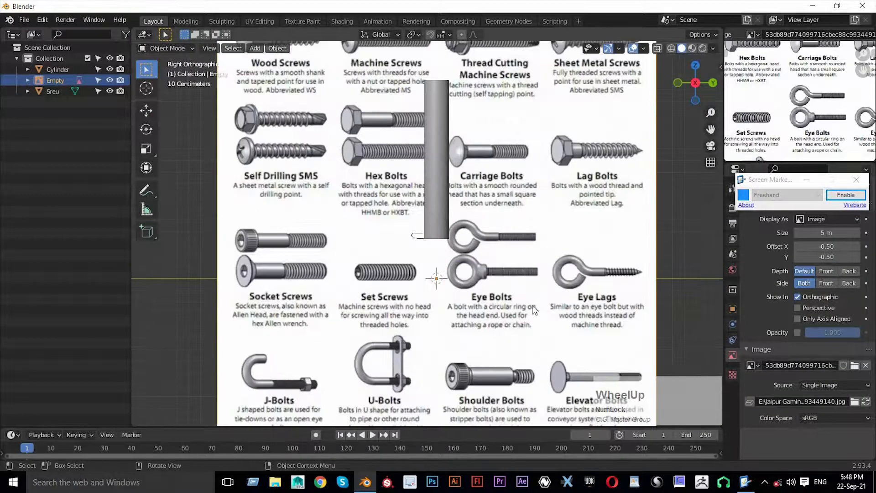
{"action": "left_click", "coordinate": [797, 332]}
{"action": "left_click_drag", "start_coordinate": [833, 332], "coordinate": [787, 332]}
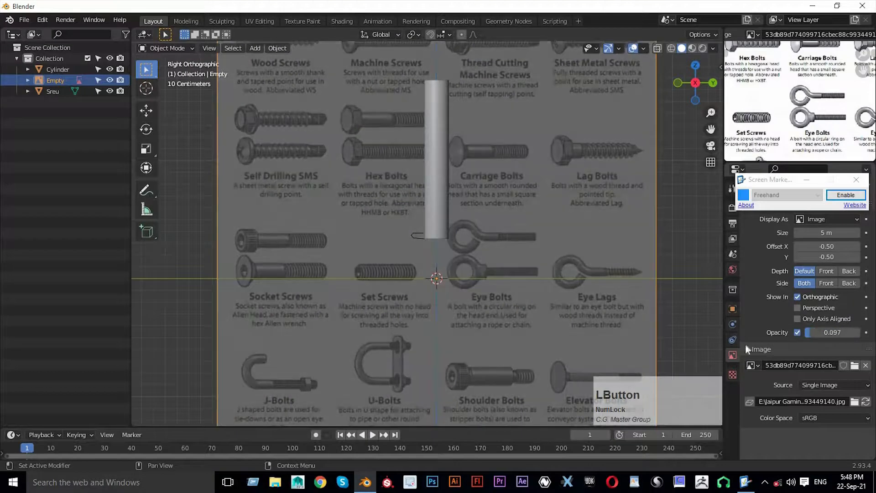
{"action": "left_click", "coordinate": [798, 332]}
{"action": "left_click", "coordinate": [798, 333]}
{"action": "scroll", "coordinate": [434, 166], "scroll_direction": "up", "scroll_amount": 4}
{"action": "left_click", "coordinate": [98, 80]}
Move the Sreu profile's upper end point along Y to the cylinder's side and pull the tip point further outward
{"action": "scroll", "coordinate": [428, 297], "scroll_direction": "up", "scroll_amount": 4}
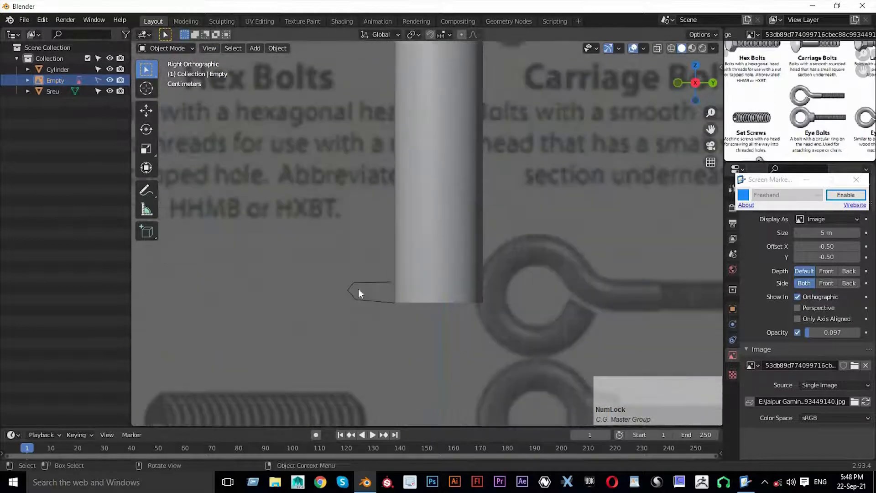
{"action": "left_click", "coordinate": [360, 282]}
{"action": "key", "text": "Tab"}
{"action": "scroll", "coordinate": [424, 308], "scroll_direction": "up", "scroll_amount": 1}
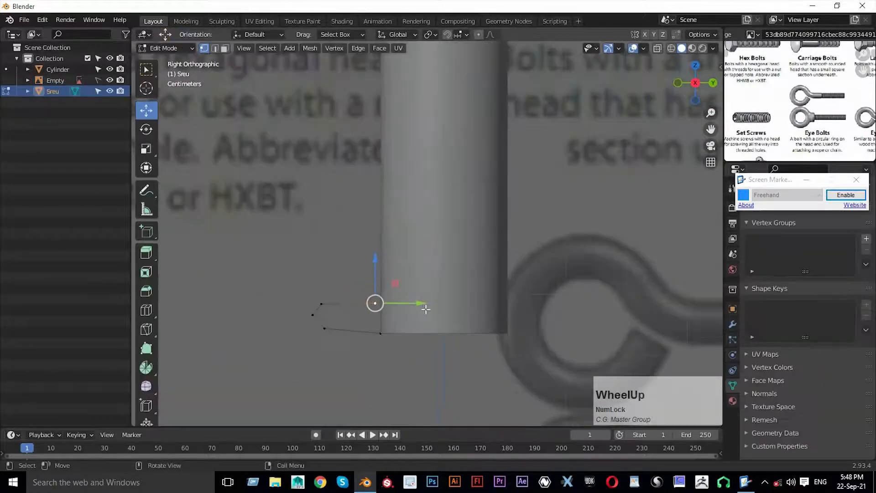
{"action": "left_click_drag", "start_coordinate": [418, 305], "coordinate": [423, 304]}
{"action": "left_click_drag", "start_coordinate": [278, 301], "coordinate": [334, 317]}
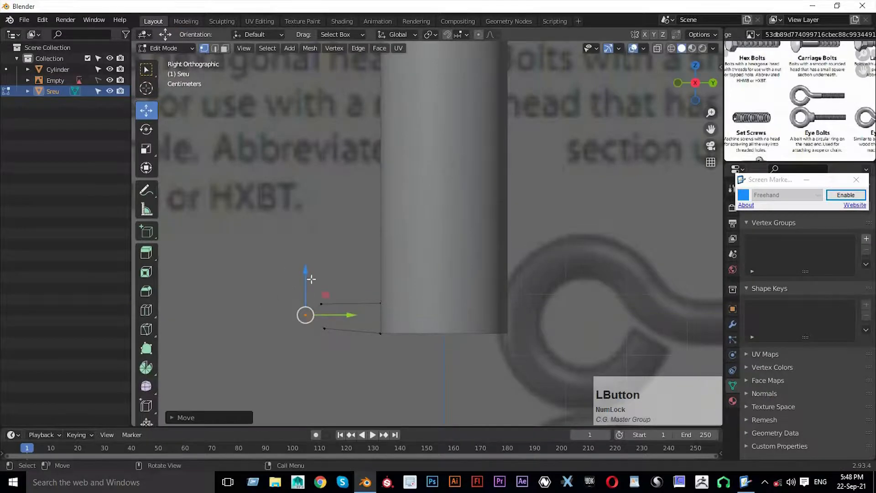
{"action": "left_click_drag", "start_coordinate": [306, 270], "coordinate": [289, 275]}
Shift the profile's outer points along Y toward the cylinder to shorten the thread's projection
{"action": "left_click_drag", "start_coordinate": [278, 272], "coordinate": [360, 372]}
{"action": "left_click_drag", "start_coordinate": [363, 316], "coordinate": [380, 297]}
{"action": "left_click", "coordinate": [380, 333]}
{"action": "left_click_drag", "start_coordinate": [276, 258], "coordinate": [401, 347]}
{"action": "left_click_drag", "start_coordinate": [268, 265], "coordinate": [366, 365]}
{"action": "left_click_drag", "start_coordinate": [372, 316], "coordinate": [372, 315]}
Select the whole thread profile, scale it down slightly along Z and leave mesh editing
{"action": "left_click_drag", "start_coordinate": [291, 274], "coordinate": [401, 347]}
{"action": "key", "text": "s"}
{"action": "key", "text": "z"}
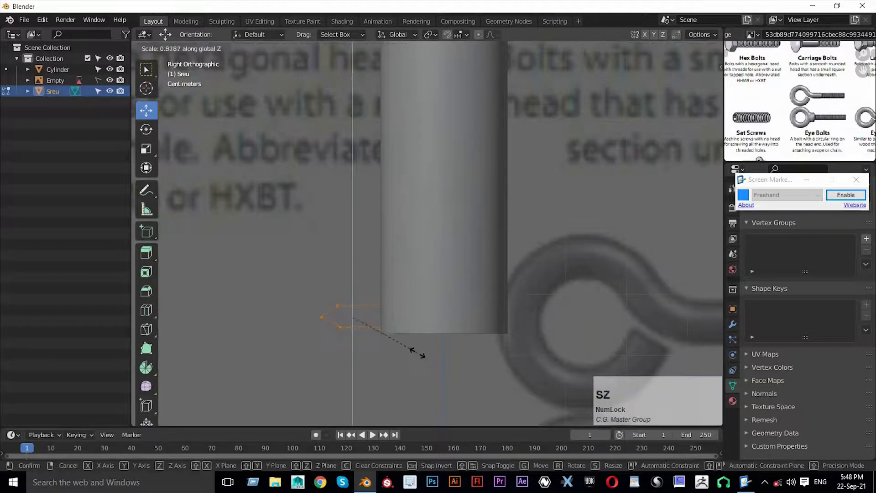
{"action": "left_click", "coordinate": [381, 342]}
{"action": "key", "text": "Tab"}
In the right view, move the thread profile's points along Y against the cylinder's side and return to Object Mode
{"action": "scroll", "coordinate": [363, 285], "scroll_direction": "down", "scroll_amount": 3}
{"action": "middle_click_drag", "start_coordinate": [437, 319], "coordinate": [401, 309]}
{"action": "key", "text": "KP_1"}
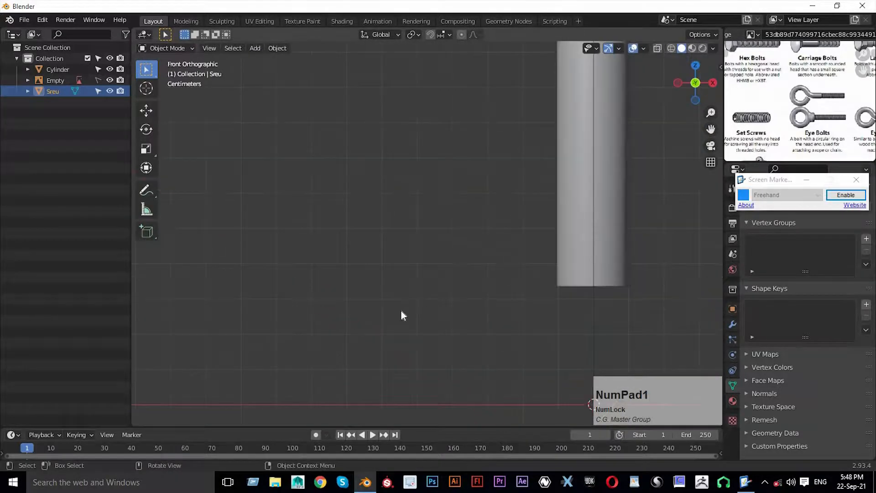
{"action": "key", "text": "KP_3"}
{"action": "key", "text": "Tab"}
{"action": "left_click_drag", "start_coordinate": [311, 232], "coordinate": [377, 325]}
{"action": "left_click_drag", "start_coordinate": [401, 276], "coordinate": [412, 274]}
{"action": "key", "text": "Tab"}
Move the Screen Marker window off the modifier settings and add a Screw modifier to the Sreu profile
{"action": "scroll", "coordinate": [361, 288], "scroll_direction": "up", "scroll_amount": 6}
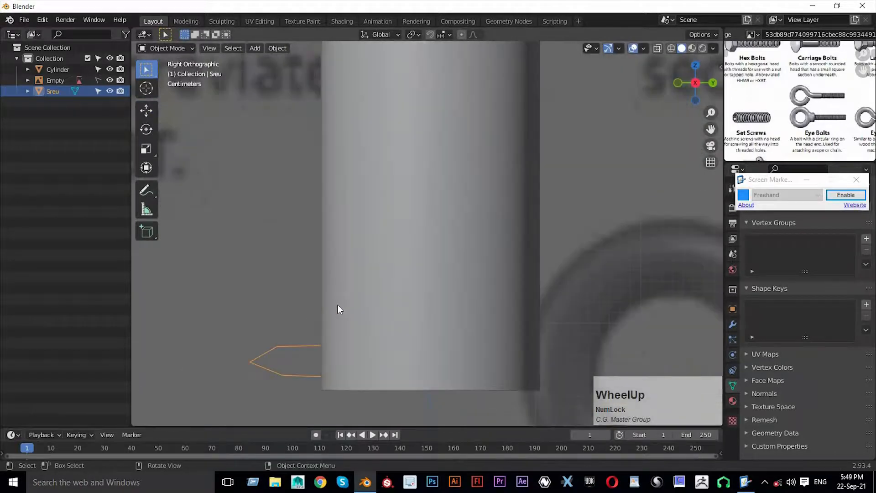
{"action": "scroll", "coordinate": [289, 347], "scroll_direction": "down", "scroll_amount": 2}
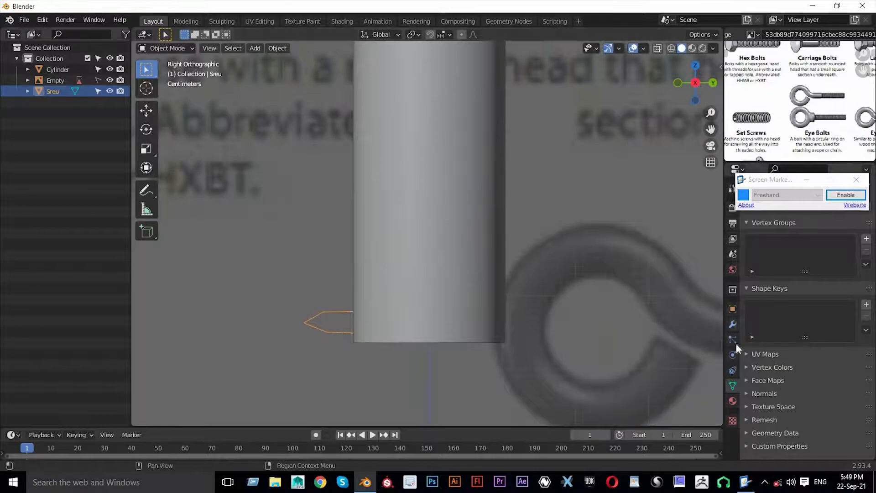
{"action": "left_click", "coordinate": [733, 326]}
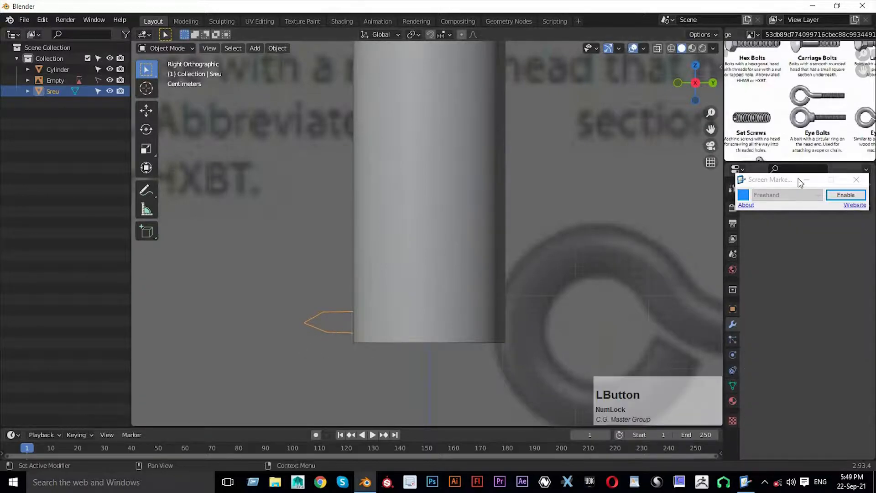
{"action": "mouse_move", "coordinate": [765, 181]}
{"action": "left_mouse_down"}
{"action": "mouse_move", "coordinate": [597, 173]}
{"action": "mouse_move", "coordinate": [586, 61]}
{"action": "mouse_move", "coordinate": [598, 92]}
{"action": "mouse_move", "coordinate": [615, 70]}
{"action": "left_mouse_up"}
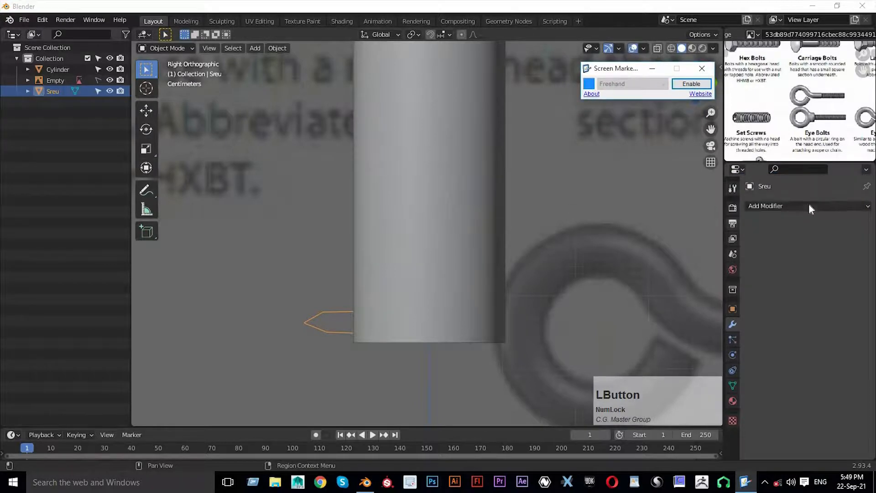
{"action": "left_click", "coordinate": [807, 206]}
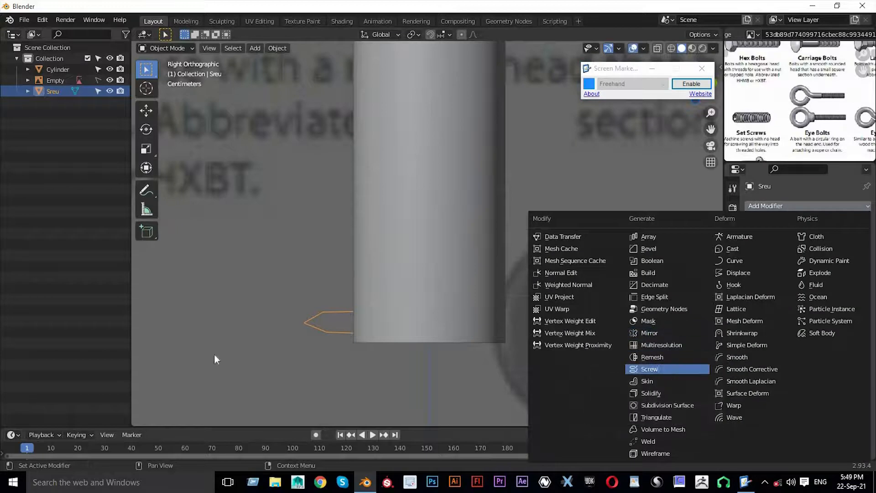
{"action": "left_click", "coordinate": [662, 366]}
{"action": "scroll", "coordinate": [500, 272], "scroll_direction": "down", "scroll_amount": 2}
{"action": "scroll", "coordinate": [522, 289], "scroll_direction": "up", "scroll_amount": 2}
{"action": "mouse_move", "coordinate": [500, 272]}
{"action": "middle_mouse_down"}
{"action": "mouse_move", "coordinate": [522, 289]}
{"action": "mouse_move", "coordinate": [489, 274]}
{"action": "middle_mouse_up"}
{"action": "scroll", "coordinate": [505, 297], "scroll_direction": "down", "scroll_amount": 2}
{"action": "key", "text": "KP_1"}
{"action": "scroll", "coordinate": [489, 276], "scroll_direction": "up", "scroll_amount": 3}
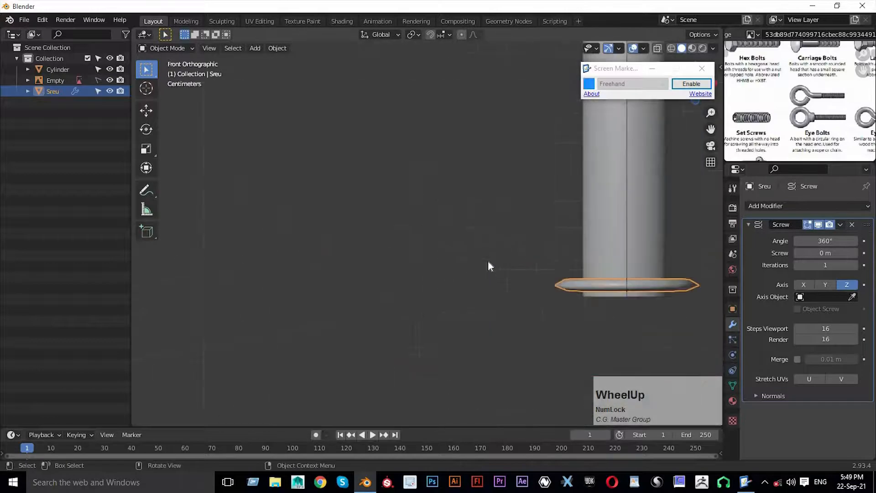
Nudge the Sreu profile slightly along Y into the cylinder from the right view, then leave mesh editing
{"action": "key", "text": "KP_1"}
{"action": "middle_click", "coordinate": [500, 276]}
{"action": "key", "text": "Tab"}
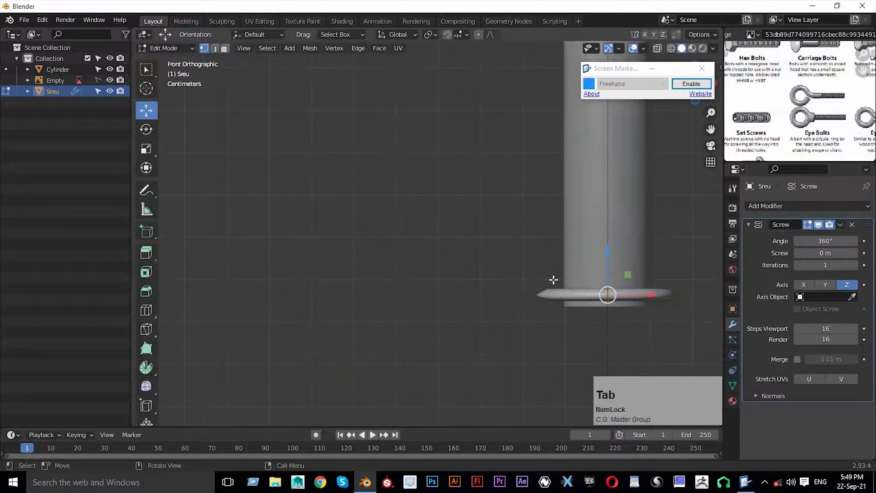
{"action": "key", "text": "KP_3"}
{"action": "scroll", "coordinate": [544, 276], "scroll_direction": "up", "scroll_amount": 5}
{"action": "middle_click_drag", "start_coordinate": [543, 276], "coordinate": [603, 166], "text": "shift"}
{"action": "mouse_move", "coordinate": [370, 273]}
{"action": "left_mouse_down"}
{"action": "mouse_move", "coordinate": [409, 272]}
{"action": "mouse_move", "coordinate": [367, 274]}
{"action": "mouse_move", "coordinate": [376, 275]}
{"action": "left_mouse_up"}
{"action": "key", "text": "z"}
{"action": "key", "text": "Tab"}
Set the Screw modifier's screw offset to 0.03 m
{"action": "scroll", "coordinate": [570, 267], "scroll_direction": "down", "scroll_amount": 2}
{"action": "middle_click_drag", "start_coordinate": [589, 286], "coordinate": [292, 294]}
{"action": "scroll", "coordinate": [593, 291], "scroll_direction": "down", "scroll_amount": 3}
{"action": "left_click", "coordinate": [826, 255]}
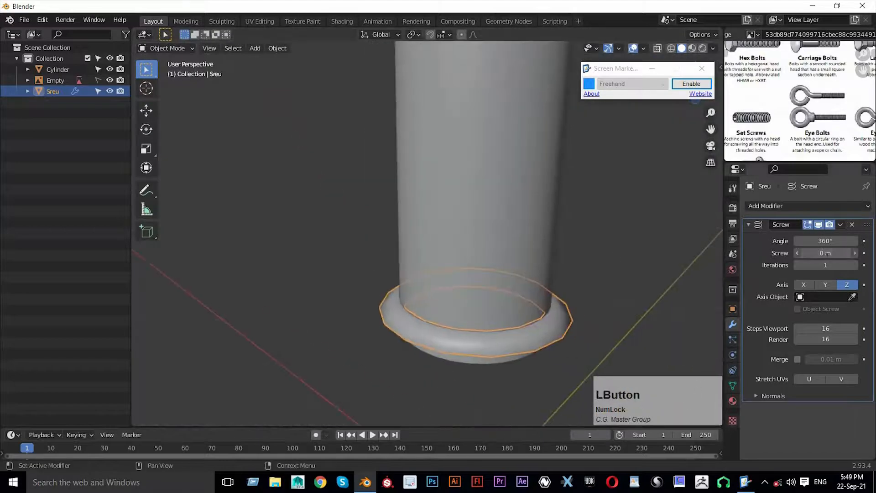
{"action": "type", "text": "0.00"}
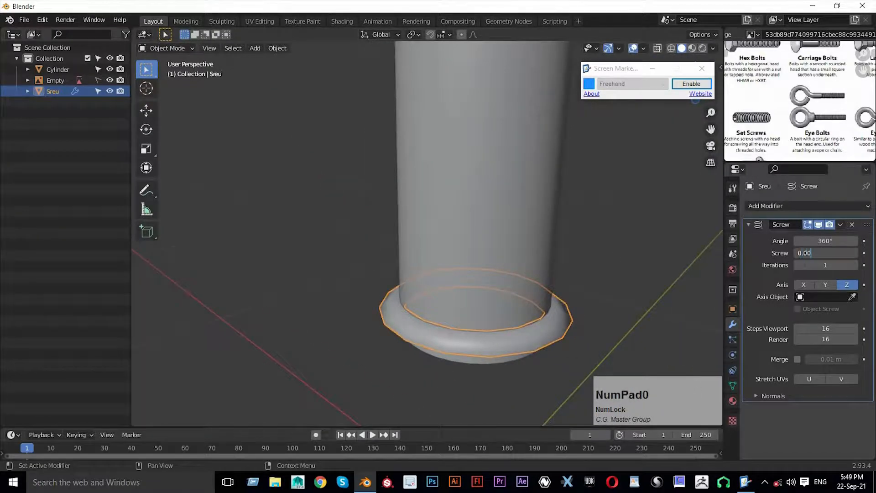
{"action": "type", "text": "3"}
{"action": "key", "text": "Return"}
{"action": "left_click", "coordinate": [822, 253]}
{"action": "type", "text": "0.0"}
{"action": "key", "text": "Return"}
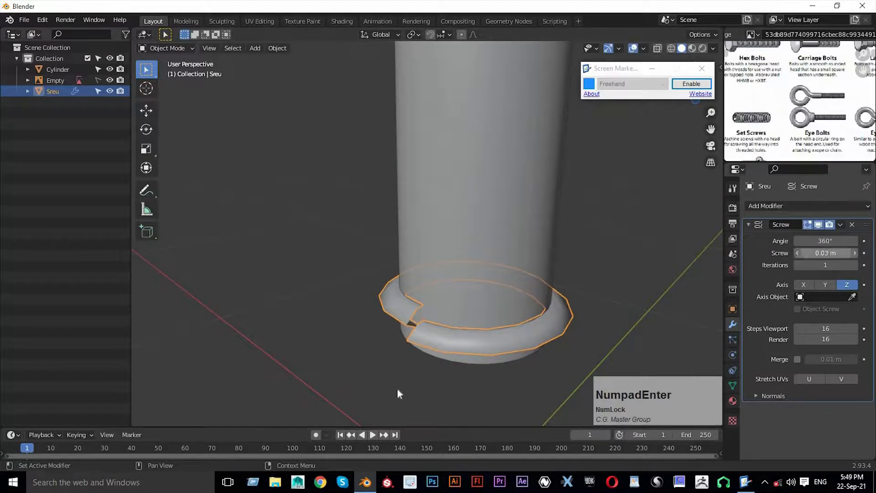
Scale all of the Sreu profile's points down along Z to make the thread thinner
{"action": "mouse_move", "coordinate": [473, 274]}
{"action": "middle_mouse_down"}
{"action": "mouse_move", "coordinate": [505, 237]}
{"action": "mouse_move", "coordinate": [480, 266]}
{"action": "mouse_move", "coordinate": [475, 289]}
{"action": "middle_mouse_up"}
{"action": "key", "text": "Tab"}
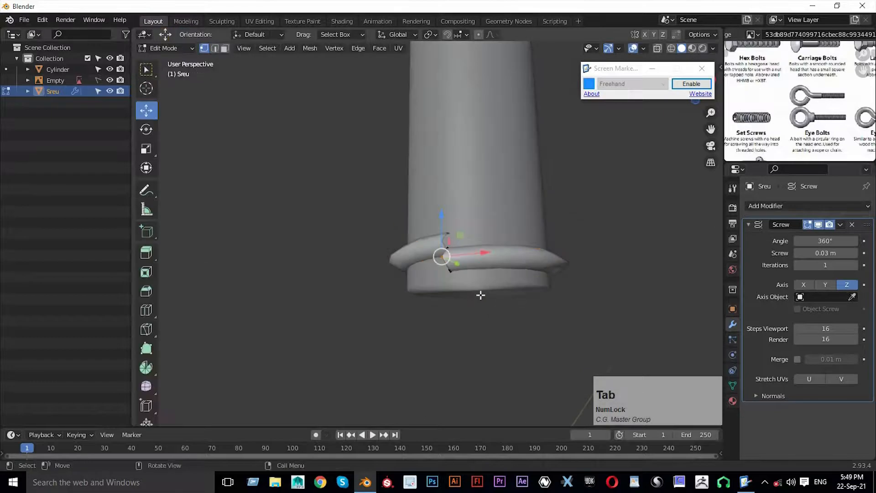
{"action": "key", "text": "a"}
{"action": "key", "text": "s"}
{"action": "key", "text": "z"}
{"action": "left_click", "coordinate": [525, 322]}
{"action": "key", "text": "Tab"}
{"action": "middle_click_drag", "start_coordinate": [500, 276], "coordinate": [509, 309]}
Set the Screw modifier's screw offset to 0.05 m and its iterations to 15
{"action": "scroll", "coordinate": [577, 306], "scroll_direction": "up", "scroll_amount": 4}
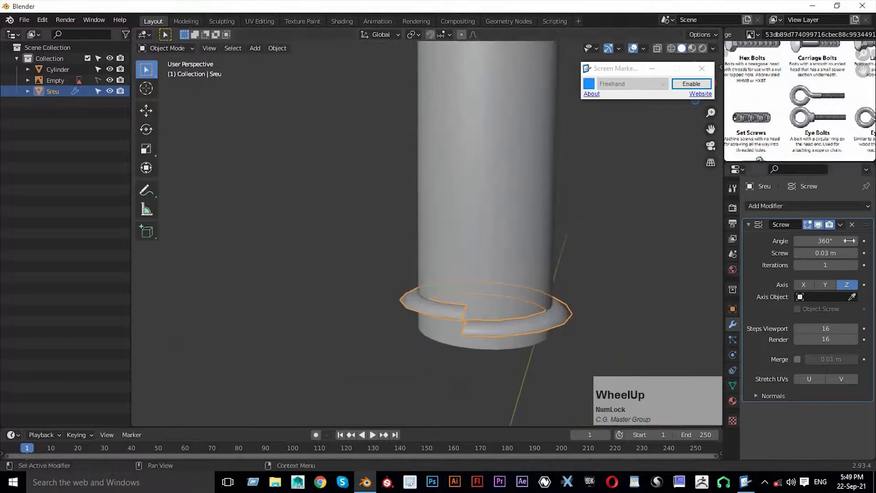
{"action": "left_click", "coordinate": [818, 253]}
{"action": "type", "text": "0.0"}
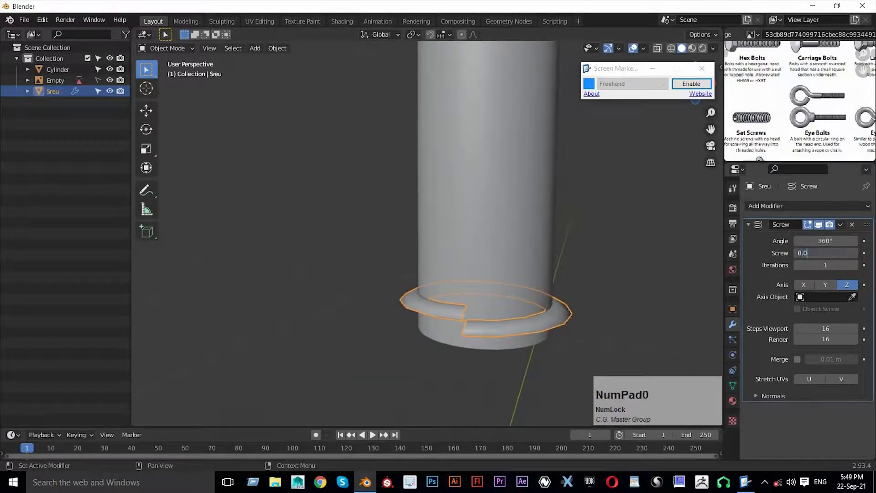
{"action": "type", "text": "5"}
{"action": "key", "text": "KP_Enter"}
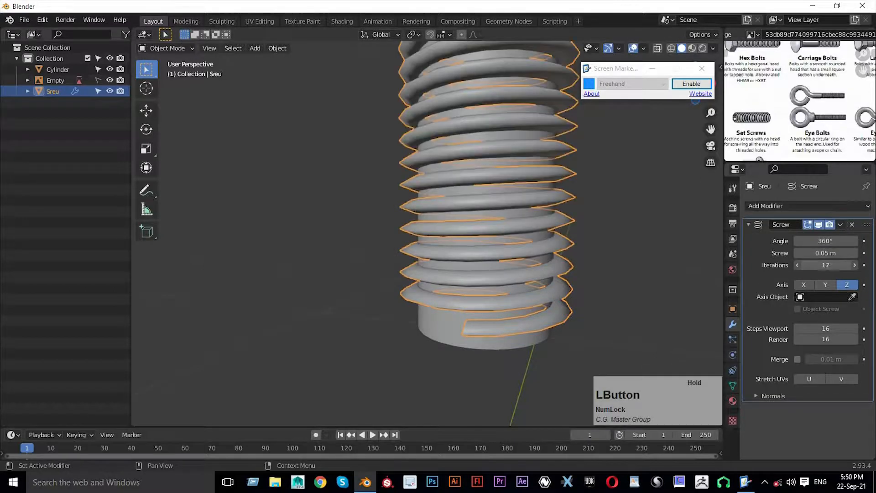
{"action": "scroll", "coordinate": [622, 242], "scroll_direction": "down", "scroll_amount": 7}
{"action": "middle_click_drag", "start_coordinate": [447, 187], "coordinate": [453, 237], "text": "shift"}
{"action": "middle_click_drag", "start_coordinate": [531, 243], "coordinate": [551, 243]}
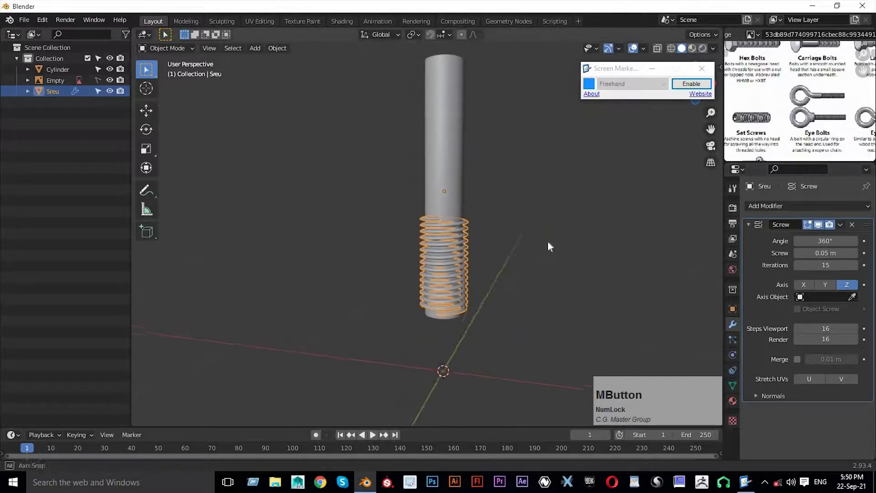
Reselect the thread and set its Screw modifier to a 0.04 m offset with 20 iterations
{"action": "left_click", "coordinate": [533, 243]}
{"action": "scroll", "coordinate": [483, 228], "scroll_direction": "up", "scroll_amount": 5}
{"action": "left_click", "coordinate": [458, 221]}
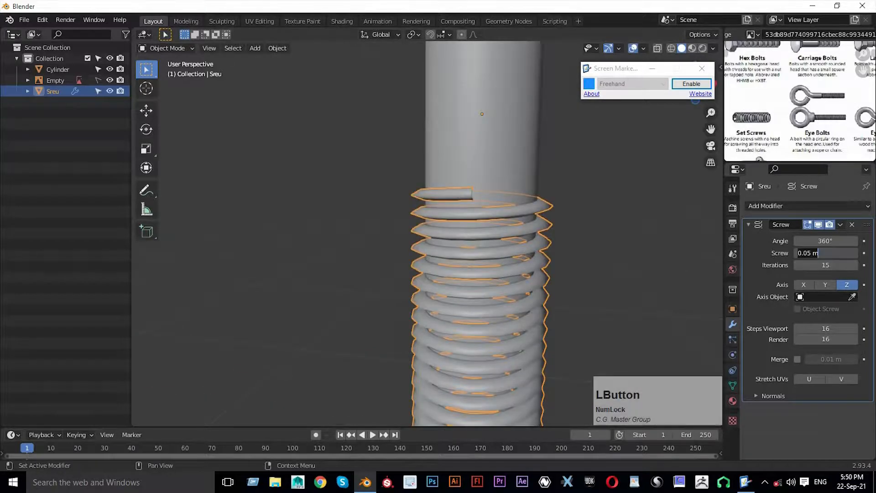
{"action": "key", "text": "KP_Enter"}
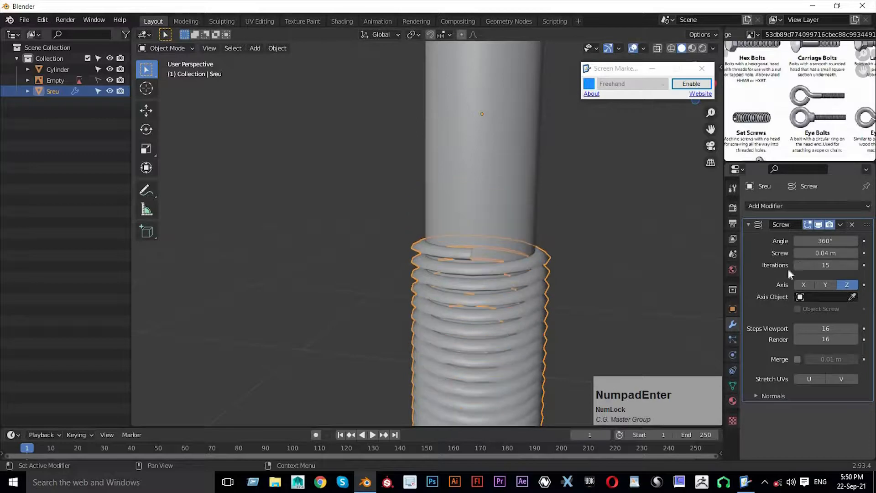
{"action": "left_click", "coordinate": [801, 265]}
{"action": "type", "text": "20"}
{"action": "key", "text": "KP_Enter"}
{"action": "scroll", "coordinate": [566, 261], "scroll_direction": "down", "scroll_amount": 4}
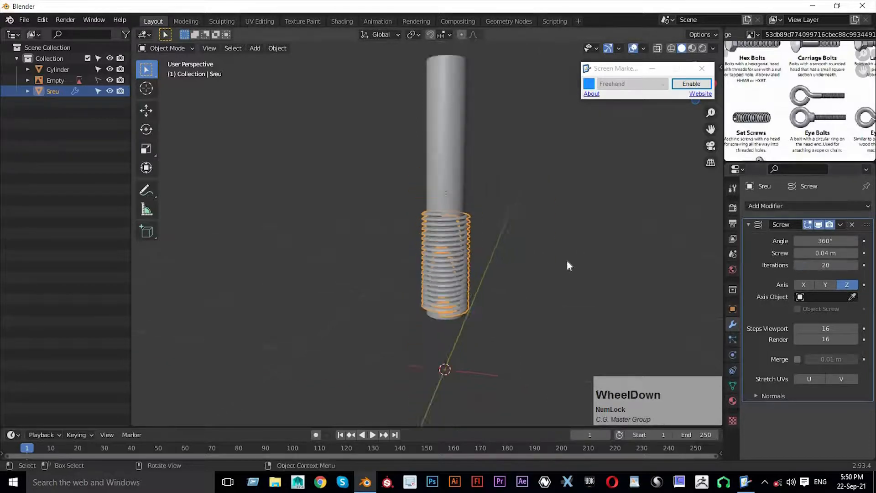
Raise the Screw modifier's iterations to 30 so the thread covers more of the shaft
{"action": "left_click", "coordinate": [543, 260]}
{"action": "middle_click_drag", "start_coordinate": [543, 260], "coordinate": [776, 263]}
{"action": "left_click", "coordinate": [801, 265]}
{"action": "type", "text": "3"}
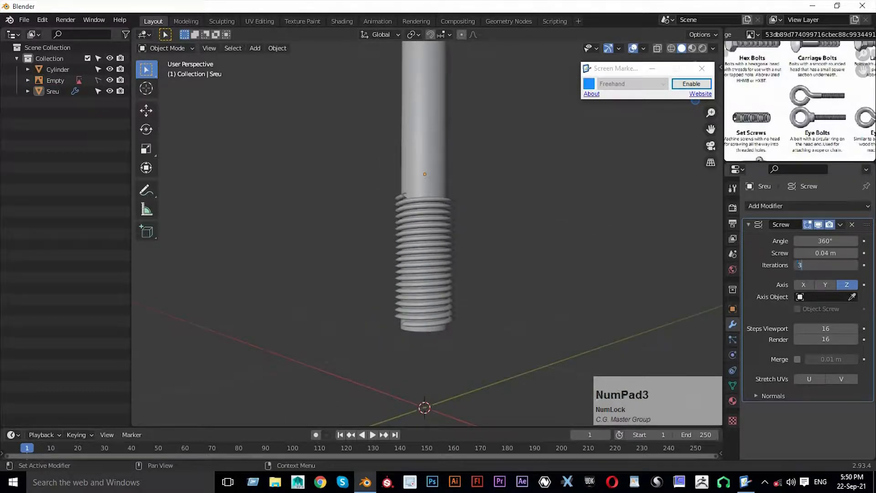
{"action": "type", "text": "0"}
{"action": "key", "text": "KP_Enter"}
{"action": "middle_click_drag", "start_coordinate": [373, 253], "coordinate": [434, 312]}
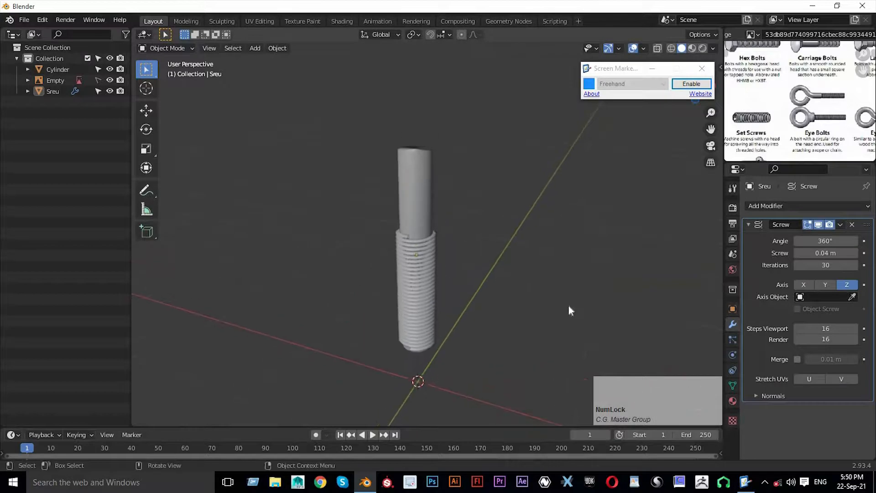
Examine the upper end of the thread on the shaft against the bolt reference image in the right view
{"action": "key", "text": "KP_3"}
{"action": "scroll", "coordinate": [458, 267], "scroll_direction": "up", "scroll_amount": 4}
{"action": "middle_click_drag", "start_coordinate": [472, 368], "coordinate": [377, 217], "text": "shift"}
{"action": "scroll", "coordinate": [374, 216], "scroll_direction": "down", "scroll_amount": 2}
{"action": "middle_click_drag", "start_coordinate": [326, 270], "coordinate": [347, 272], "text": "shift"}
{"action": "scroll", "coordinate": [296, 177], "scroll_direction": "up", "scroll_amount": 2}
{"action": "scroll", "coordinate": [263, 235], "scroll_direction": "up", "scroll_amount": 4}
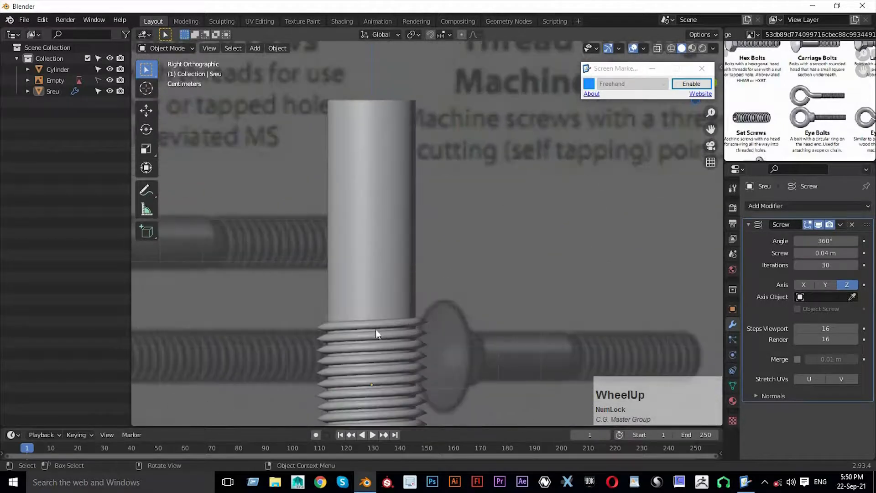
{"action": "middle_click_drag", "start_coordinate": [380, 329], "coordinate": [407, 257], "text": "shift"}
{"action": "scroll", "coordinate": [408, 194], "scroll_direction": "down", "scroll_amount": 5}
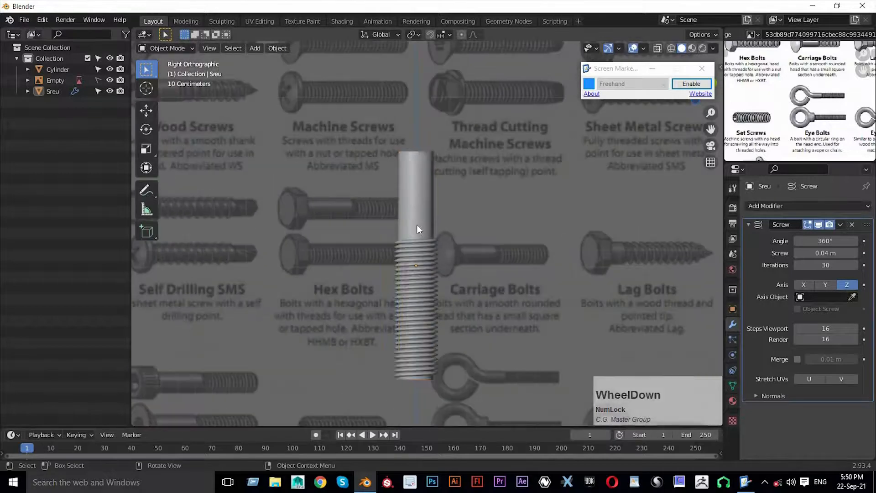
Add a horizontal loop cut around the cylinder and slide it up to the thread's upper end
{"action": "left_click", "coordinate": [408, 195]}
{"action": "key", "text": "Tab"}
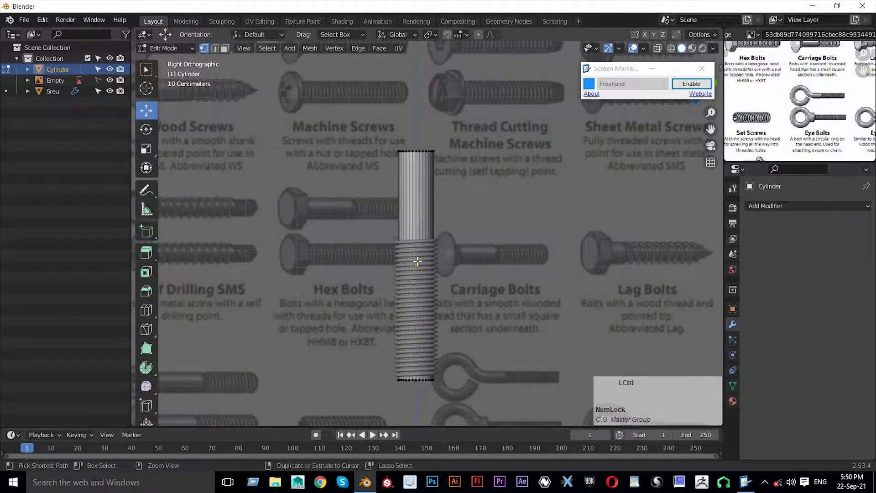
{"action": "key", "text": "ctrl+r"}
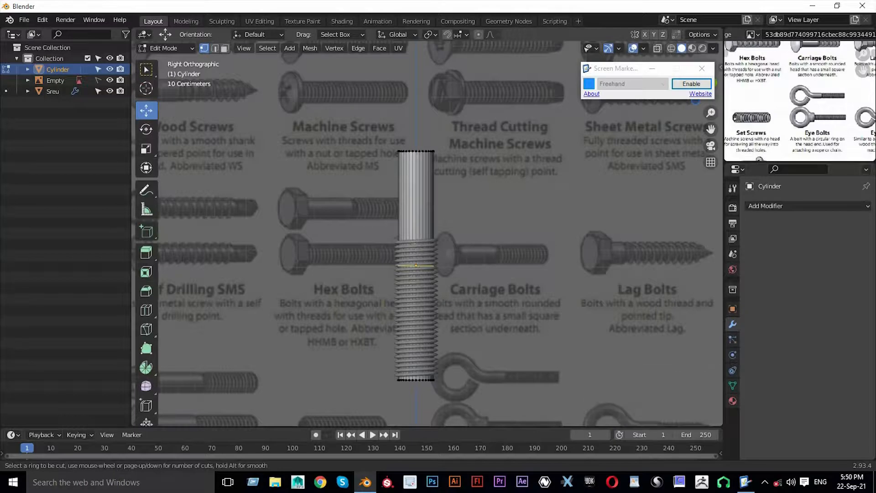
{"action": "left_click", "coordinate": [417, 250]}
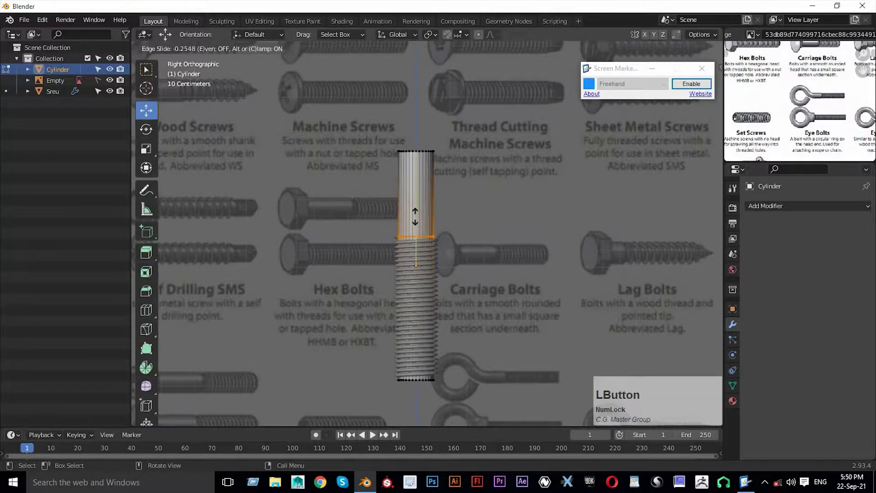
{"action": "left_click", "coordinate": [415, 216]}
Fine-tune the new edge loop's height along Z at the thread's upper end, using wireframe display
{"action": "scroll", "coordinate": [413, 219], "scroll_direction": "up", "scroll_amount": 4}
{"action": "middle_click_drag", "start_coordinate": [411, 219], "coordinate": [551, 250], "text": "shift"}
{"action": "key", "text": "z"}
{"action": "left_click", "coordinate": [410, 251]}
{"action": "scroll", "coordinate": [376, 293], "scroll_direction": "up", "scroll_amount": 2}
{"action": "left_click_drag", "start_coordinate": [409, 228], "coordinate": [406, 223]}
{"action": "key", "text": "z"}
{"action": "scroll", "coordinate": [420, 255], "scroll_direction": "down", "scroll_amount": 3}
Lower the cylinder's edge loop slightly along Z to meet the end of the thread and leave mesh editing
{"action": "middle_click_drag", "start_coordinate": [427, 258], "coordinate": [474, 252]}
{"action": "scroll", "coordinate": [524, 260], "scroll_direction": "up", "scroll_amount": 2}
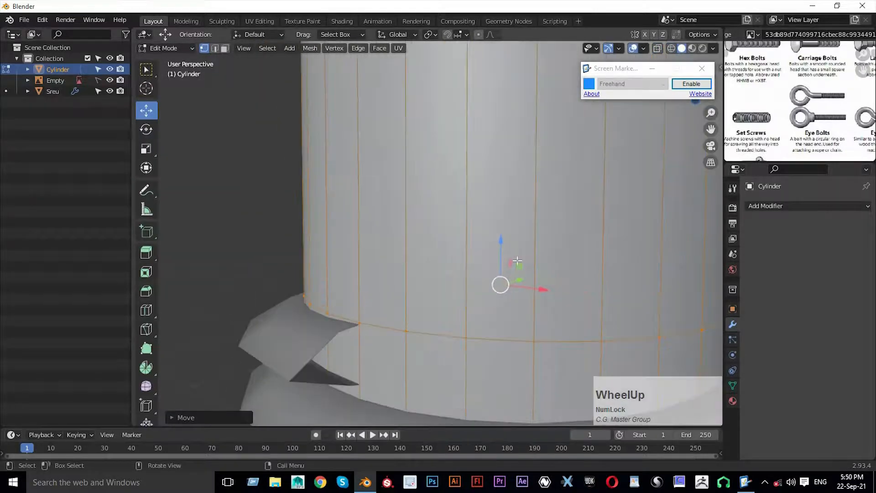
{"action": "left_click_drag", "start_coordinate": [499, 239], "coordinate": [500, 245]}
{"action": "left_click_drag", "start_coordinate": [444, 292], "coordinate": [437, 281]}
{"action": "key", "text": "Tab"}
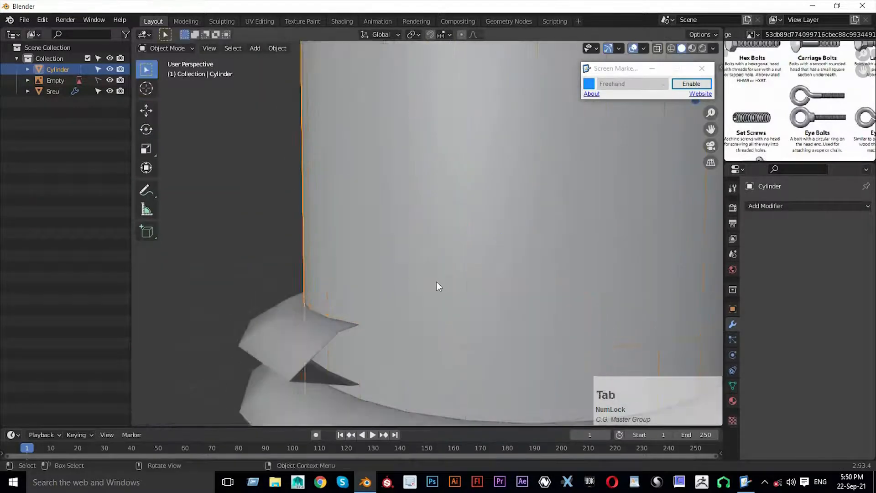
Extrude the cylinder's side faces above the thread in place and scale them outward into a shank wider than the thread
{"action": "scroll", "coordinate": [446, 214], "scroll_direction": "down", "scroll_amount": 3}
{"action": "key", "text": "Tab"}
{"action": "scroll", "coordinate": [453, 247], "scroll_direction": "down", "scroll_amount": 2}
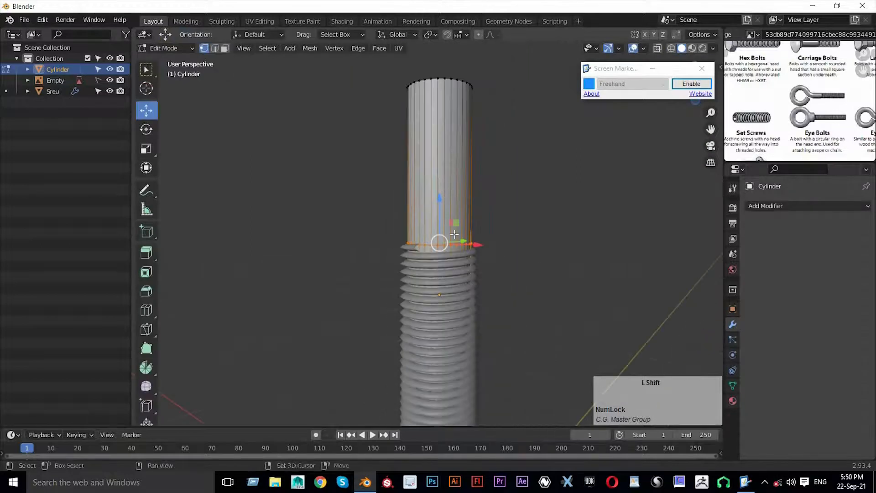
{"action": "middle_click_drag", "start_coordinate": [446, 190], "coordinate": [454, 245], "text": "shift"}
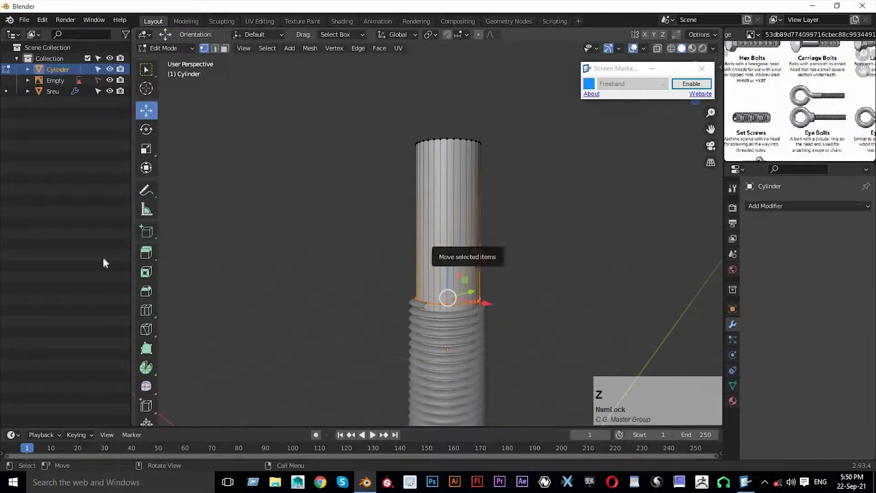
{"action": "key", "text": "z"}
{"action": "key", "text": "3"}
{"action": "left_click_drag", "start_coordinate": [284, 216], "coordinate": [497, 221]}
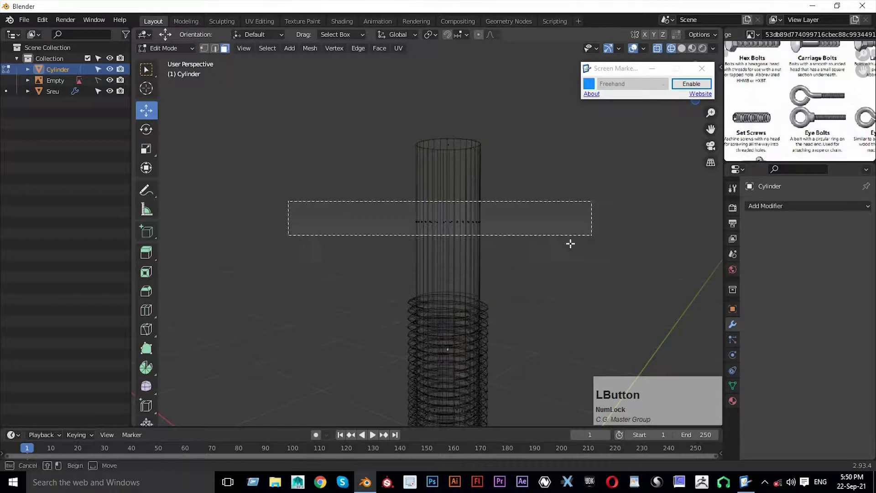
{"action": "key", "text": "KP_3"}
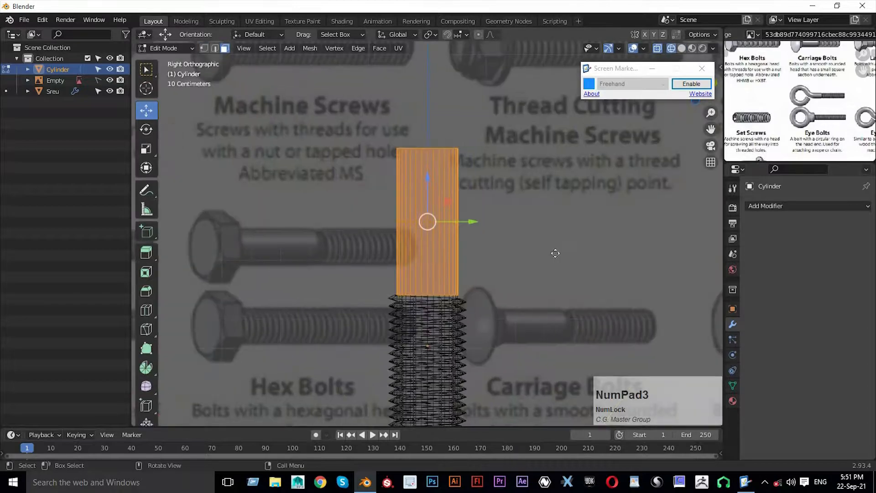
{"action": "left_click", "coordinate": [556, 253]}
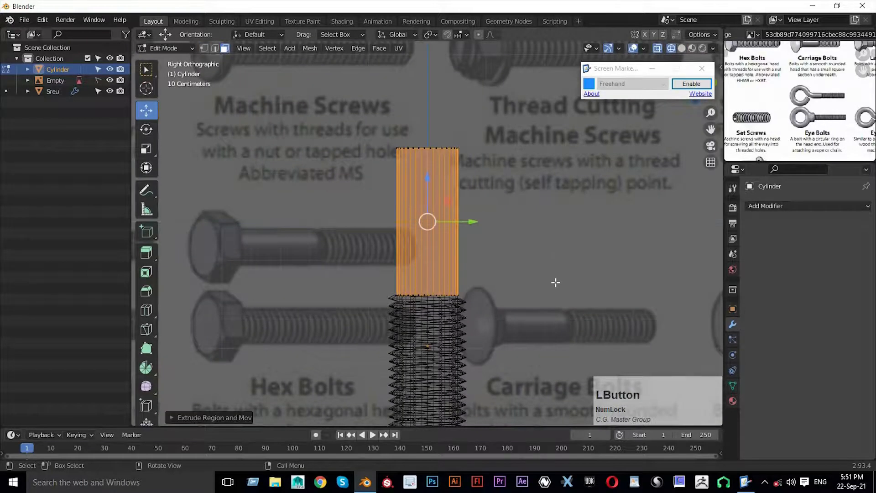
{"action": "key", "text": "s"}
{"action": "left_click", "coordinate": [614, 300]}
Scale the widened shank faces down slightly along Z and leave mesh editing in solid display
{"action": "key", "text": "s"}
{"action": "key", "text": "z"}
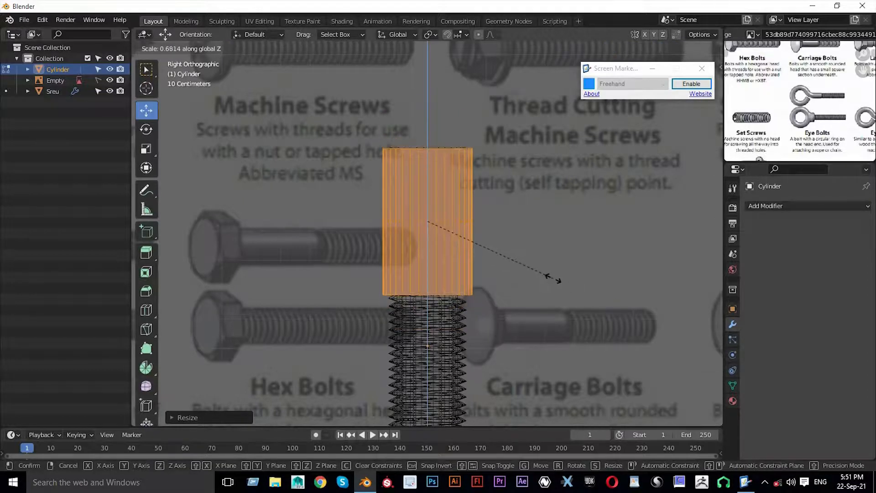
{"action": "left_click", "coordinate": [554, 277]}
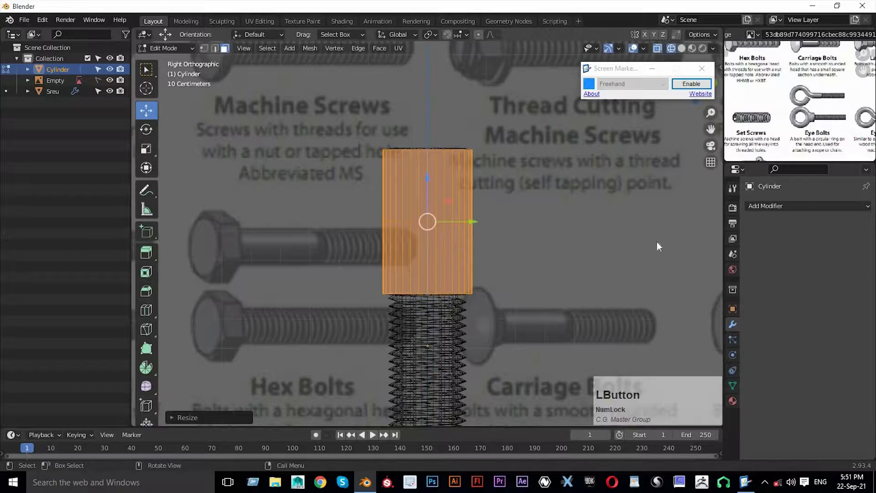
{"action": "key", "text": "alt+z"}
{"action": "key", "text": "Tab"}
{"action": "middle_click_drag", "start_coordinate": [540, 253], "coordinate": [475, 246]}
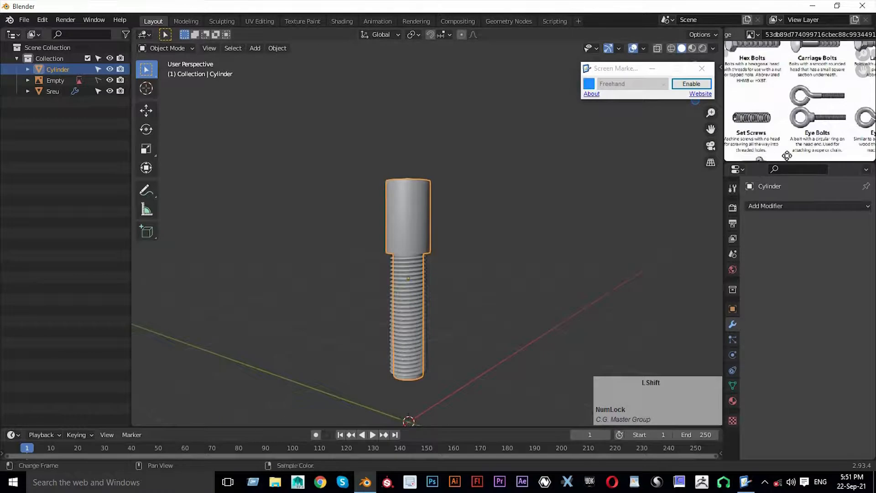
Examine the hex bolt's smooth shank in the reference image and compare it with the modelled shank
{"action": "middle_click_drag", "start_coordinate": [799, 109], "coordinate": [788, 21], "text": "shift"}
{"action": "scroll", "coordinate": [826, 106], "scroll_direction": "up", "scroll_amount": 3}
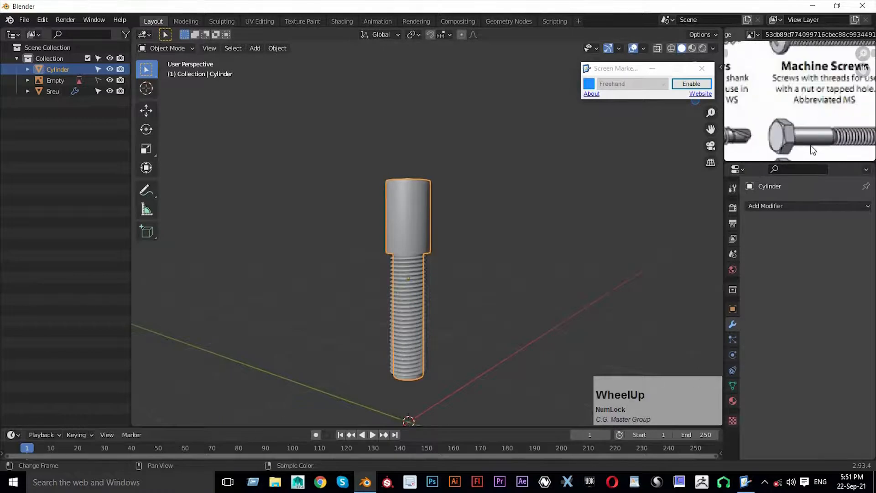
{"action": "middle_click_drag", "start_coordinate": [555, 188], "coordinate": [528, 183], "text": "shift"}
{"action": "middle_click_drag", "start_coordinate": [848, 125], "coordinate": [800, 106], "text": "shift"}
{"action": "middle_click_drag", "start_coordinate": [366, 183], "coordinate": [388, 168]}
{"action": "scroll", "coordinate": [388, 169], "scroll_direction": "up", "scroll_amount": 3}
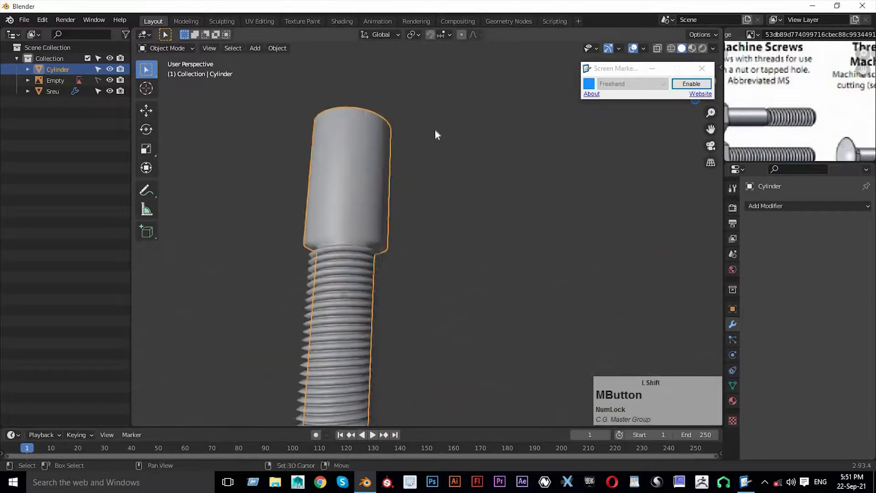
Add a level 1 Subdivision Surface modifier to the cylinder
{"action": "middle_click_drag", "start_coordinate": [442, 129], "coordinate": [496, 85], "text": "shift"}
{"action": "left_click", "coordinate": [426, 153]}
{"action": "key", "text": "Tab"}
{"action": "key", "text": "Tab"}
{"action": "left_click", "coordinate": [413, 134]}
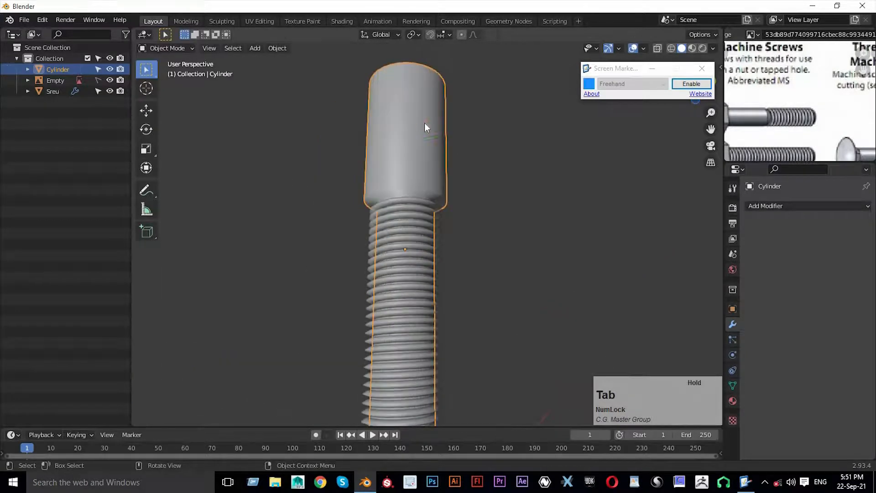
{"action": "key", "text": "ctrl+1"}
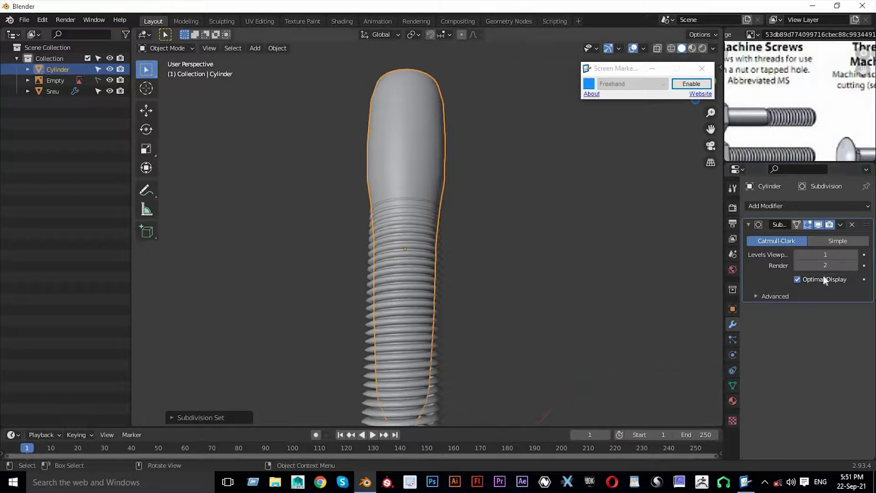
Add two supporting loop cuts around the wide shank, one slid near its upper end and one near its lower end
{"action": "key", "text": "Tab"}
{"action": "key", "text": "ctrl+r"}
{"action": "left_click", "coordinate": [425, 137]}
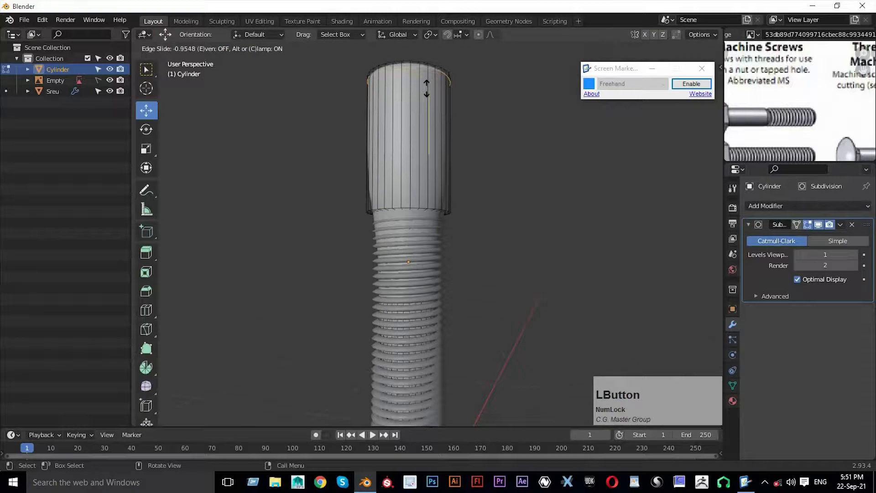
{"action": "left_click", "coordinate": [427, 87]}
{"action": "key", "text": "ctrl+r"}
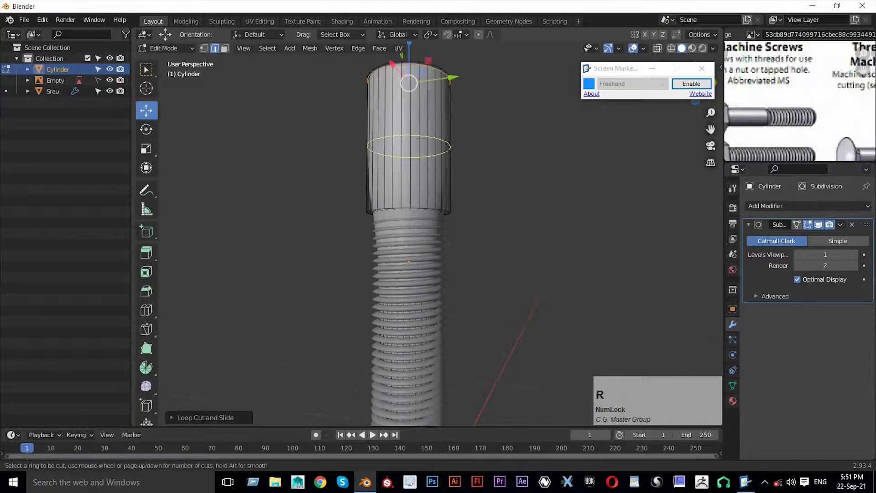
{"action": "left_click", "coordinate": [421, 139]}
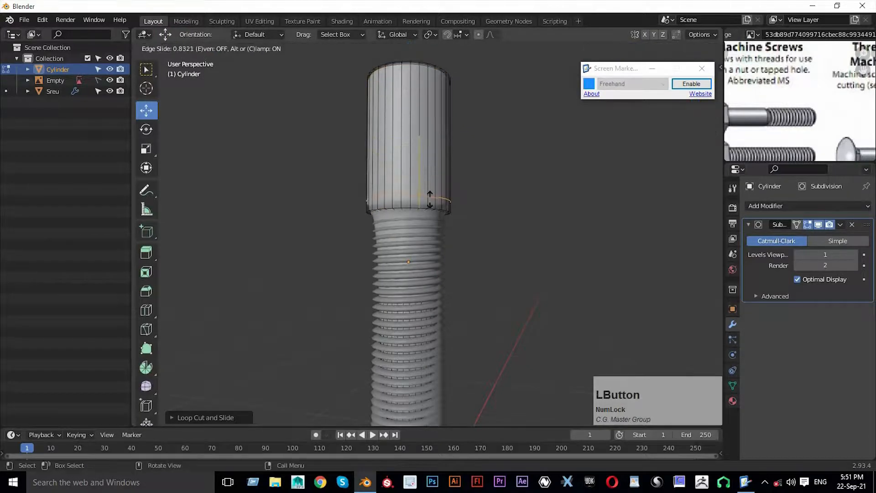
{"action": "left_click", "coordinate": [430, 204]}
Add a loop cut around the threaded section and raise it along Z to the shank's underside, with the subdivision shown on the edit cage
{"action": "key", "text": "ctrl+r"}
{"action": "left_click", "coordinate": [406, 277]}
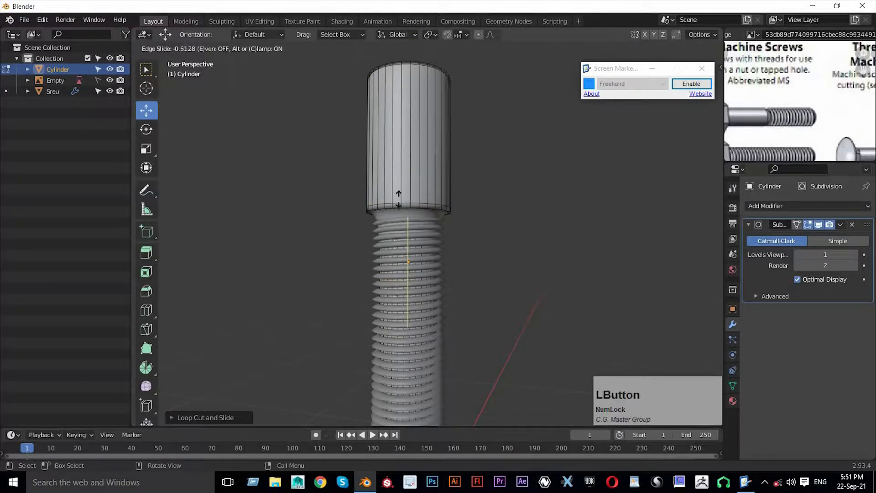
{"action": "left_click", "coordinate": [402, 146]}
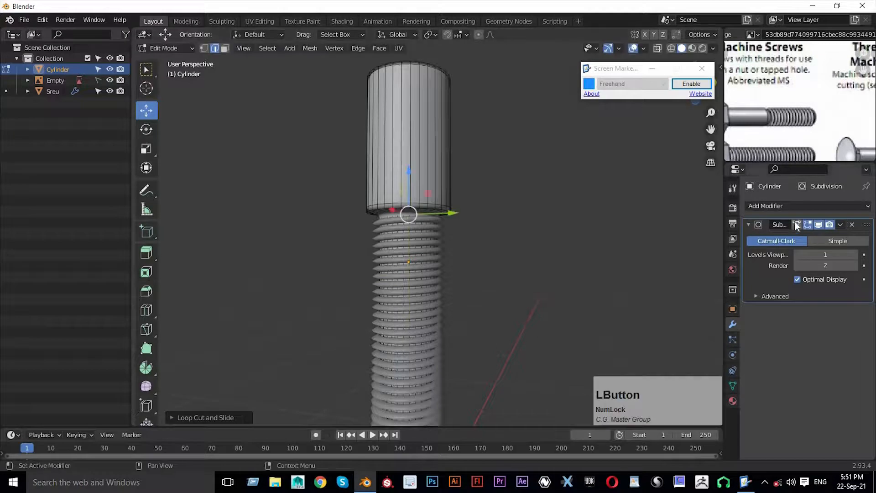
{"action": "mouse_move", "coordinate": [488, 260]}
{"action": "middle_mouse_down"}
{"action": "mouse_move", "coordinate": [492, 247]}
{"action": "mouse_move", "coordinate": [503, 267]}
{"action": "middle_mouse_up"}
{"action": "scroll", "coordinate": [487, 270], "scroll_direction": "up", "scroll_amount": 5}
{"action": "middle_click_drag", "start_coordinate": [452, 239], "coordinate": [448, 200]}
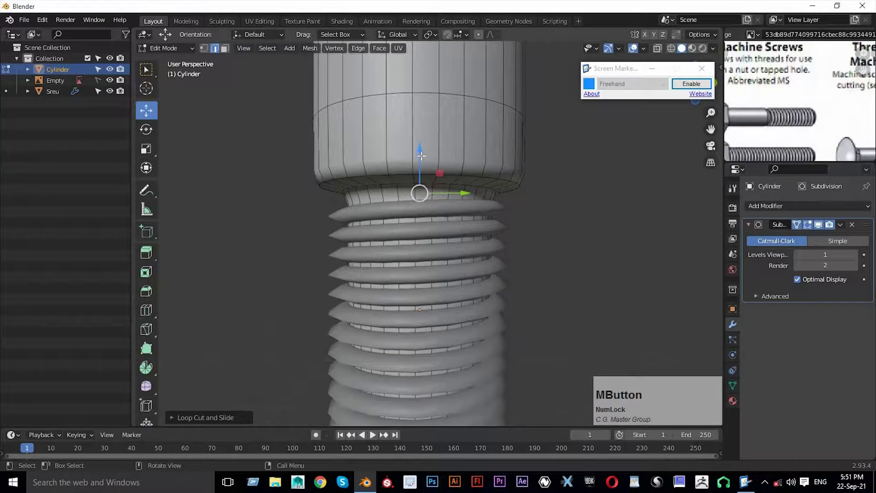
{"action": "mouse_move", "coordinate": [421, 146]}
{"action": "left_mouse_down"}
{"action": "mouse_move", "coordinate": [430, 143]}
{"action": "mouse_move", "coordinate": [432, 118]}
{"action": "mouse_move", "coordinate": [432, 137]}
{"action": "left_mouse_up"}
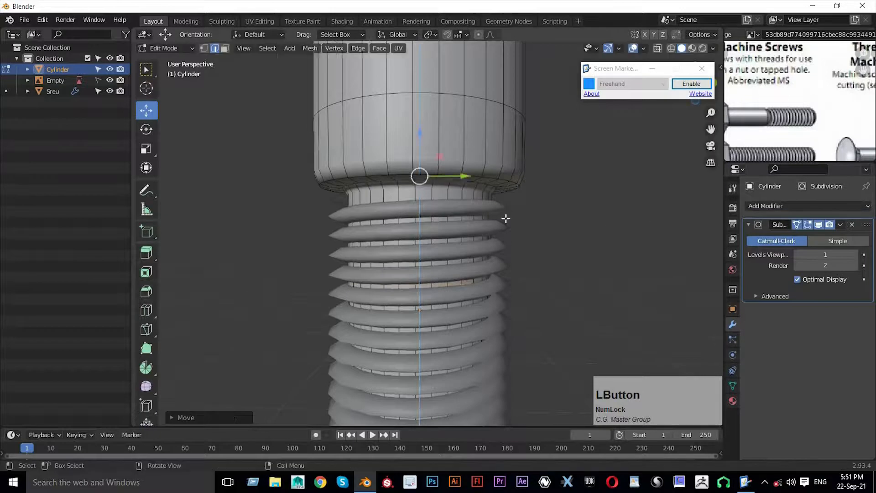
Bevel the inner edge loop where the shank's underside meets the narrower neck
{"action": "scroll", "coordinate": [488, 195], "scroll_direction": "up", "scroll_amount": 2}
{"action": "left_click", "coordinate": [495, 177], "text": "alt"}
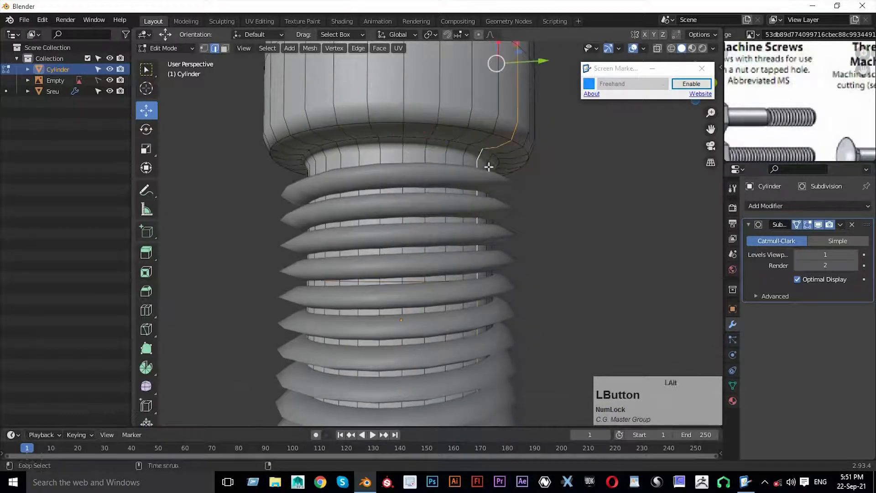
{"action": "left_click", "coordinate": [497, 177], "text": "alt"}
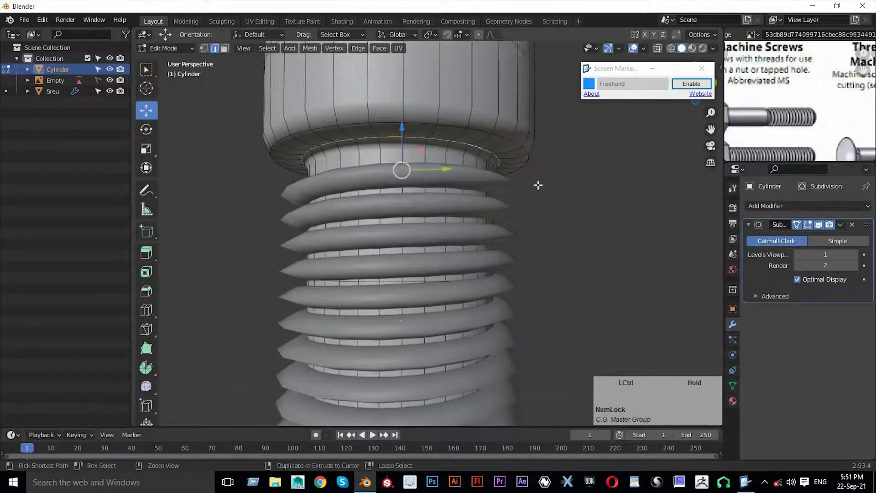
{"action": "key", "text": "ctrl+b"}
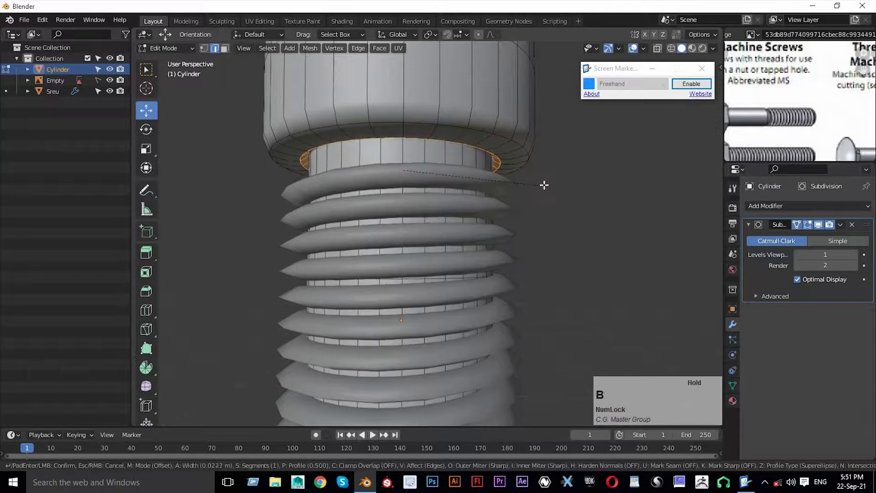
{"action": "left_click", "coordinate": [532, 198]}
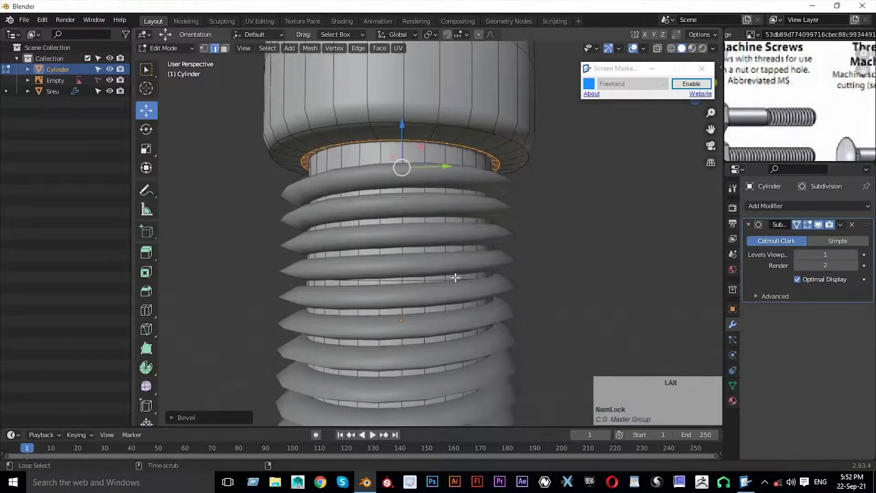
Lower the neck's edge loop along Z toward the first thread turn and leave mesh editing
{"action": "left_click", "coordinate": [456, 278], "text": "alt"}
{"action": "left_click_drag", "start_coordinate": [403, 122], "coordinate": [407, 151]}
{"action": "key", "text": "Tab"}
{"action": "left_click", "coordinate": [495, 122]}
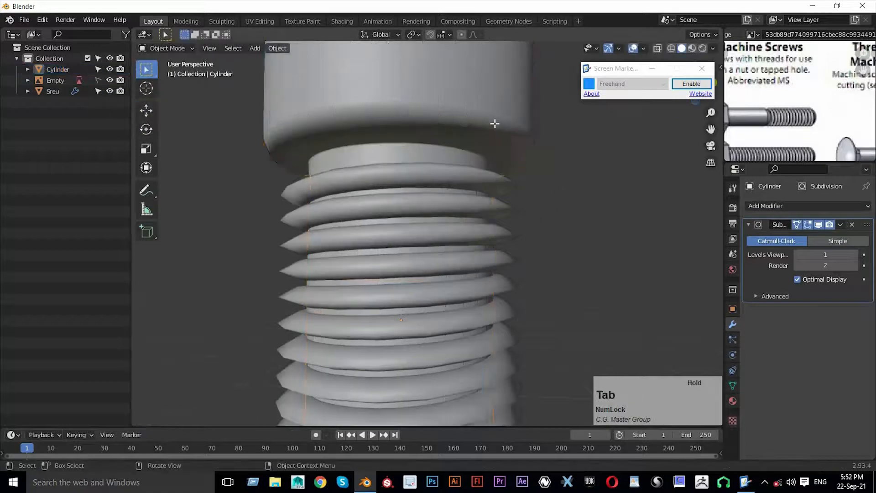
Add another loop cut close to the wide shank's lower rim and check the sharpened edge in Object Mode
{"action": "key", "text": "Tab"}
{"action": "scroll", "coordinate": [457, 139], "scroll_direction": "down", "scroll_amount": 3}
{"action": "scroll", "coordinate": [450, 185], "scroll_direction": "up", "scroll_amount": 2}
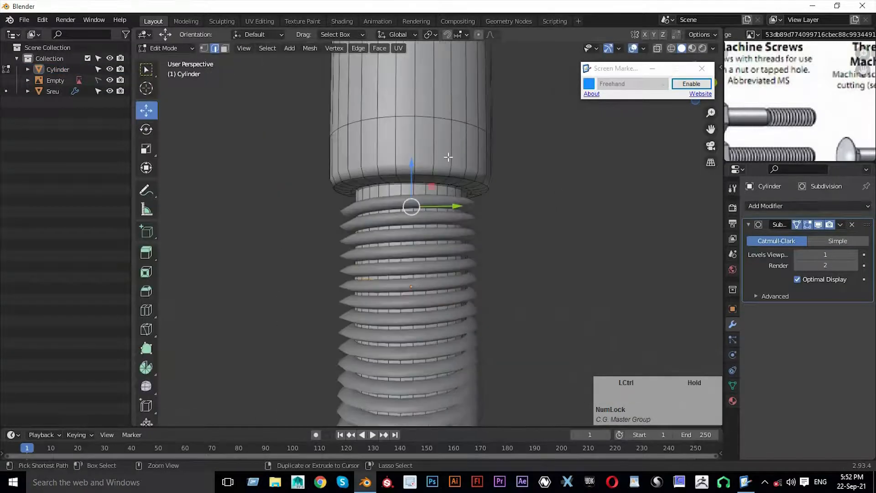
{"action": "key", "text": "ctrl+r"}
{"action": "left_click", "coordinate": [451, 149]}
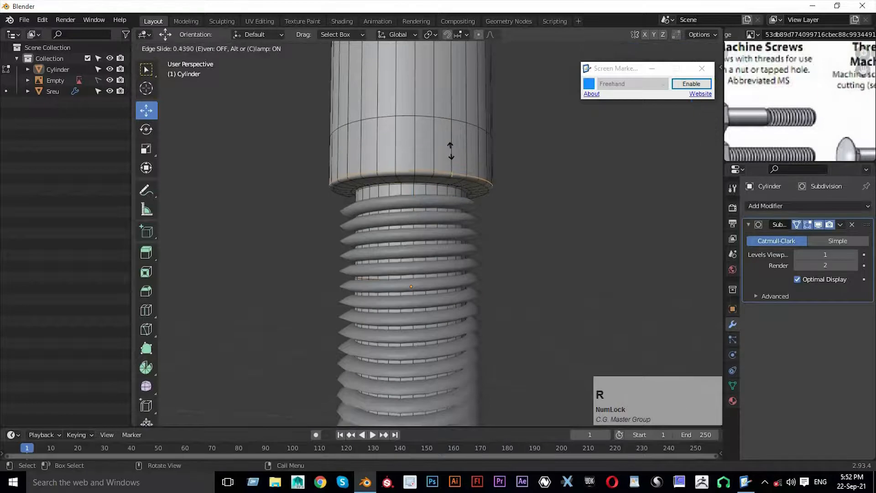
{"action": "left_click", "coordinate": [451, 152]}
{"action": "key", "text": "Tab"}
{"action": "scroll", "coordinate": [510, 215], "scroll_direction": "down", "scroll_amount": 2}
{"action": "middle_click_drag", "start_coordinate": [510, 214], "coordinate": [448, 124]}
Try a loop cut around the threaded section, slid down to the shaft's lower end
{"action": "key", "text": "Tab"}
{"action": "scroll", "coordinate": [448, 124], "scroll_direction": "down", "scroll_amount": 3}
{"action": "middle_click_drag", "start_coordinate": [465, 225], "coordinate": [425, 273]}
{"action": "scroll", "coordinate": [452, 209], "scroll_direction": "up", "scroll_amount": 3}
{"action": "key", "text": "ctrl+r"}
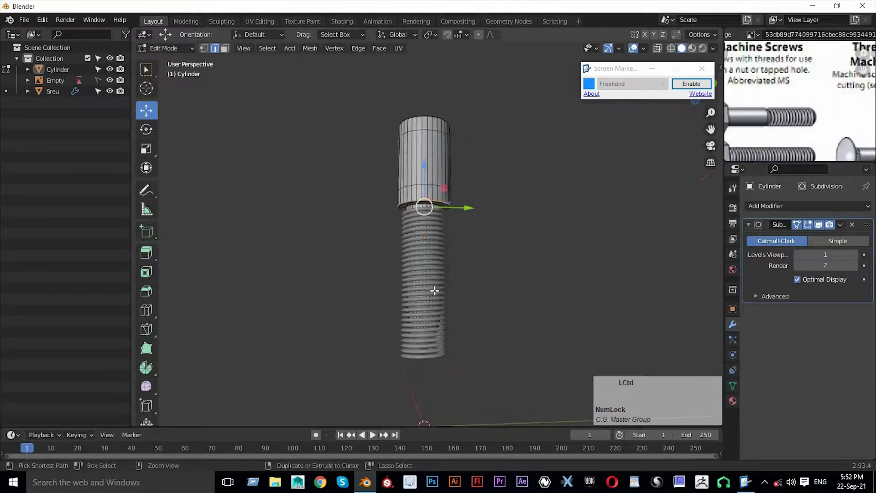
{"action": "left_click", "coordinate": [435, 288]}
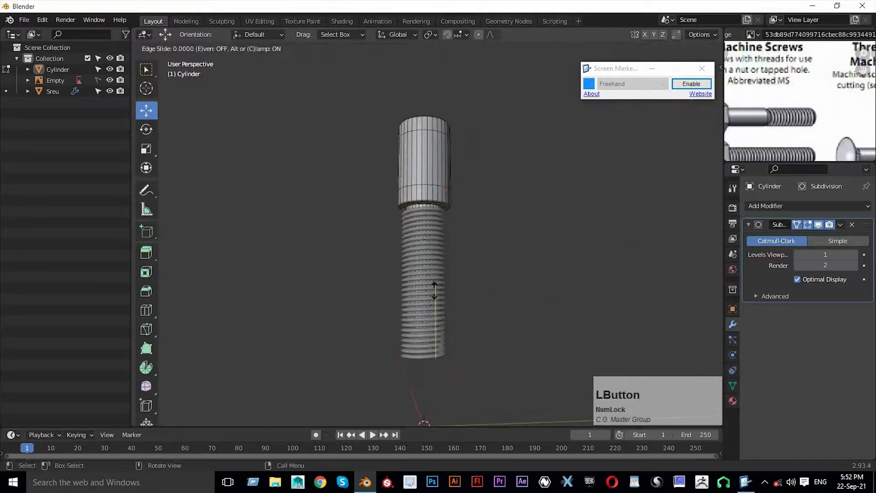
{"action": "left_click", "coordinate": [431, 377]}
Try lowering the selection at the shaft's lower end along Z, and undo that move together with the loop cut
{"action": "mouse_move", "coordinate": [420, 358]}
{"action": "middle_mouse_down"}
{"action": "mouse_move", "coordinate": [402, 241]}
{"action": "mouse_move", "coordinate": [420, 358]}
{"action": "middle_mouse_up"}
{"action": "scroll", "coordinate": [404, 301], "scroll_direction": "up", "scroll_amount": 4}
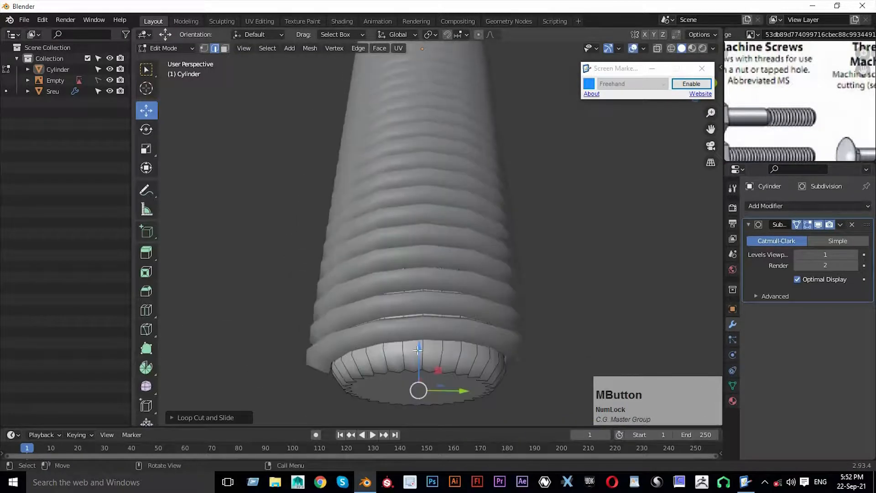
{"action": "left_click_drag", "start_coordinate": [417, 350], "coordinate": [424, 369]}
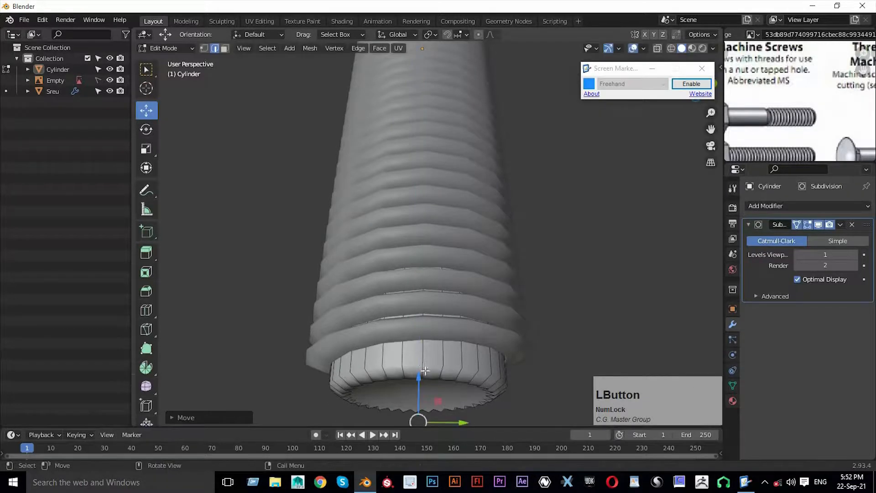
{"action": "middle_click_drag", "start_coordinate": [423, 369], "coordinate": [433, 342]}
{"action": "key", "text": "ctrl+z"}
{"action": "key", "text": "ctrl+z"}
{"action": "key", "text": "ctrl+z"}
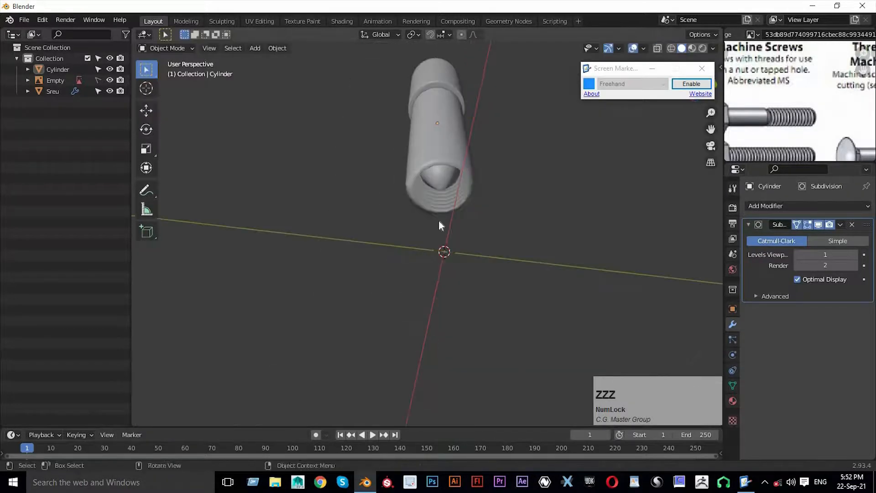
Extrude the cylinder's bottom end face in place and scale it slightly inward
{"action": "key", "text": "Tab"}
{"action": "left_click", "coordinate": [451, 212]}
{"action": "key", "text": "3"}
{"action": "left_click", "coordinate": [437, 176]}
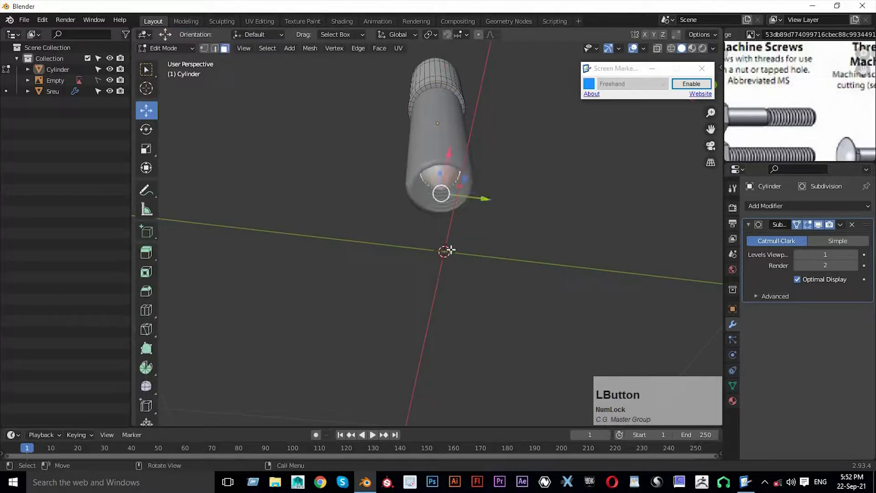
{"action": "key", "text": "e"}
{"action": "left_click", "coordinate": [449, 250]}
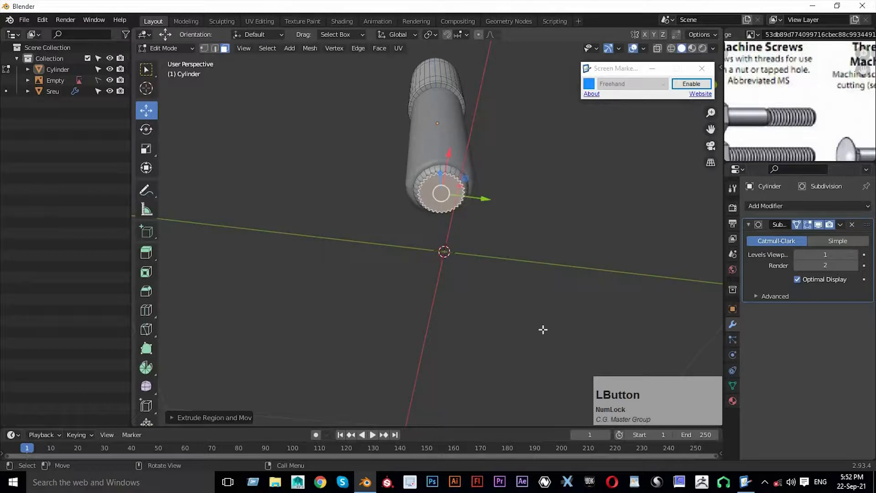
{"action": "left_click", "coordinate": [543, 330]}
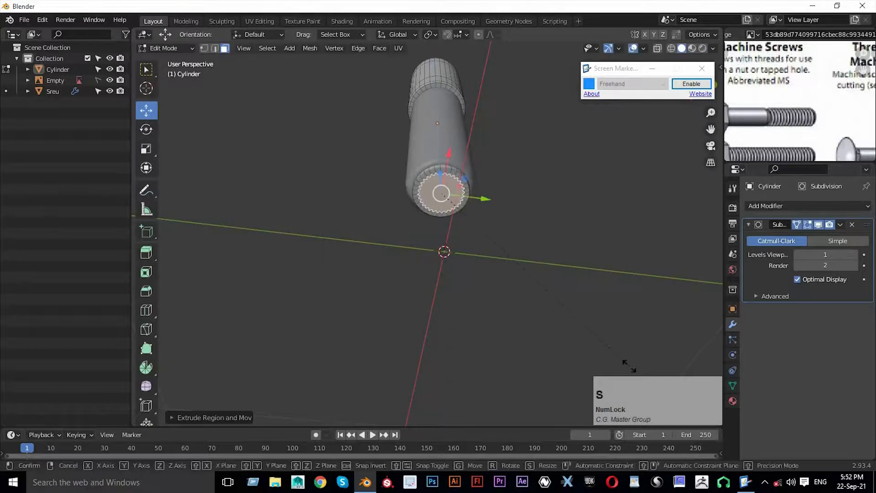
{"action": "left_click", "coordinate": [499, 225]}
Lower the inner bottom end face slightly along Z below the last thread turn
{"action": "middle_click_drag", "start_coordinate": [498, 256], "coordinate": [501, 280]}
{"action": "scroll", "coordinate": [481, 321], "scroll_direction": "up", "scroll_amount": 2}
{"action": "middle_click_drag", "start_coordinate": [481, 321], "coordinate": [439, 257]}
{"action": "scroll", "coordinate": [479, 314], "scroll_direction": "up", "scroll_amount": 2}
{"action": "left_click_drag", "start_coordinate": [439, 257], "coordinate": [441, 265]}
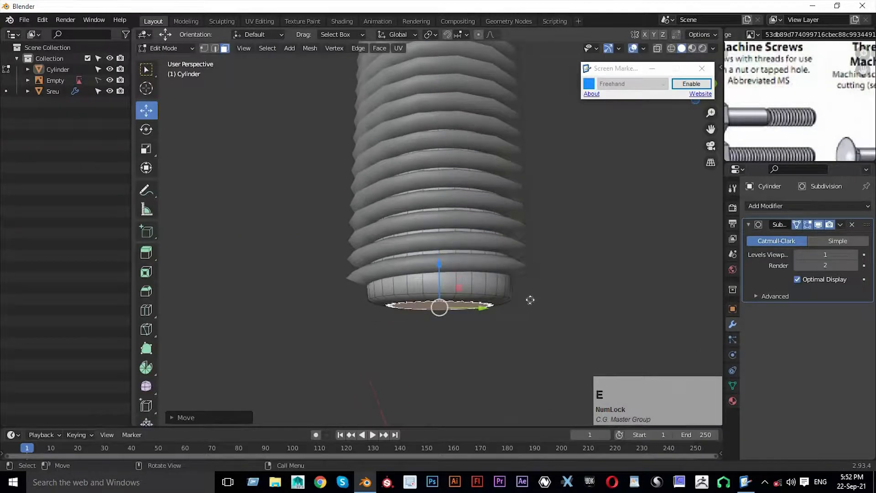
Extrude the cylinder's bottom end face in place, scale it inward to about 0.84, and lower it slightly along Z
{"action": "key", "text": "e"}
{"action": "left_click", "coordinate": [548, 309]}
{"action": "key", "text": "s"}
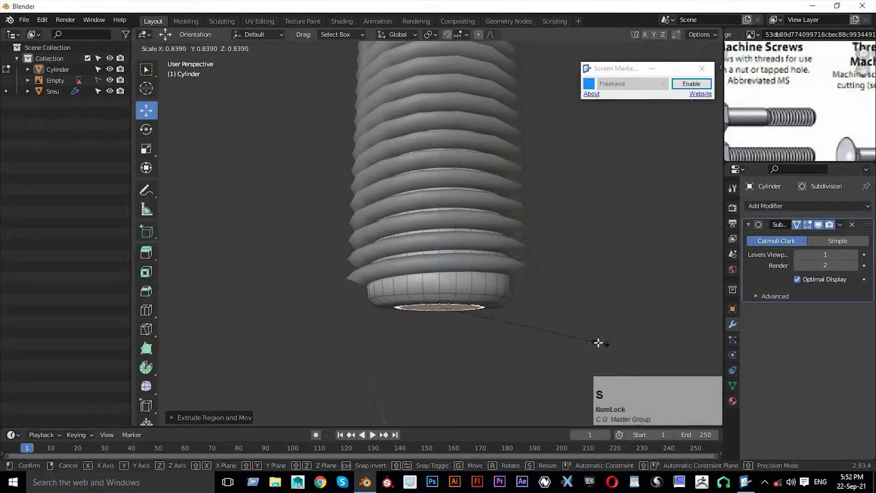
{"action": "left_click", "coordinate": [601, 343]}
{"action": "left_click_drag", "start_coordinate": [439, 264], "coordinate": [440, 270]}
Extrude the bottom end face once more, scale it inward, and lower it slightly along Z to round off the tip
{"action": "key", "text": "e"}
{"action": "left_click", "coordinate": [594, 347]}
{"action": "key", "text": "s"}
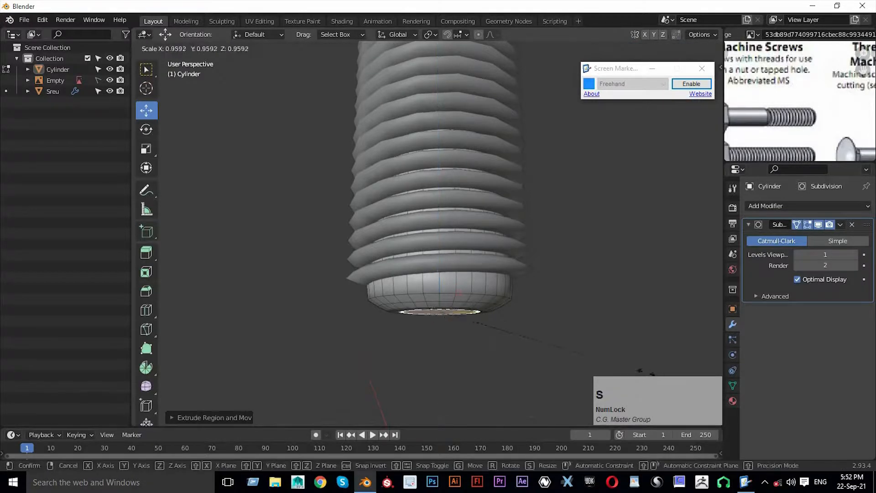
{"action": "left_click", "coordinate": [602, 359]}
{"action": "left_click", "coordinate": [450, 278]}
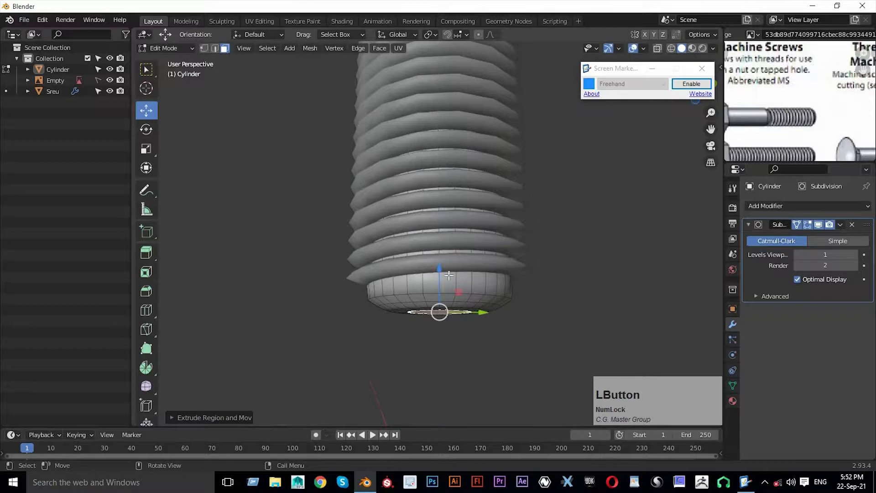
{"action": "left_click_drag", "start_coordinate": [438, 268], "coordinate": [438, 277]}
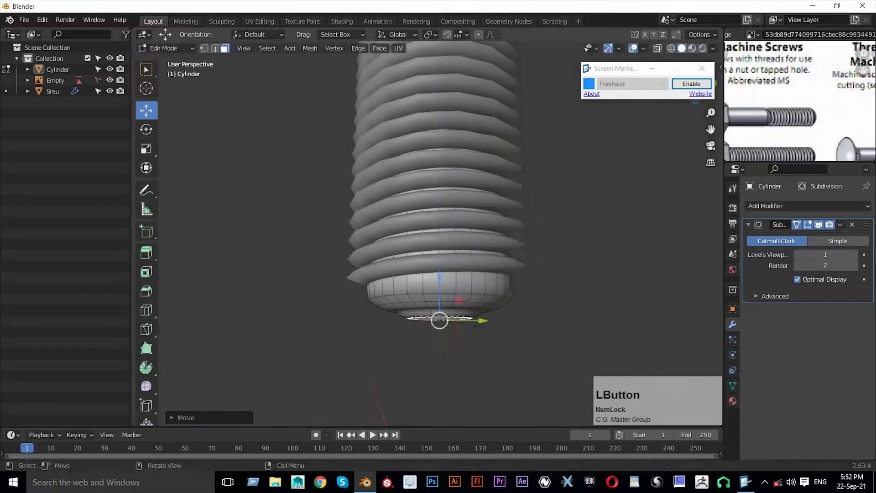
{"action": "key", "text": "s"}
{"action": "key", "text": "Tab"}
Add a level 1 Subdivision modifier to the thread object and apply its Screw modifier
{"action": "scroll", "coordinate": [532, 248], "scroll_direction": "down", "scroll_amount": 4}
{"action": "middle_click_drag", "start_coordinate": [532, 248], "coordinate": [487, 325]}
{"action": "scroll", "coordinate": [502, 281], "scroll_direction": "up", "scroll_amount": 3}
{"action": "scroll", "coordinate": [486, 322], "scroll_direction": "up", "scroll_amount": 2}
{"action": "middle_click_drag", "start_coordinate": [451, 256], "coordinate": [449, 229]}
{"action": "left_click", "coordinate": [446, 229]}
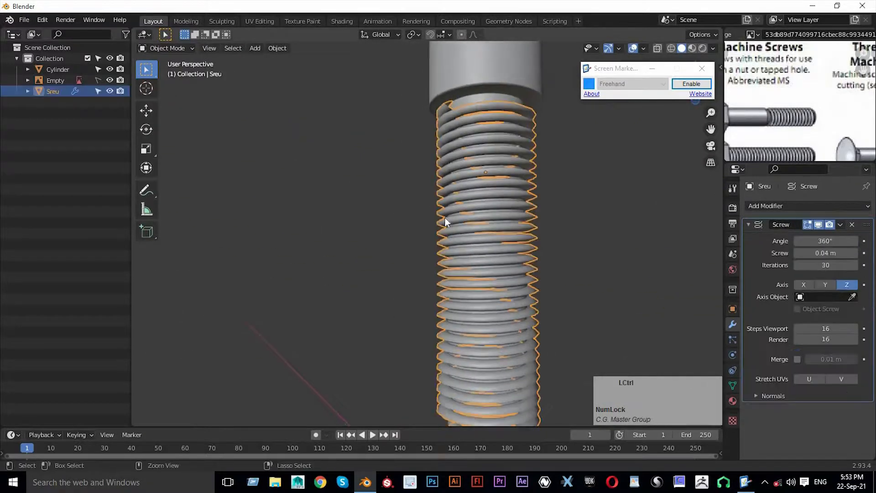
{"action": "key", "text": "ctrl+1"}
{"action": "left_click", "coordinate": [497, 190]}
{"action": "middle_click_drag", "start_coordinate": [497, 190], "coordinate": [409, 172]}
{"action": "left_click", "coordinate": [403, 181]}
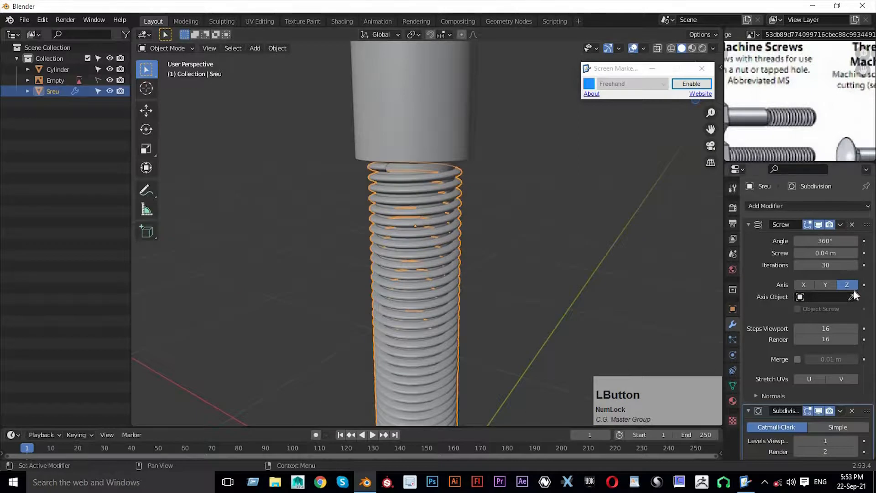
{"action": "left_click", "coordinate": [842, 226]}
{"action": "left_click", "coordinate": [814, 237]}
Select the entire linked thread mesh and raise it slightly along Z toward the wide shank
{"action": "middle_click_drag", "start_coordinate": [357, 240], "coordinate": [473, 263]}
{"action": "scroll", "coordinate": [473, 263], "scroll_direction": "up", "scroll_amount": 1}
{"action": "key", "text": "Tab"}
{"action": "scroll", "coordinate": [506, 225], "scroll_direction": "up", "scroll_amount": 4}
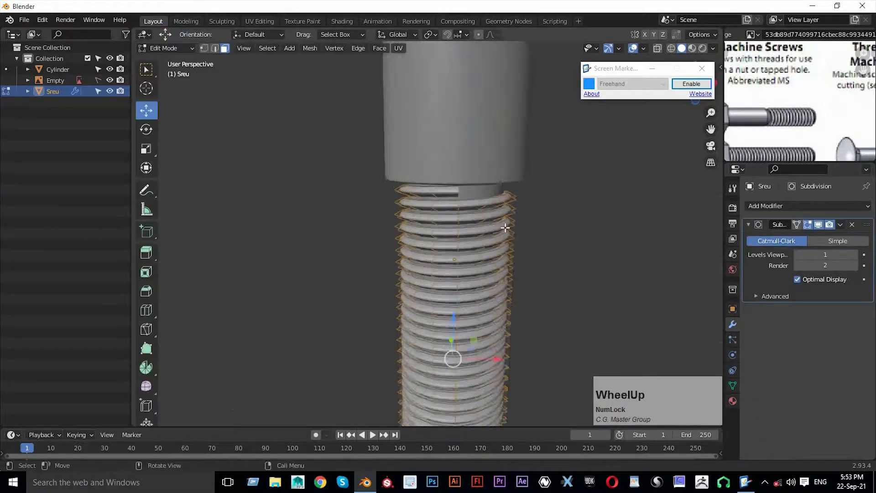
{"action": "middle_click_drag", "start_coordinate": [507, 225], "coordinate": [459, 245], "text": "shift"}
{"action": "left_click", "coordinate": [459, 245], "text": "alt"}
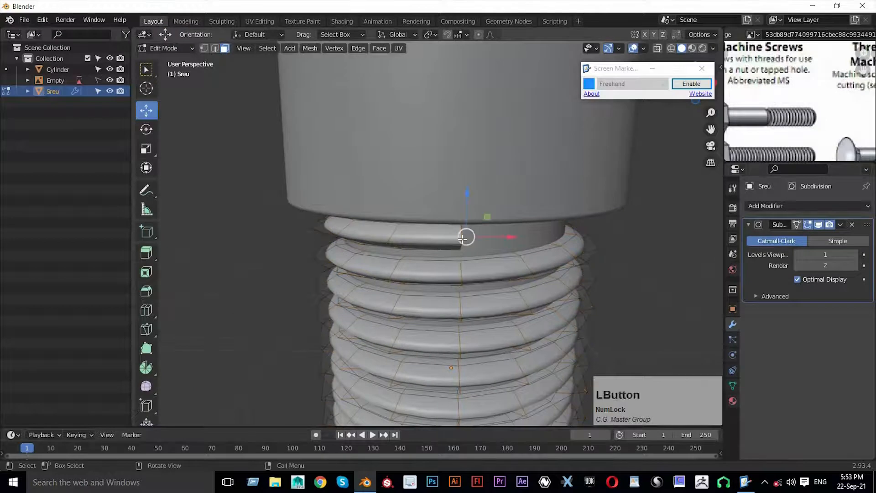
{"action": "left_click", "coordinate": [441, 240]}
{"action": "middle_click_drag", "start_coordinate": [440, 240], "coordinate": [465, 232]}
{"action": "key", "text": "l"}
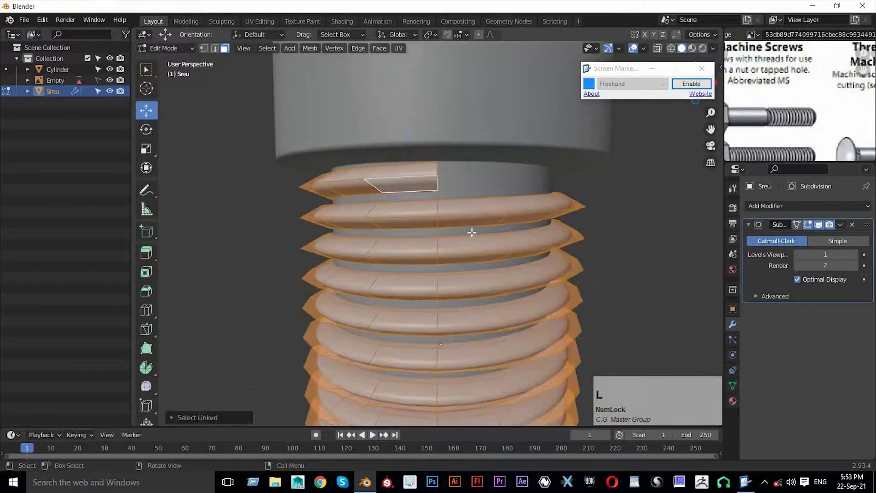
{"action": "scroll", "coordinate": [446, 182], "scroll_direction": "down", "scroll_amount": 3}
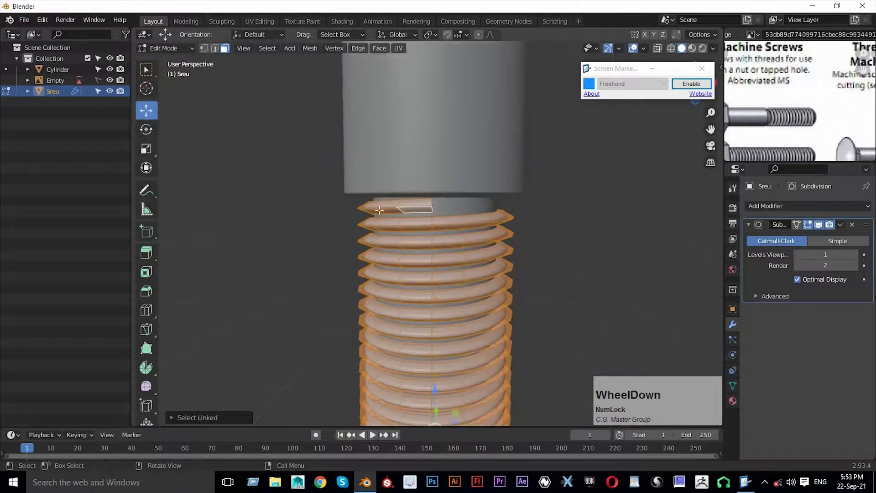
{"action": "scroll", "coordinate": [464, 302], "scroll_direction": "down", "scroll_amount": 2}
{"action": "left_click_drag", "start_coordinate": [432, 316], "coordinate": [431, 308]}
{"action": "left_click_drag", "start_coordinate": [432, 308], "coordinate": [446, 305]}
{"action": "left_click", "coordinate": [547, 283]}
Select the cylinder's whole bottom end through the mesh and raise it along Z to meet the last thread turn
{"action": "middle_click_drag", "start_coordinate": [520, 171], "coordinate": [502, 36], "text": "shift"}
{"action": "middle_click_drag", "start_coordinate": [440, 296], "coordinate": [417, 310]}
{"action": "scroll", "coordinate": [416, 311], "scroll_direction": "up", "scroll_amount": 2}
{"action": "key", "text": "Tab"}
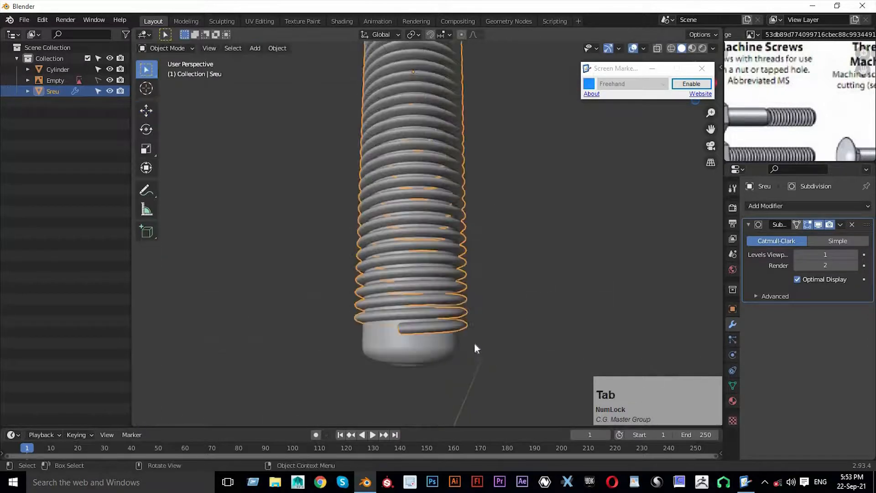
{"action": "left_click", "coordinate": [432, 353]}
{"action": "key", "text": "Tab"}
{"action": "left_click_drag", "start_coordinate": [315, 322], "coordinate": [461, 376]}
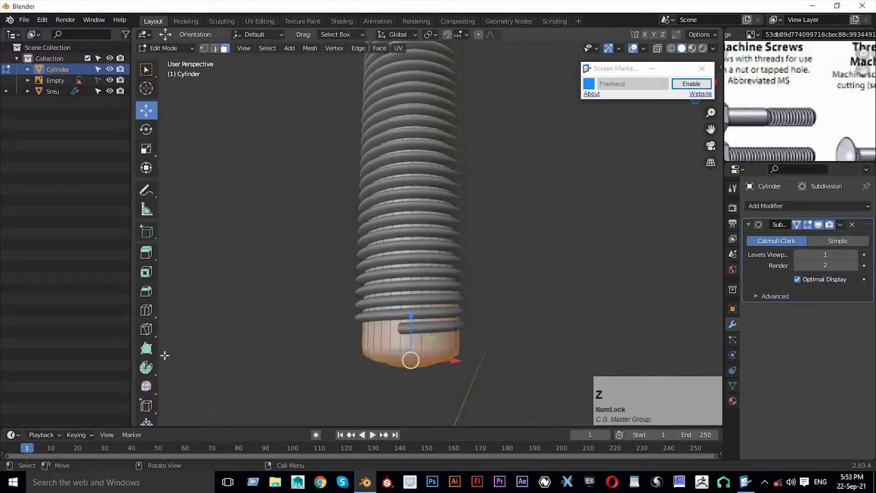
{"action": "key", "text": "alt+z"}
{"action": "left_click_drag", "start_coordinate": [293, 335], "coordinate": [540, 289]}
{"action": "left_click_drag", "start_coordinate": [413, 314], "coordinate": [414, 286]}
{"action": "left_click_drag", "start_coordinate": [554, 269], "coordinate": [570, 272]}
{"action": "key", "text": "alt+z"}
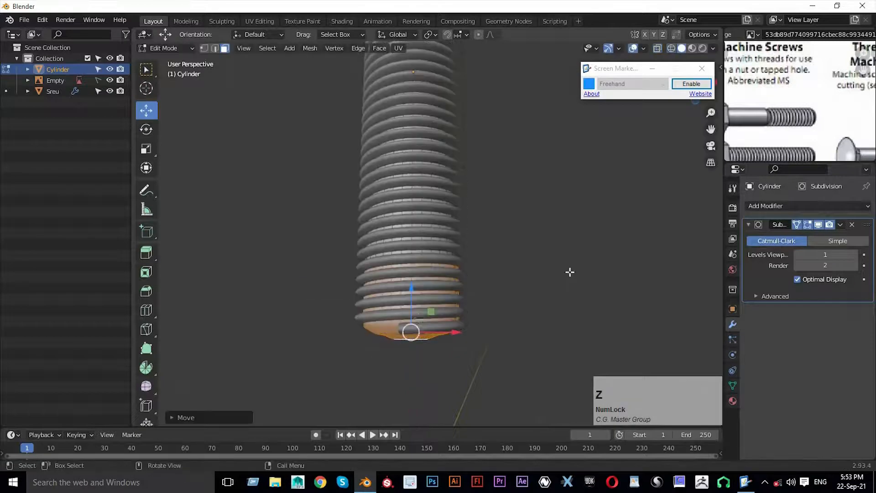
{"action": "middle_click_drag", "start_coordinate": [398, 318], "coordinate": [498, 355]}
{"action": "key", "text": "Tab"}
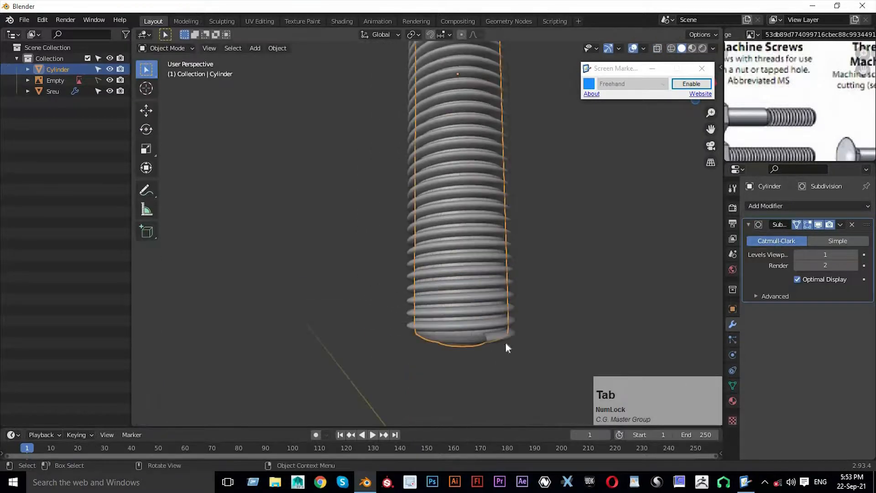
Box-select the cylinder's bottom section in front wireframe view and lower it slightly along Z
{"action": "left_click", "coordinate": [505, 339]}
{"action": "scroll", "coordinate": [521, 292], "scroll_direction": "up", "scroll_amount": 2}
{"action": "middle_click_drag", "start_coordinate": [514, 303], "coordinate": [453, 336]}
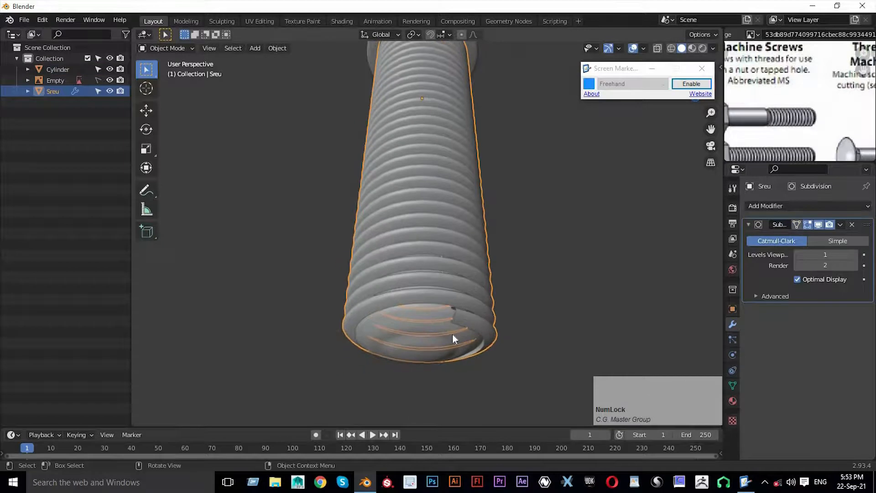
{"action": "key", "text": "KP_1"}
{"action": "key", "text": "Tab"}
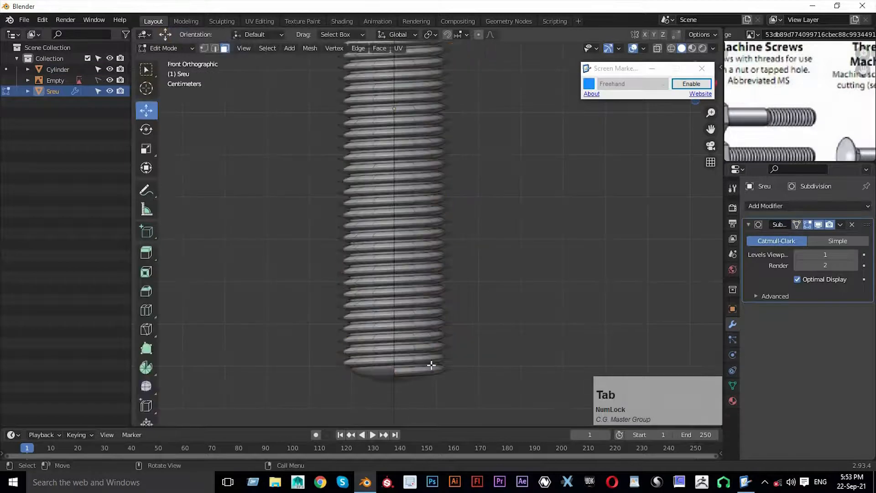
{"action": "key", "text": "Tab"}
{"action": "left_click", "coordinate": [384, 384]}
{"action": "key", "text": "Tab"}
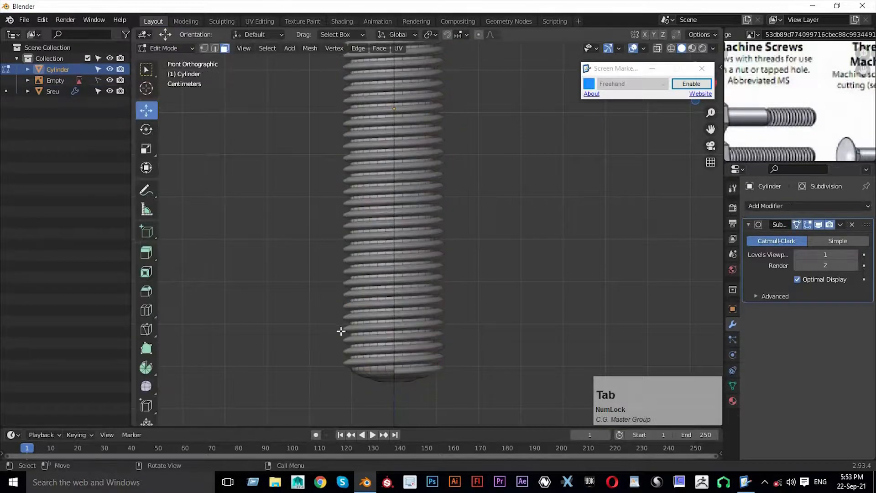
{"action": "key", "text": "shift+z"}
{"action": "left_click_drag", "start_coordinate": [522, 417], "coordinate": [292, 314]}
{"action": "scroll", "coordinate": [401, 342], "scroll_direction": "up", "scroll_amount": 3}
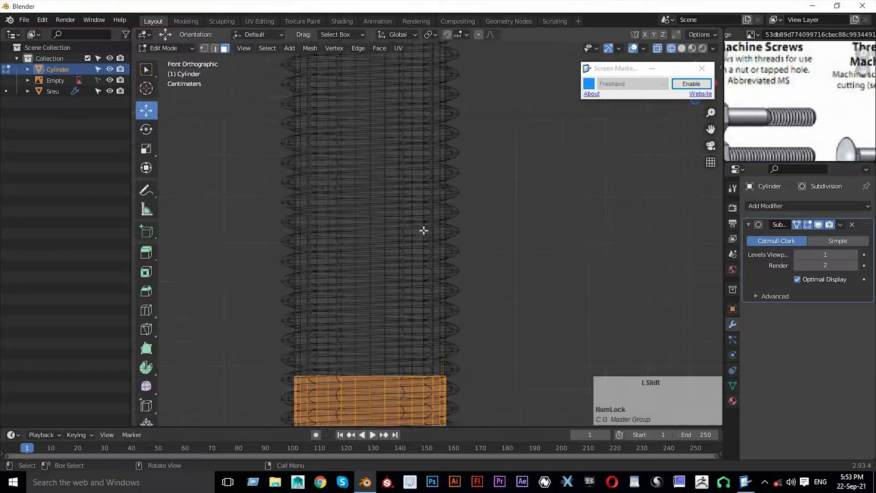
{"action": "scroll", "coordinate": [430, 273], "scroll_direction": "up", "scroll_amount": 2}
{"action": "middle_click_drag", "start_coordinate": [429, 264], "coordinate": [412, 227], "text": "shift"}
{"action": "left_click_drag", "start_coordinate": [413, 229], "coordinate": [417, 236]}
{"action": "key", "text": "shift+z"}
{"action": "key", "text": "Tab"}
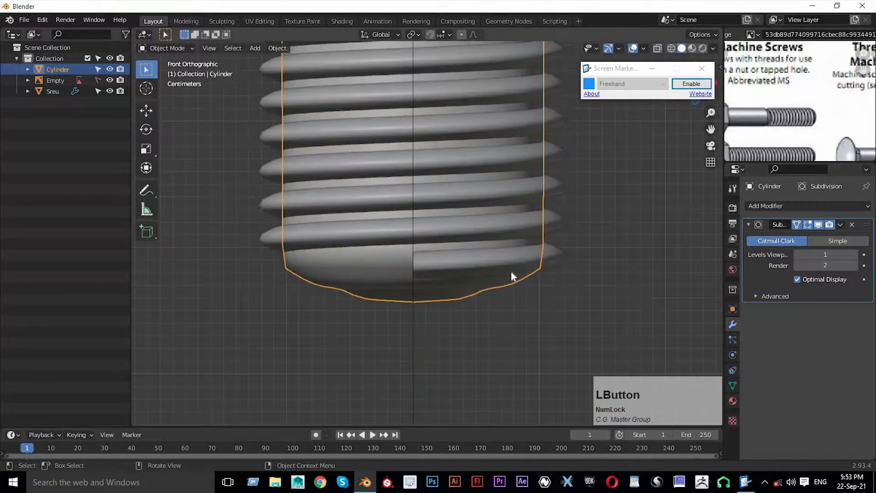
Scale down the open end edge loop of the lowest thread turn and move it in toward the shaft
{"action": "middle_click_drag", "start_coordinate": [508, 271], "coordinate": [549, 275]}
{"action": "left_click", "coordinate": [552, 276]}
{"action": "scroll", "coordinate": [556, 276], "scroll_direction": "down", "scroll_amount": 3}
{"action": "key", "text": "Tab"}
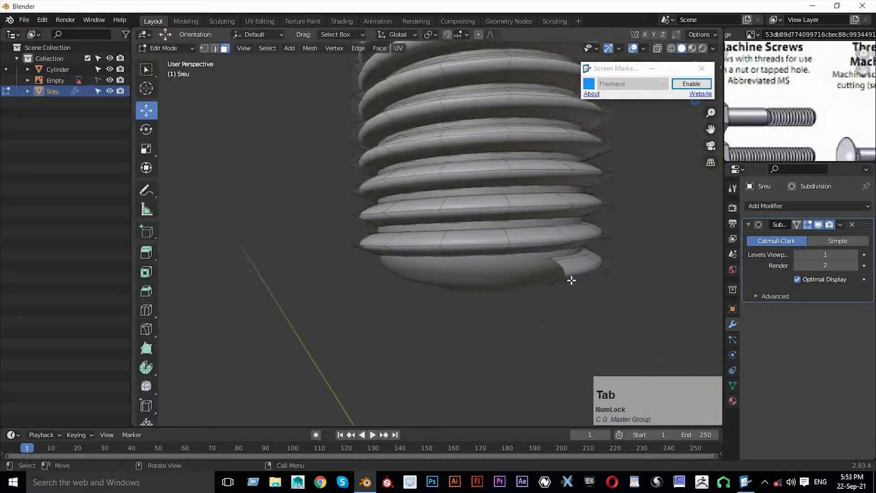
{"action": "left_click", "coordinate": [568, 290]}
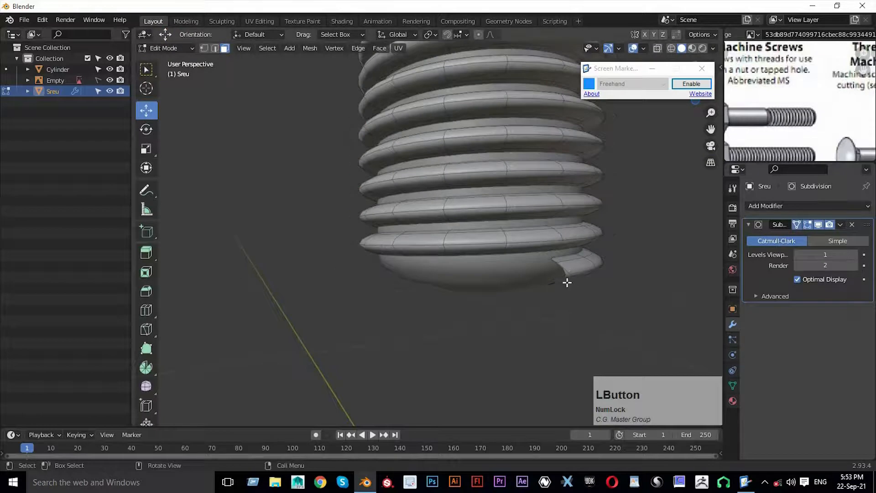
{"action": "key", "text": "2"}
{"action": "left_click", "coordinate": [556, 273]}
{"action": "key", "text": "s"}
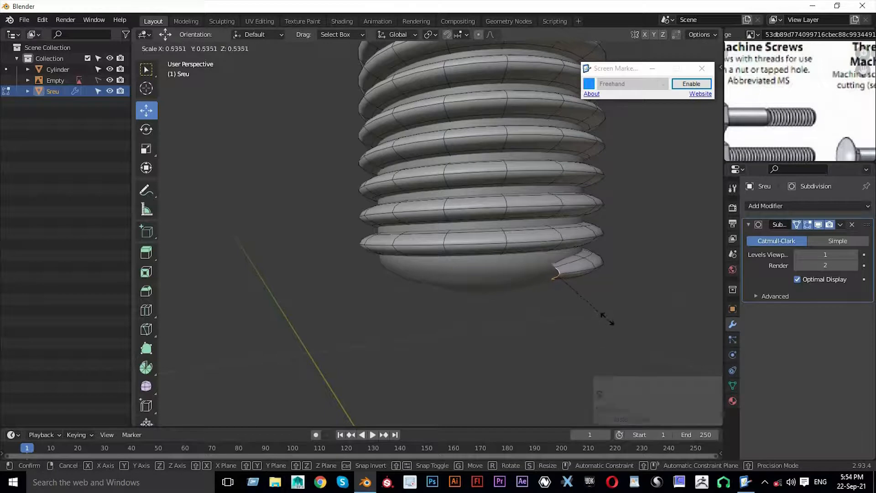
{"action": "left_click", "coordinate": [589, 303]}
{"action": "middle_click_drag", "start_coordinate": [587, 303], "coordinate": [573, 304]}
{"action": "left_click_drag", "start_coordinate": [559, 300], "coordinate": [540, 294]}
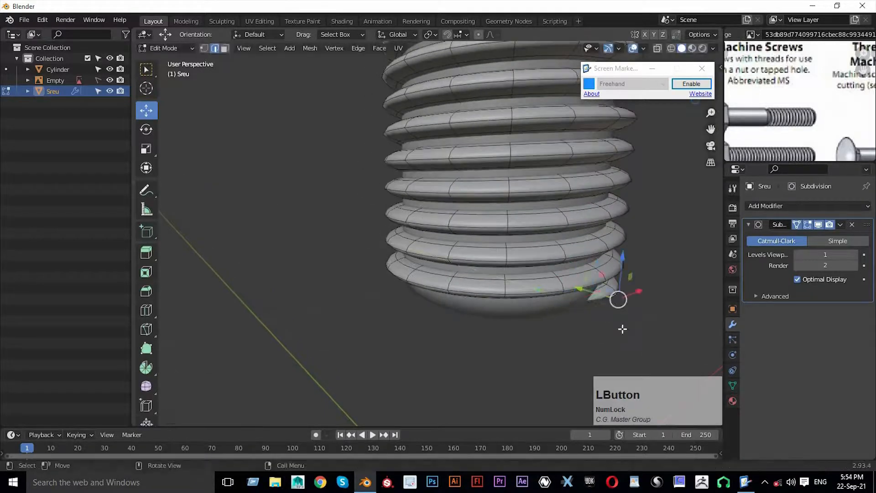
Scale down the second edge loop from the thread's lower end and shift it toward the shaft
{"action": "middle_click_drag", "start_coordinate": [639, 321], "coordinate": [596, 332]}
{"action": "scroll", "coordinate": [593, 335], "scroll_direction": "up", "scroll_amount": 2}
{"action": "left_click", "coordinate": [600, 351], "text": "alt"}
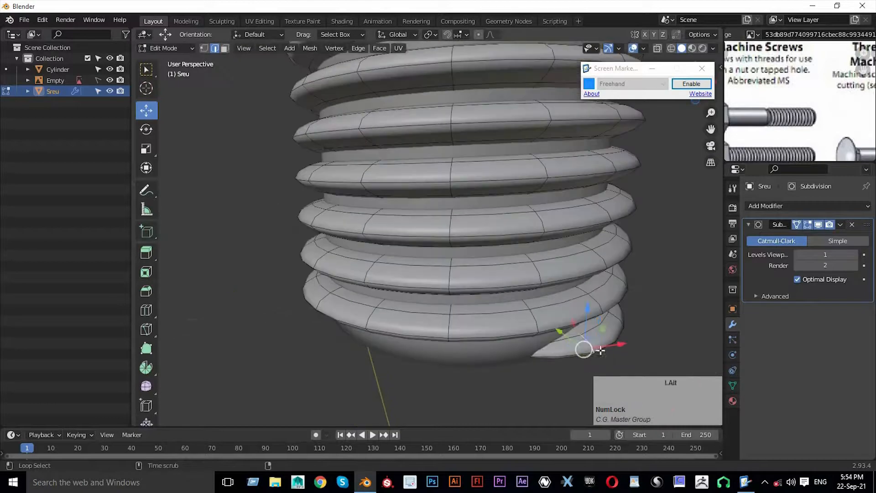
{"action": "key", "text": "s"}
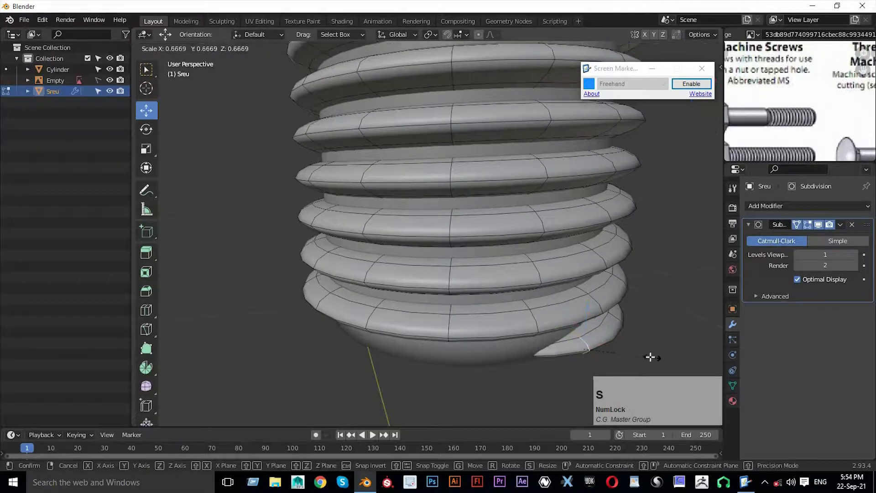
{"action": "left_click", "coordinate": [561, 336]}
{"action": "left_click_drag", "start_coordinate": [555, 328], "coordinate": [547, 322]}
Scale down the following edge loops of the lowest thread turn to continue its taper
{"action": "middle_click_drag", "start_coordinate": [623, 322], "coordinate": [565, 303]}
{"action": "left_click", "coordinate": [578, 320], "text": "alt"}
{"action": "key", "text": "s"}
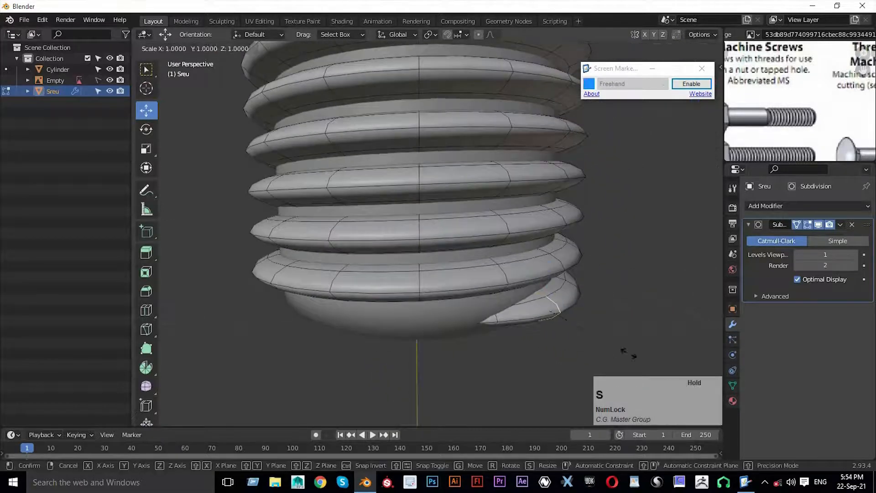
{"action": "left_click", "coordinate": [607, 338]}
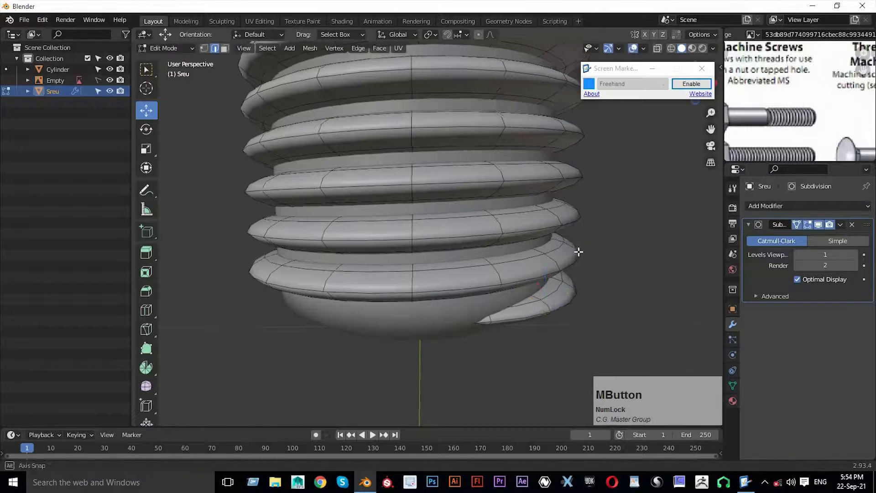
{"action": "middle_click_drag", "start_coordinate": [581, 251], "coordinate": [465, 279]}
{"action": "left_click", "coordinate": [449, 277], "text": "alt"}
{"action": "key", "text": "s"}
{"action": "key", "text": "Tab"}
{"action": "scroll", "coordinate": [470, 201], "scroll_direction": "down", "scroll_amount": 3}
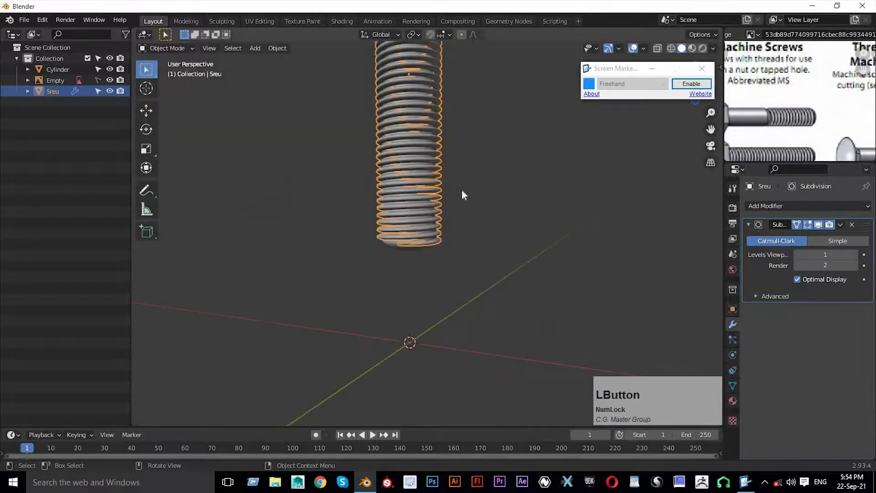
Examine the tapered thread, the shank's upper end, and the hex bolt heads in the reference image
{"action": "left_click", "coordinate": [470, 201]}
{"action": "scroll", "coordinate": [463, 250], "scroll_direction": "down", "scroll_amount": 2}
{"action": "middle_click_drag", "start_coordinate": [463, 250], "coordinate": [472, 277]}
{"action": "scroll", "coordinate": [471, 277], "scroll_direction": "up", "scroll_amount": 3}
{"action": "left_click", "coordinate": [434, 324]}
{"action": "scroll", "coordinate": [524, 246], "scroll_direction": "down", "scroll_amount": 5}
{"action": "middle_click_drag", "start_coordinate": [471, 129], "coordinate": [435, 251]}
{"action": "key", "text": "Tab"}
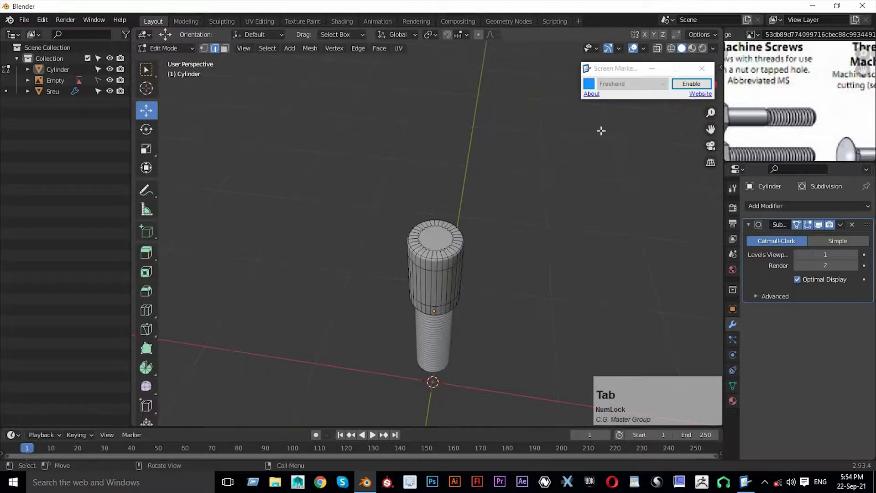
{"action": "middle_click_drag", "start_coordinate": [858, 83], "coordinate": [671, 84]}
{"action": "middle_click_drag", "start_coordinate": [786, 68], "coordinate": [792, 56]}
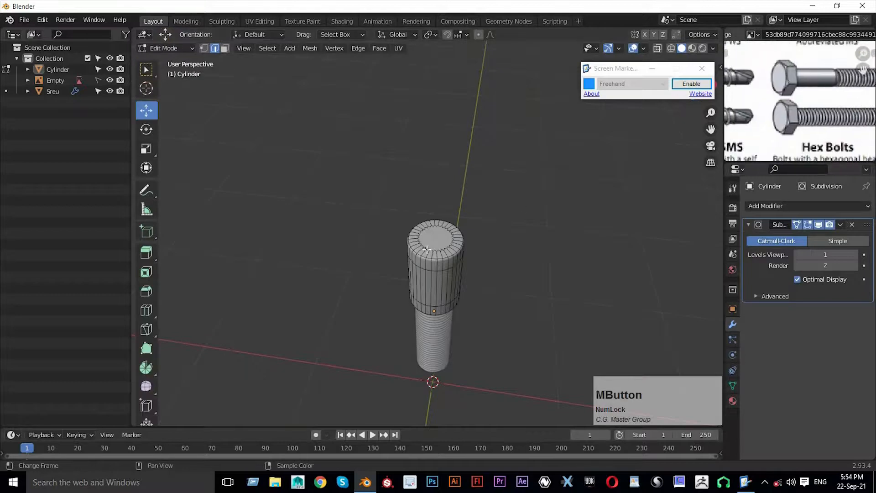
{"action": "scroll", "coordinate": [434, 246], "scroll_direction": "up", "scroll_amount": 5}
{"action": "scroll", "coordinate": [390, 254], "scroll_direction": "down", "scroll_amount": 3}
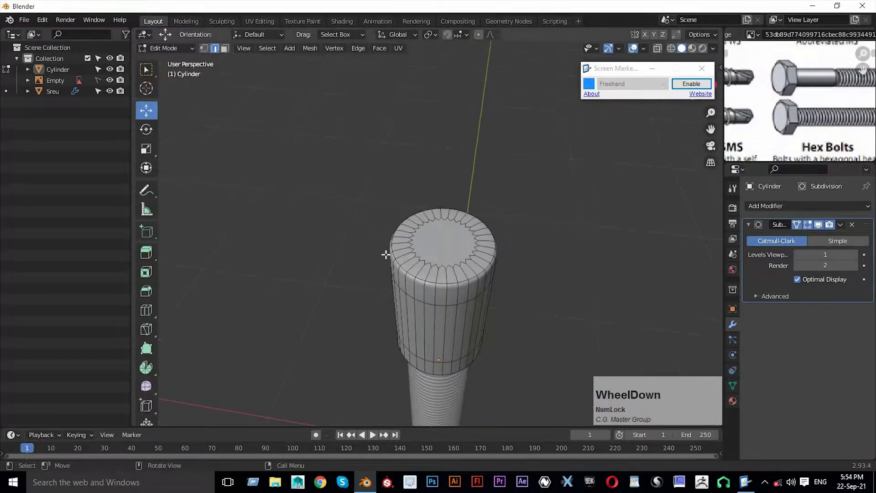
{"action": "scroll", "coordinate": [479, 303], "scroll_direction": "down", "scroll_amount": 4}
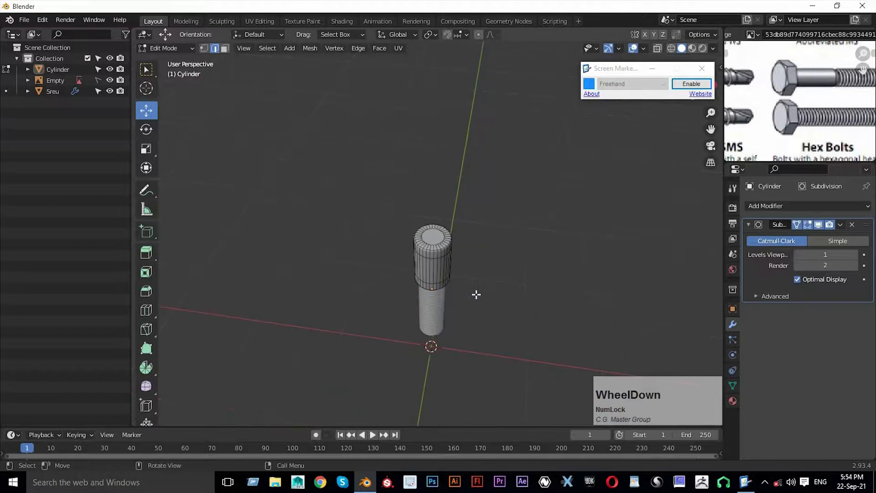
Add a new mesh cylinder at the bolt's axis in top view, as a separate object for the head
{"action": "key", "text": "KP_7"}
{"action": "key", "text": "Tab"}
{"action": "scroll", "coordinate": [458, 260], "scroll_direction": "up", "scroll_amount": 2}
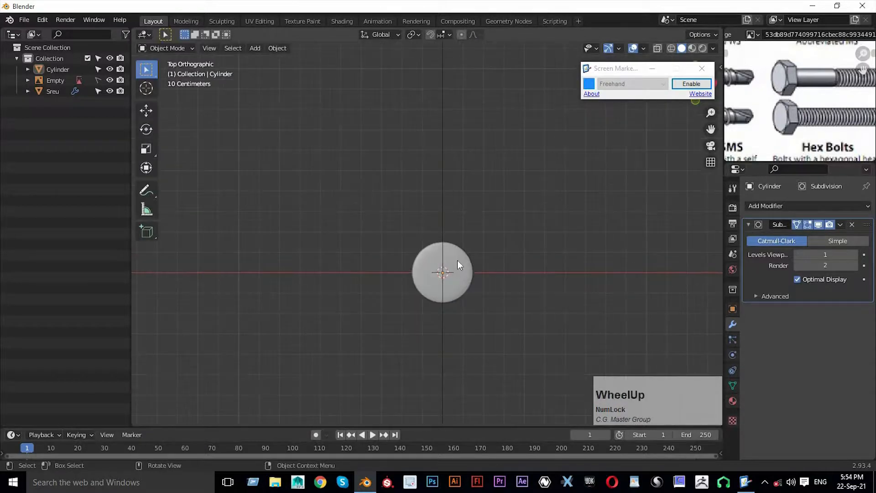
{"action": "key", "text": "shift+a"}
{"action": "mouse_move", "coordinate": [437, 258]}
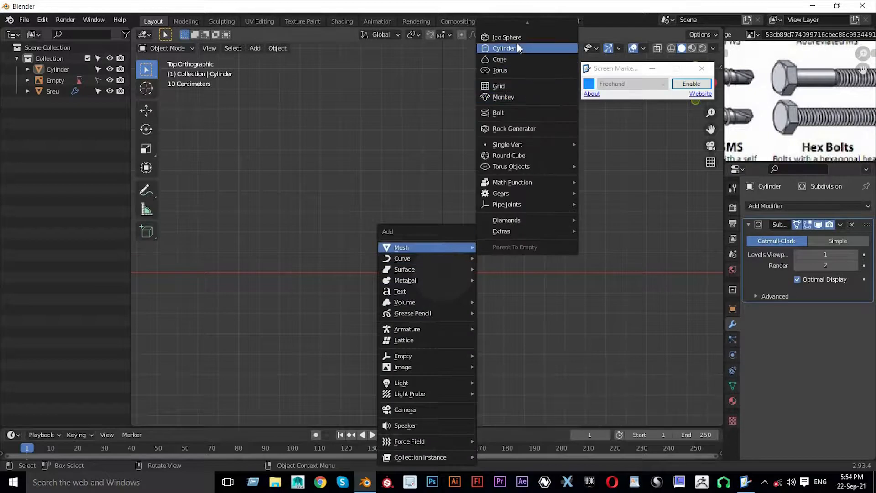
{"action": "left_click", "coordinate": [516, 46]}
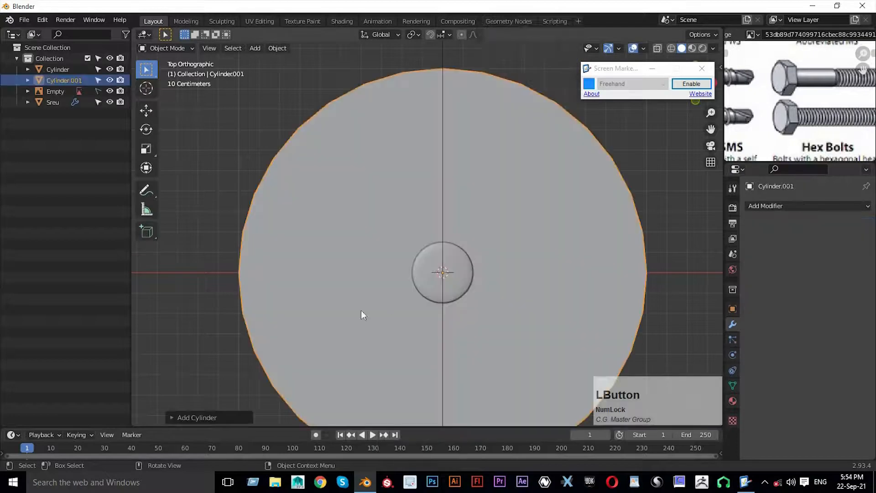
Set the new cylinder's vertices to 6 so that it forms a hexagonal prism
{"action": "left_click", "coordinate": [196, 417]}
{"action": "left_click", "coordinate": [279, 287]}
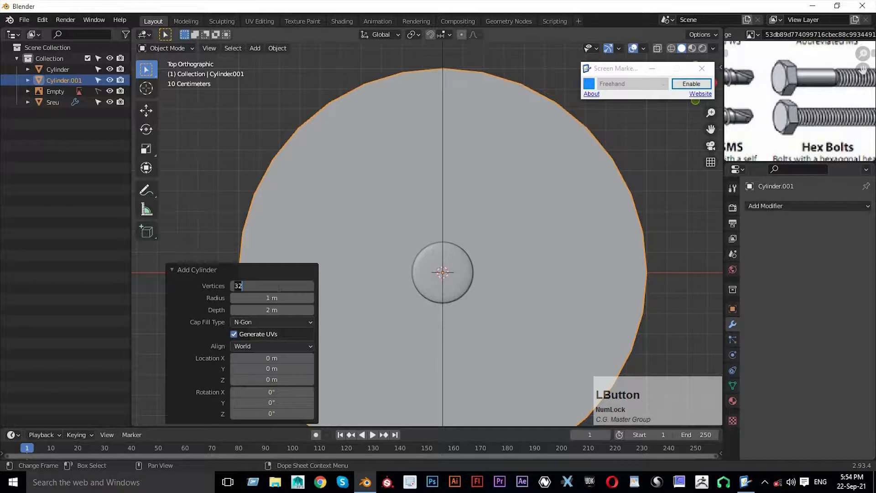
{"action": "type", "text": "6"}
{"action": "key", "text": "Return"}
{"action": "scroll", "coordinate": [533, 300], "scroll_direction": "down", "scroll_amount": 5}
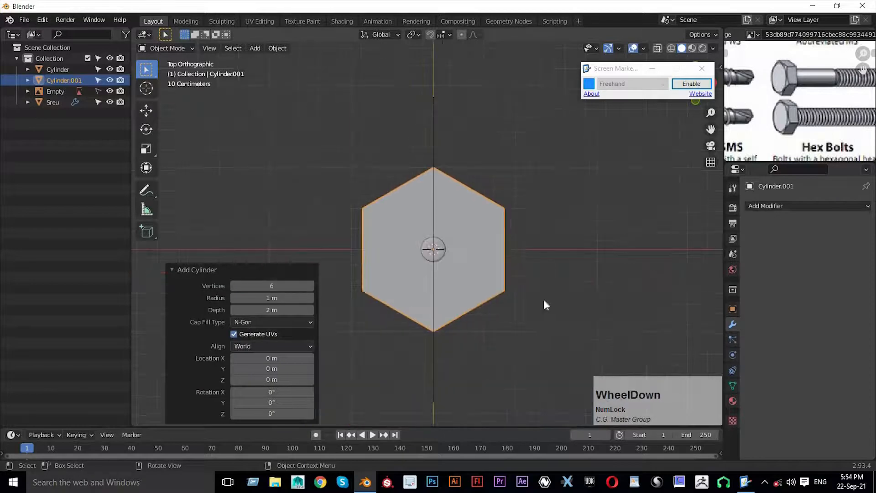
Scale the hexagonal prism uniformly to 0.180, and flatten it along Z to 0.392
{"action": "left_click", "coordinate": [483, 292]}
{"action": "key", "text": "s"}
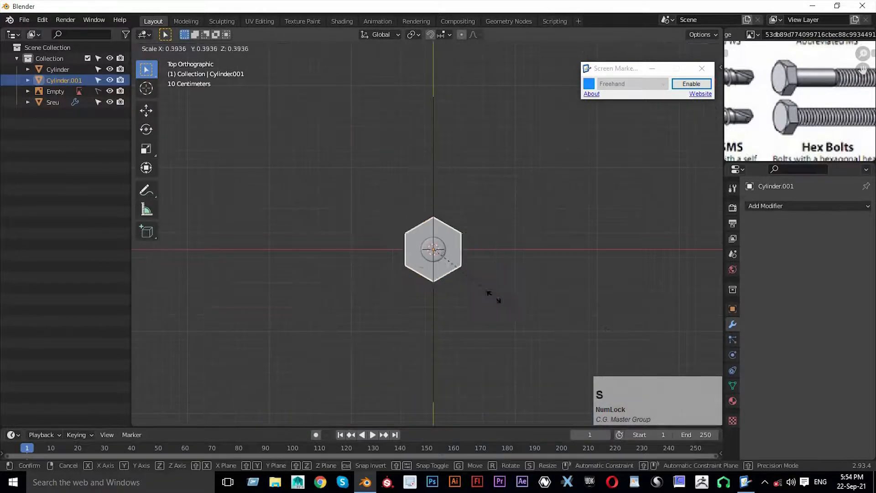
{"action": "left_click", "coordinate": [459, 273]}
{"action": "key", "text": "KP_1"}
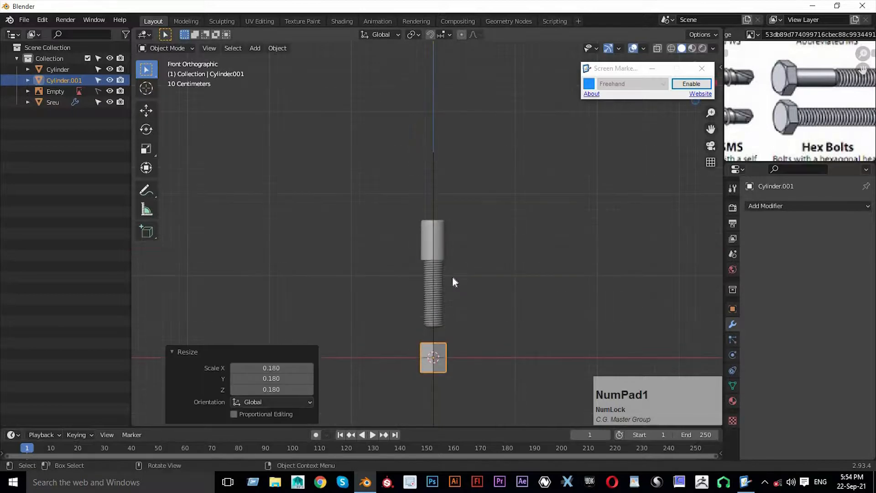
{"action": "key", "text": "s"}
{"action": "key", "text": "z"}
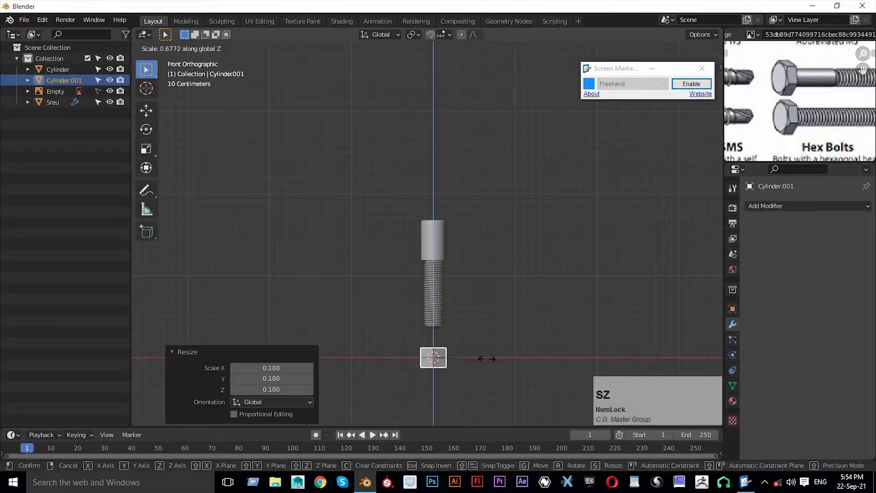
{"action": "left_click", "coordinate": [464, 359]}
Raise the hexagonal head about 1.67 m along Z onto the shank's upper end and scale it up to 1.559
{"action": "scroll", "coordinate": [301, 238], "scroll_direction": "up", "scroll_amount": 1}
{"action": "left_click", "coordinate": [146, 109]}
{"action": "left_click_drag", "start_coordinate": [437, 371], "coordinate": [412, 165]}
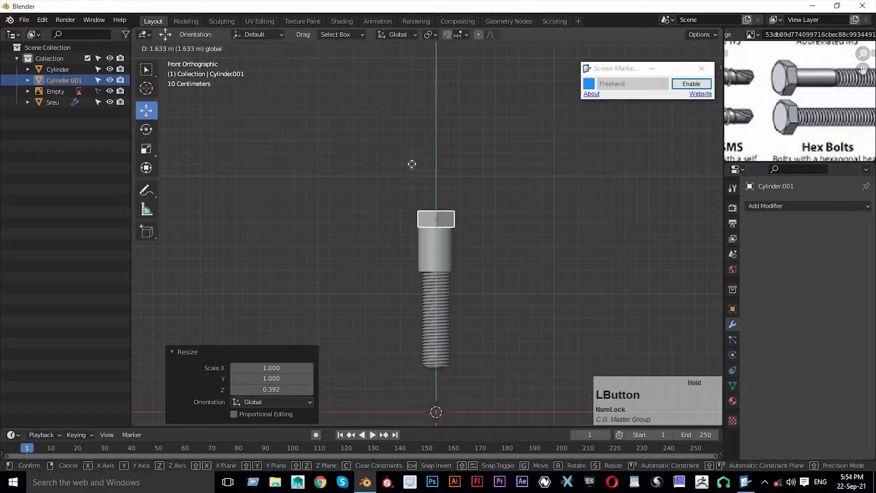
{"action": "left_click_drag", "start_coordinate": [420, 215], "coordinate": [420, 215]}
{"action": "key", "text": "s"}
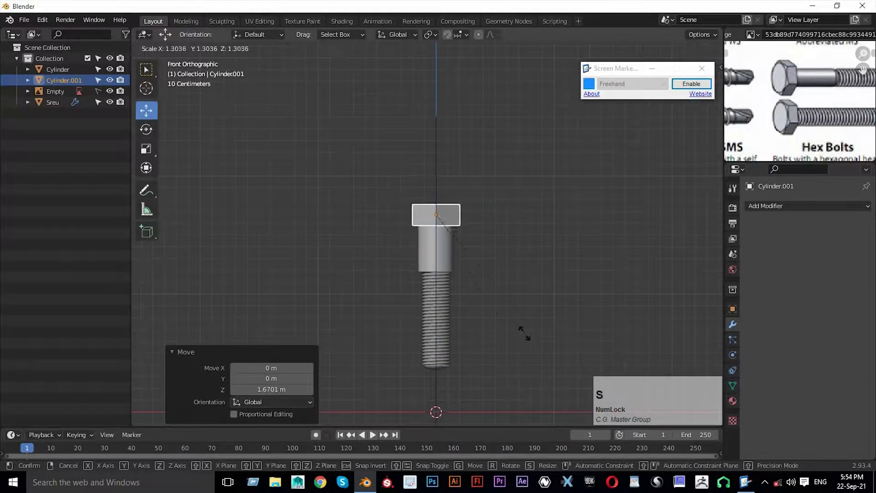
{"action": "left_click", "coordinate": [547, 344]}
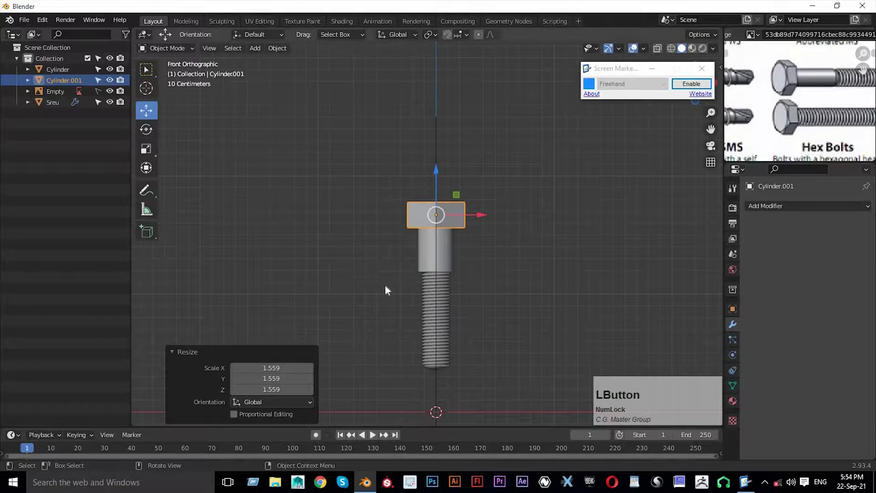
Bevel all edges of the hexagonal head with 2 segments and a width of about 0.0428 m
{"action": "scroll", "coordinate": [460, 244], "scroll_direction": "up", "scroll_amount": 5}
{"action": "middle_click_drag", "start_coordinate": [448, 282], "coordinate": [491, 224], "text": "shift"}
{"action": "left_click", "coordinate": [587, 262]}
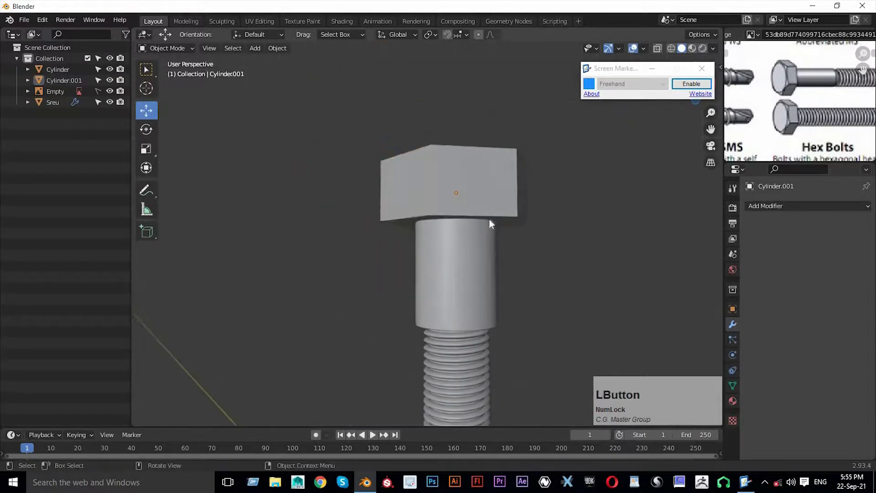
{"action": "left_click", "coordinate": [485, 212]}
{"action": "key", "text": "Tab"}
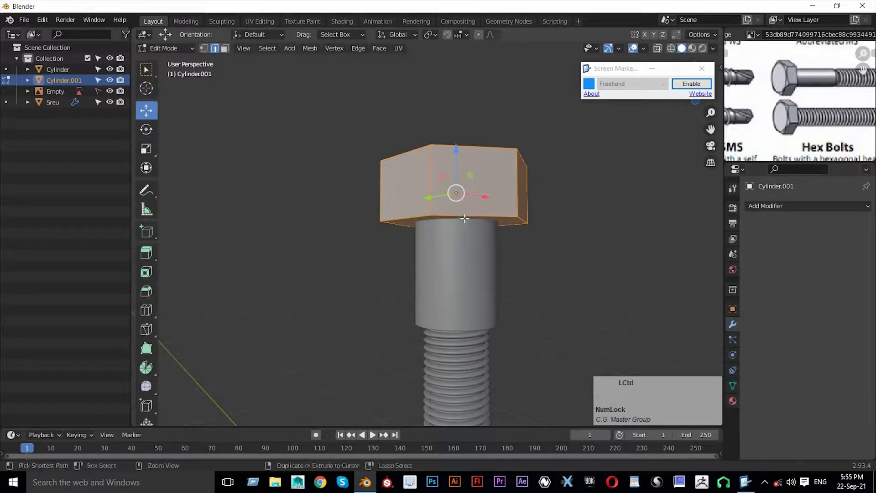
{"action": "key", "text": "ctrl+b"}
{"action": "scroll", "coordinate": [475, 219], "scroll_direction": "up", "scroll_amount": 1}
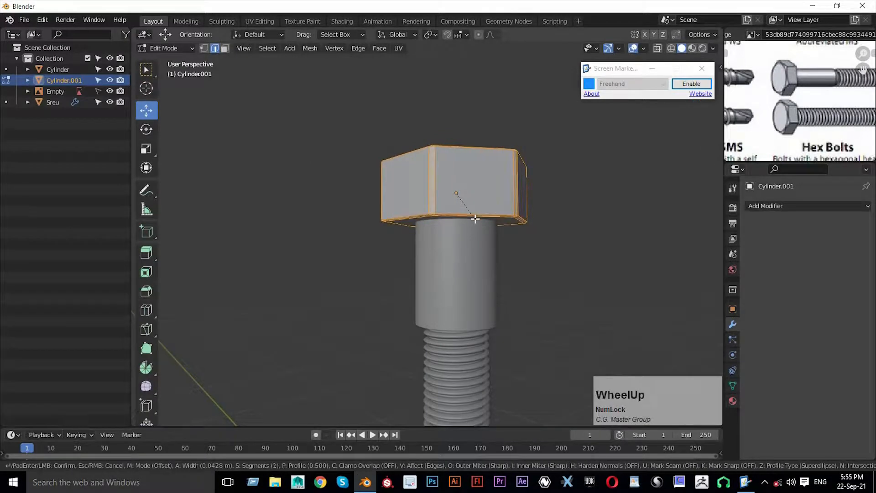
{"action": "left_click", "coordinate": [536, 248]}
{"action": "middle_click_drag", "start_coordinate": [552, 220], "coordinate": [549, 223]}
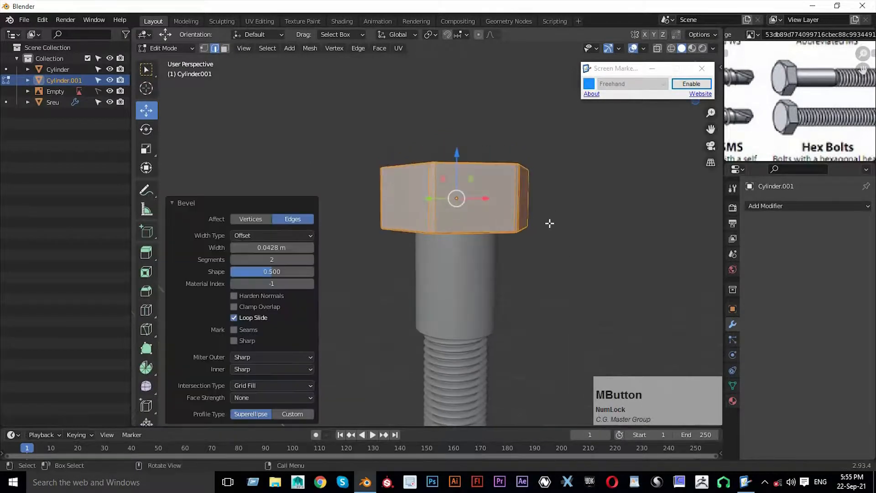
{"action": "key", "text": "1"}
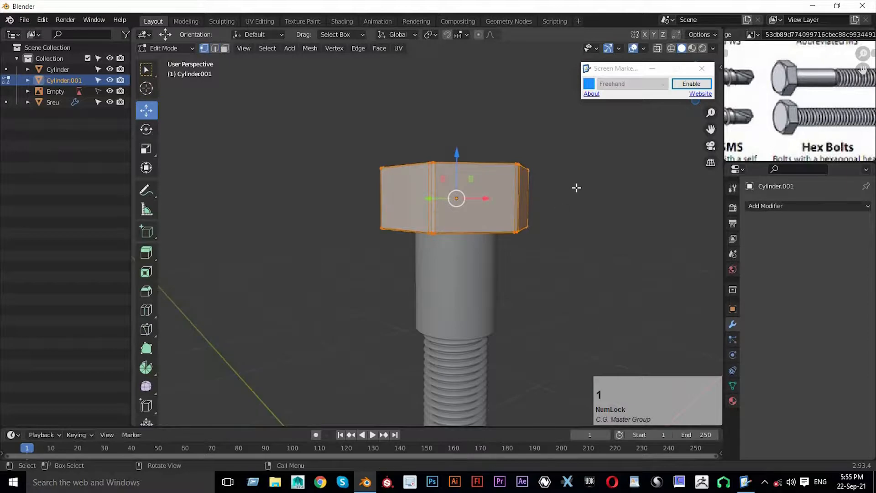
{"action": "left_click", "coordinate": [570, 208]}
{"action": "key", "text": "Tab"}
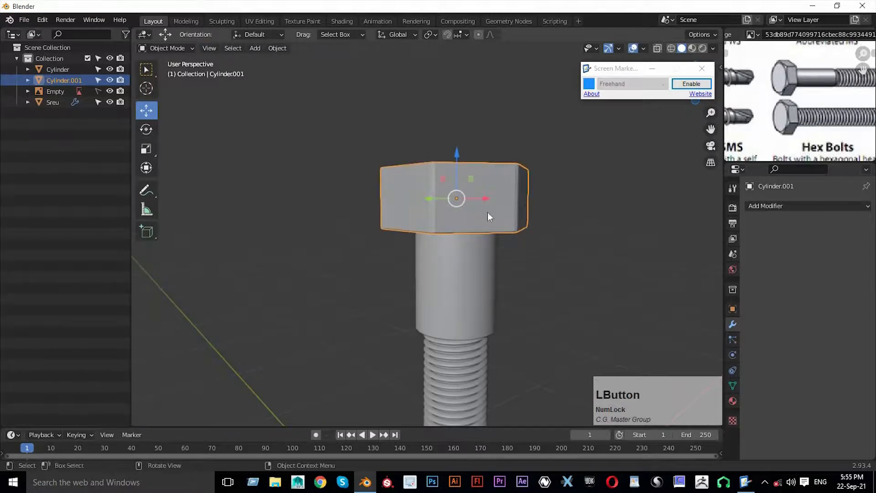
Add a level 1 Subdivision Surface modifier to the head and compare its shape with the reference bolt head
{"action": "key", "text": "ctrl"}
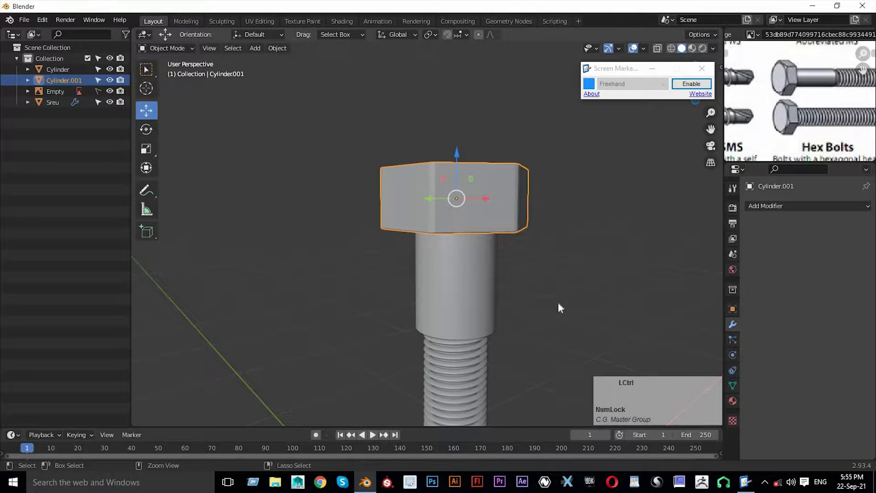
{"action": "key", "text": "ctrl+1"}
{"action": "left_click", "coordinate": [516, 201]}
{"action": "middle_click_drag", "start_coordinate": [515, 201], "coordinate": [646, 191]}
{"action": "scroll", "coordinate": [645, 191], "scroll_direction": "up", "scroll_amount": 1}
{"action": "scroll", "coordinate": [313, 261], "scroll_direction": "up", "scroll_amount": 2}
{"action": "middle_click_drag", "start_coordinate": [313, 261], "coordinate": [336, 256]}
{"action": "scroll", "coordinate": [777, 76], "scroll_direction": "up", "scroll_amount": 4}
{"action": "middle_click_drag", "start_coordinate": [780, 73], "coordinate": [807, 60]}
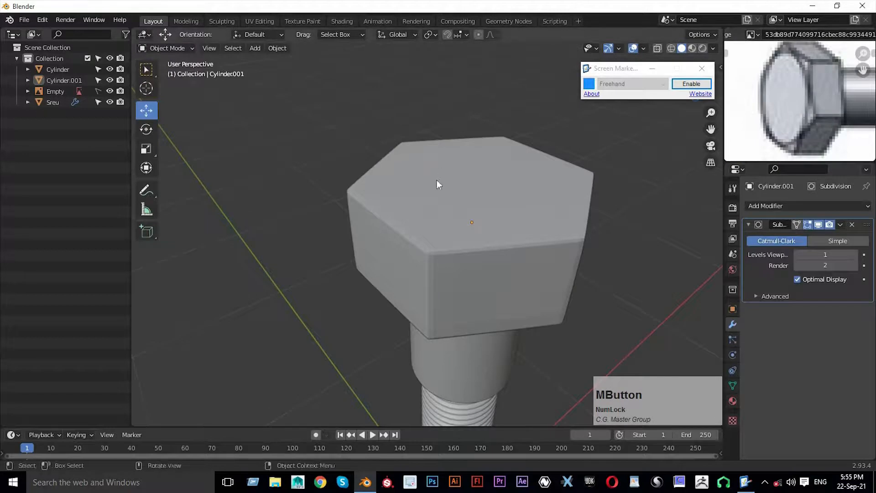
Extrude the head's top face, scale it inward and raise it about 0.021 m along Z
{"action": "scroll", "coordinate": [449, 201], "scroll_direction": "down", "scroll_amount": 3}
{"action": "key", "text": "Tab"}
{"action": "key", "text": "3"}
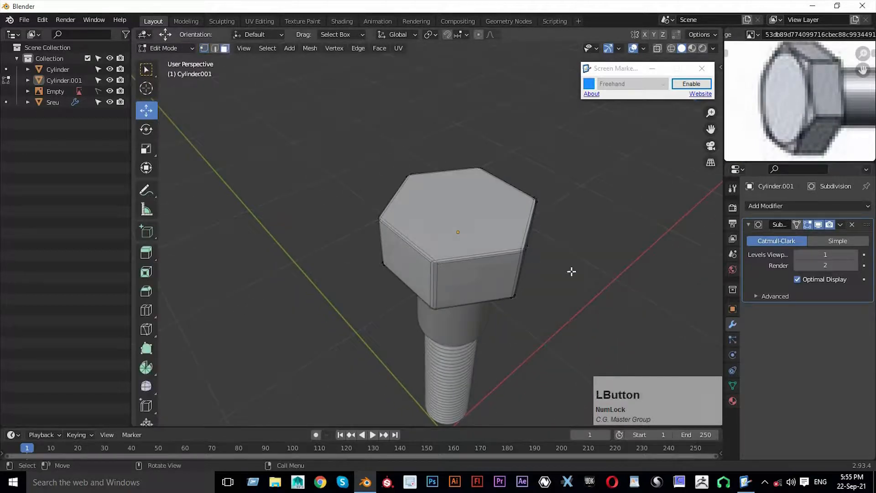
{"action": "left_click", "coordinate": [534, 256]}
{"action": "key", "text": "e"}
{"action": "left_click", "coordinate": [614, 284]}
{"action": "key", "text": "s"}
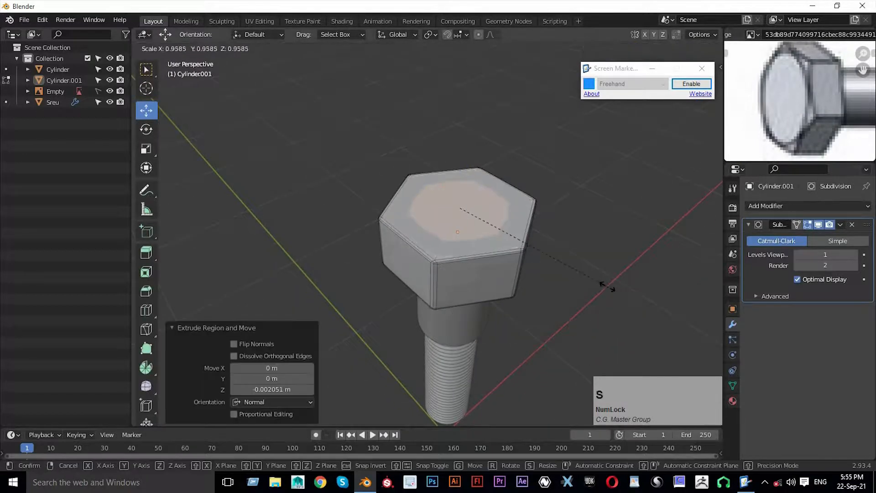
{"action": "left_click", "coordinate": [443, 237]}
{"action": "left_click_drag", "start_coordinate": [460, 164], "coordinate": [461, 160]}
{"action": "middle_click_drag", "start_coordinate": [461, 160], "coordinate": [456, 178]}
{"action": "scroll", "coordinate": [463, 176], "scroll_direction": "up", "scroll_amount": 2}
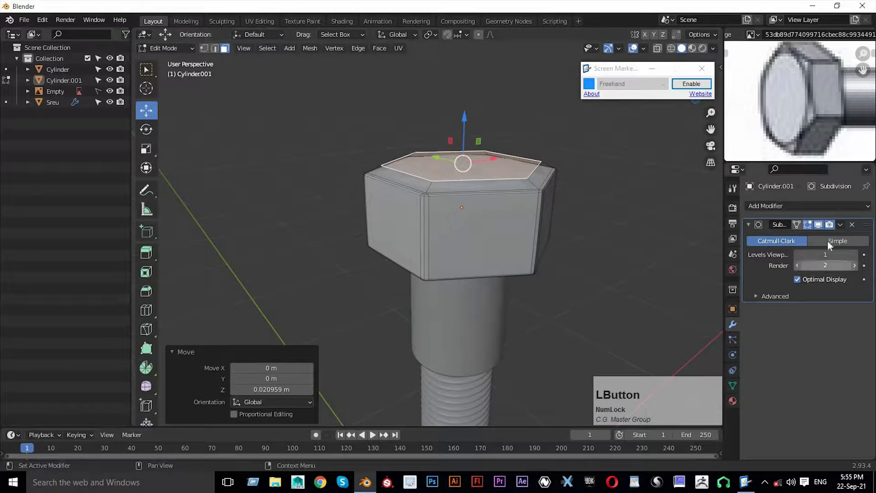
Show the subdivision result on the edit cage, and extrude the head's top face again, scaling it further inward
{"action": "left_click", "coordinate": [797, 224]}
{"action": "middle_click_drag", "start_coordinate": [558, 242], "coordinate": [565, 278]}
{"action": "key", "text": "e"}
{"action": "left_click", "coordinate": [594, 302]}
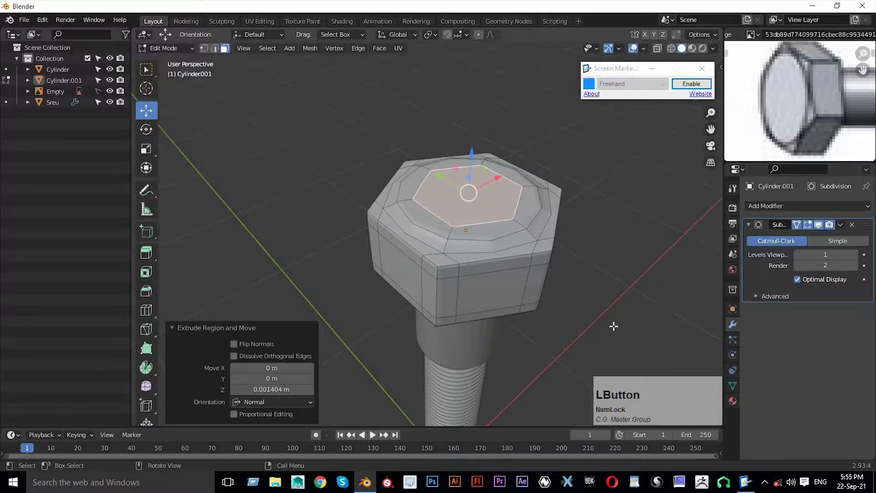
{"action": "key", "text": "s"}
{"action": "left_click", "coordinate": [575, 306]}
{"action": "key", "text": "Tab"}
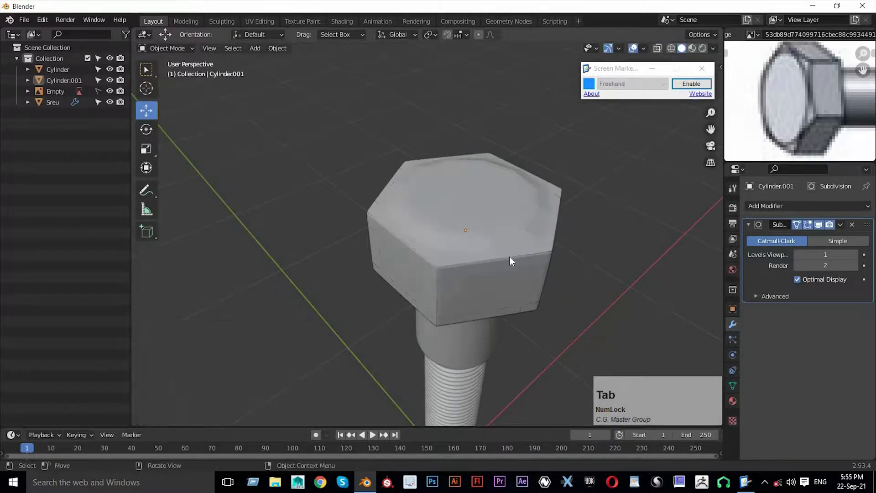
Shade the bolt head smooth
{"action": "left_click", "coordinate": [509, 256]}
{"action": "right_click", "coordinate": [508, 256]}
{"action": "left_click", "coordinate": [484, 255]}
Examine the bolt's head, shank and thread from several angles and compare them with the hex bolts in the reference image
{"action": "middle_click_drag", "start_coordinate": [492, 247], "coordinate": [392, 168]}
{"action": "scroll", "coordinate": [393, 183], "scroll_direction": "down", "scroll_amount": 5}
{"action": "middle_click_drag", "start_coordinate": [404, 224], "coordinate": [420, 193]}
{"action": "left_click", "coordinate": [413, 256]}
{"action": "left_click", "coordinate": [434, 201], "text": "shift"}
{"action": "scroll", "coordinate": [475, 235], "scroll_direction": "down", "scroll_amount": 2}
{"action": "middle_click_drag", "start_coordinate": [490, 242], "coordinate": [527, 282]}
{"action": "left_click", "coordinate": [481, 262]}
{"action": "scroll", "coordinate": [827, 112], "scroll_direction": "down", "scroll_amount": 4}
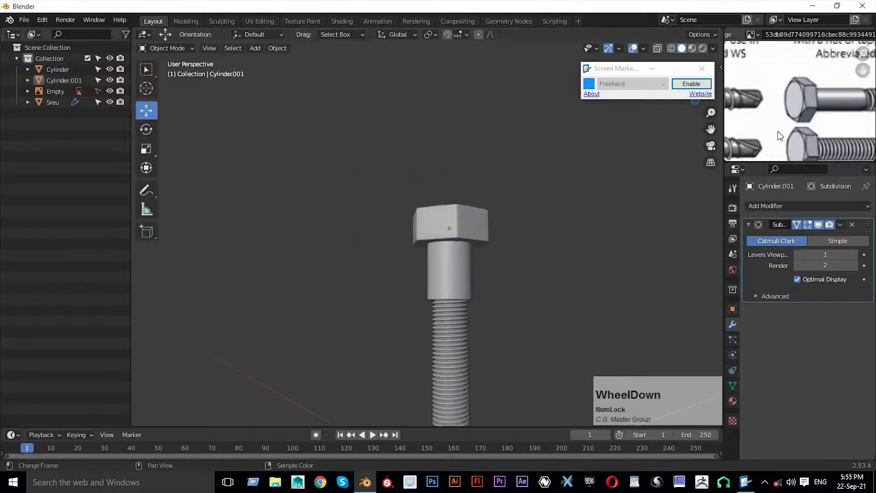
{"action": "scroll", "coordinate": [457, 245], "scroll_direction": "up", "scroll_amount": 2}
{"action": "scroll", "coordinate": [442, 219], "scroll_direction": "down", "scroll_amount": 3}
{"action": "scroll", "coordinate": [427, 228], "scroll_direction": "up", "scroll_amount": 5}
{"action": "middle_click_drag", "start_coordinate": [421, 261], "coordinate": [490, 214], "text": "shift"}
{"action": "left_click_drag", "start_coordinate": [524, 193], "coordinate": [203, 363]}
{"action": "middle_click_drag", "start_coordinate": [456, 237], "coordinate": [382, 258]}
{"action": "left_click", "coordinate": [415, 252]}
{"action": "left_click", "coordinate": [382, 256]}
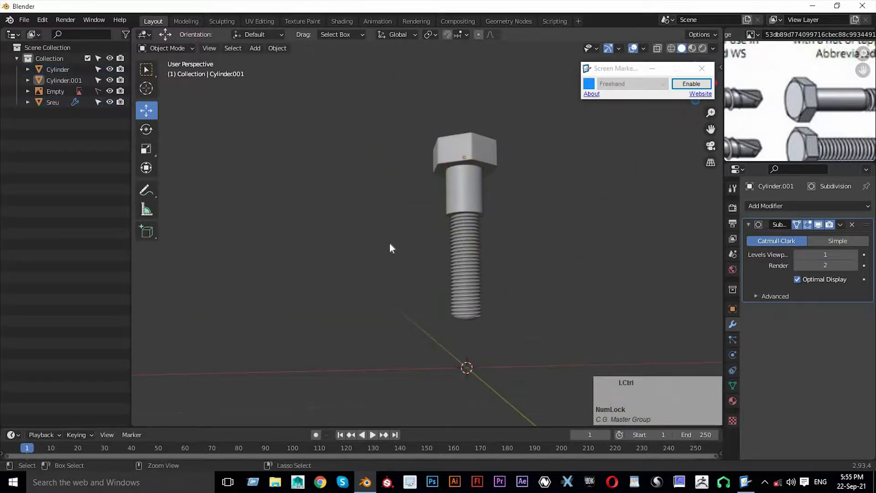
Select the shaft and head together and inspect the assembled bolt from the side and above
{"action": "left_click", "coordinate": [462, 202]}
{"action": "middle_click_drag", "start_coordinate": [468, 248], "coordinate": [464, 261]}
{"action": "scroll", "coordinate": [460, 265], "scroll_direction": "up", "scroll_amount": 2}
{"action": "left_click", "coordinate": [409, 217]}
{"action": "left_click", "coordinate": [477, 189]}
{"action": "left_click", "coordinate": [504, 108]}
{"action": "left_click", "coordinate": [494, 116]}
{"action": "left_click", "coordinate": [494, 117], "text": "shift"}
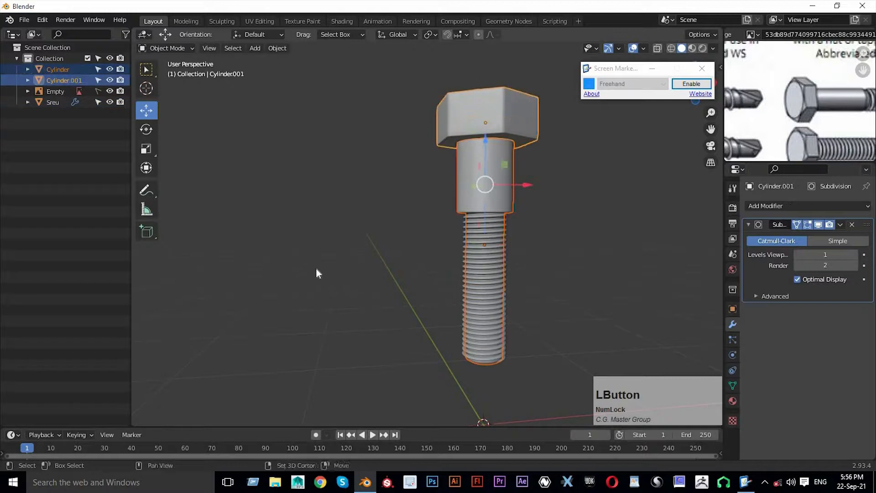
{"action": "middle_click_drag", "start_coordinate": [546, 212], "coordinate": [524, 211]}
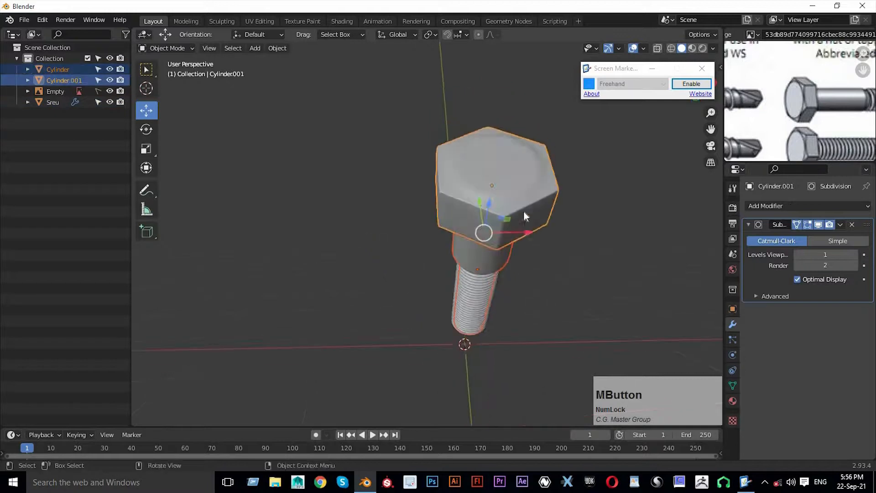
{"action": "left_click", "coordinate": [529, 218]}
{"action": "left_click", "coordinate": [543, 279]}
Duplicate the bolt head in place and move the copy down the Z axis to the thread's lower end
{"action": "left_click", "coordinate": [538, 228]}
{"action": "middle_click_drag", "start_coordinate": [538, 249], "coordinate": [535, 217]}
{"action": "key", "text": "shift+d"}
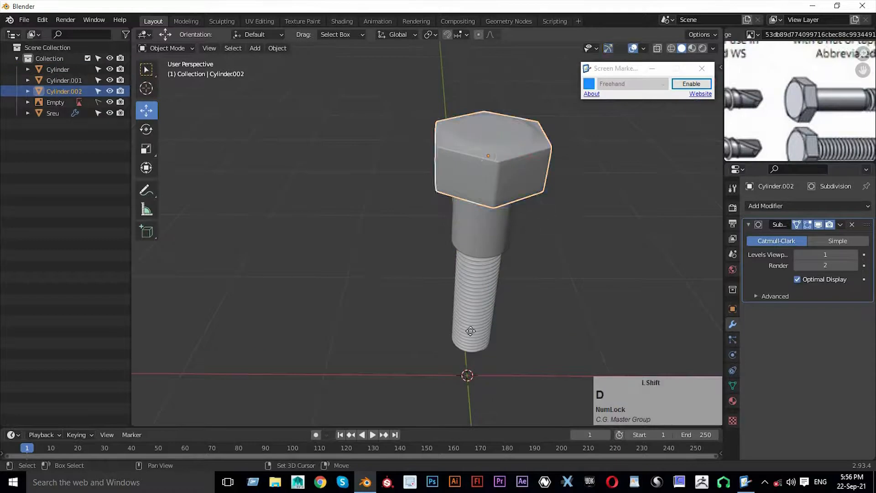
{"action": "right_click", "coordinate": [448, 341]}
{"action": "left_click_drag", "start_coordinate": [490, 117], "coordinate": [479, 314]}
Add one centred horizontal loop cut around the sides of the copied hexagon
{"action": "middle_click_drag", "start_coordinate": [468, 226], "coordinate": [459, 333]}
{"action": "key", "text": "Tab"}
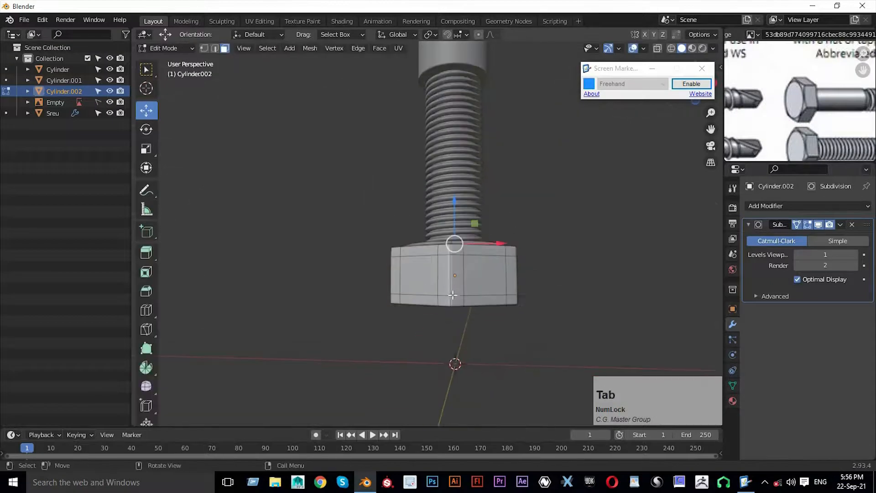
{"action": "key", "text": "ctrl+r"}
{"action": "left_click", "coordinate": [453, 287]}
{"action": "right_click", "coordinate": [508, 297]}
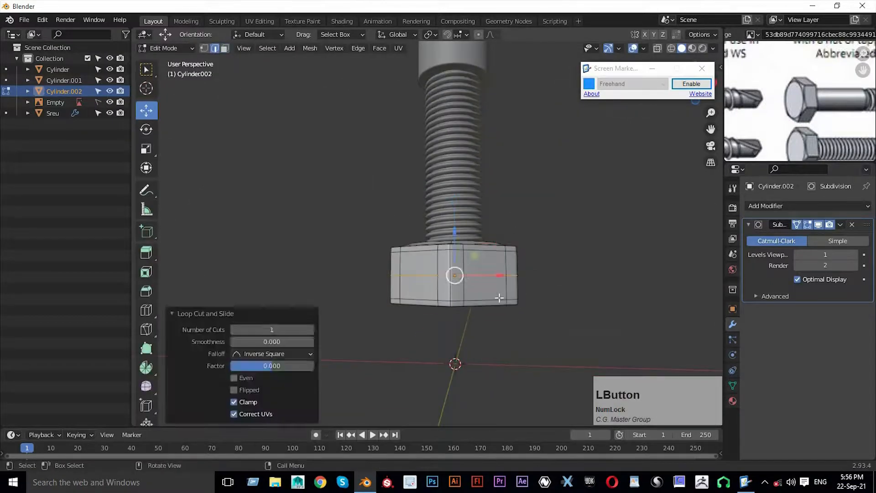
Delete the faces of the copied hexagon's lower half, below the middle loop, using wireframe front view
{"action": "key", "text": "KP_1"}
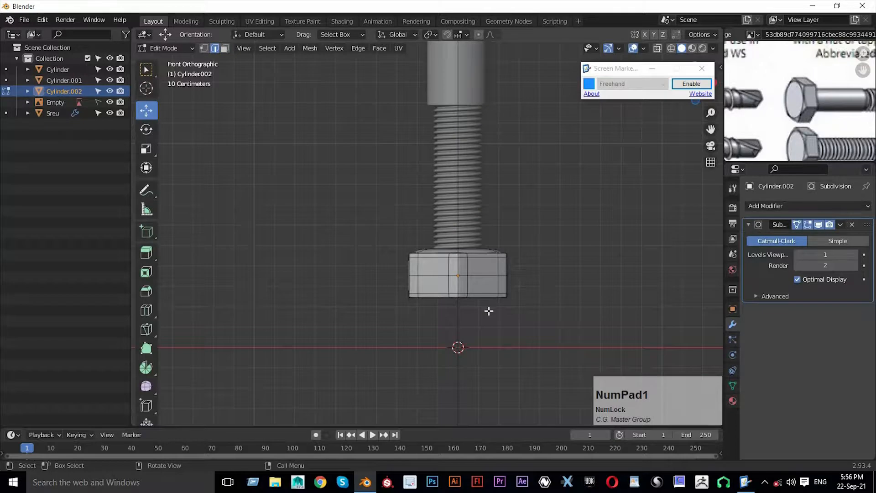
{"action": "key", "text": "Tab"}
{"action": "key", "text": "Tab"}
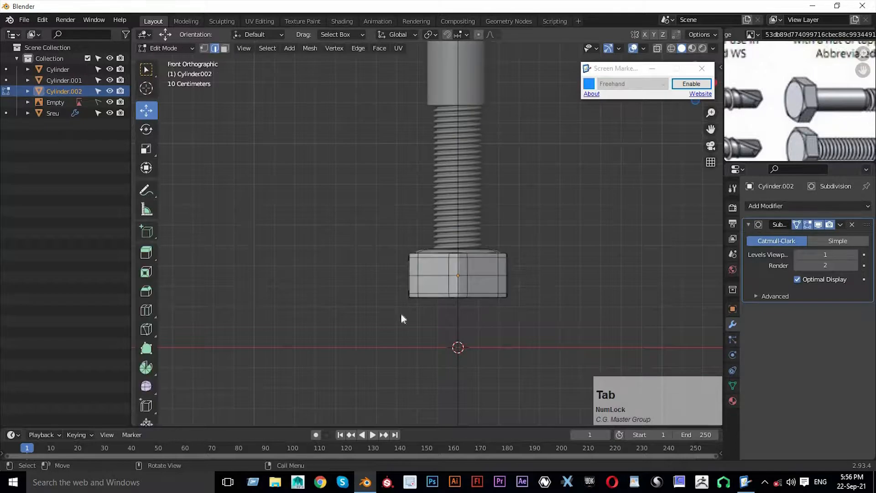
{"action": "key", "text": "z"}
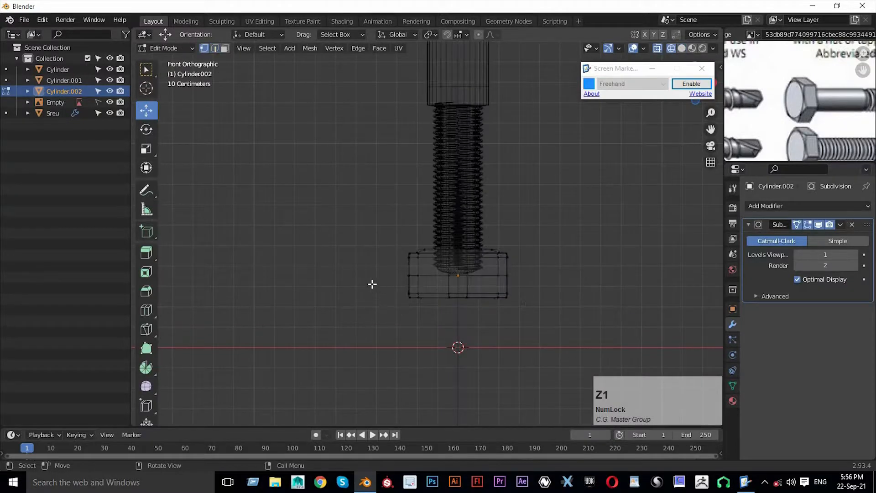
{"action": "left_click_drag", "start_coordinate": [382, 278], "coordinate": [657, 353]}
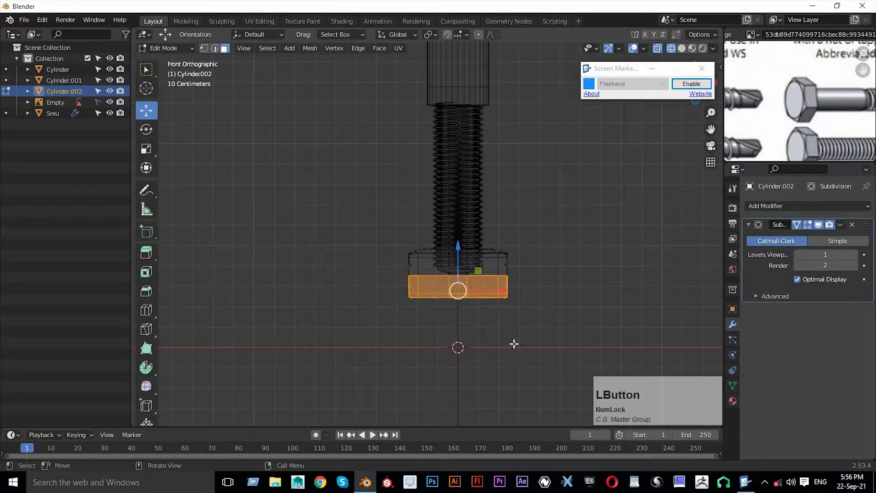
{"action": "key", "text": "Delete"}
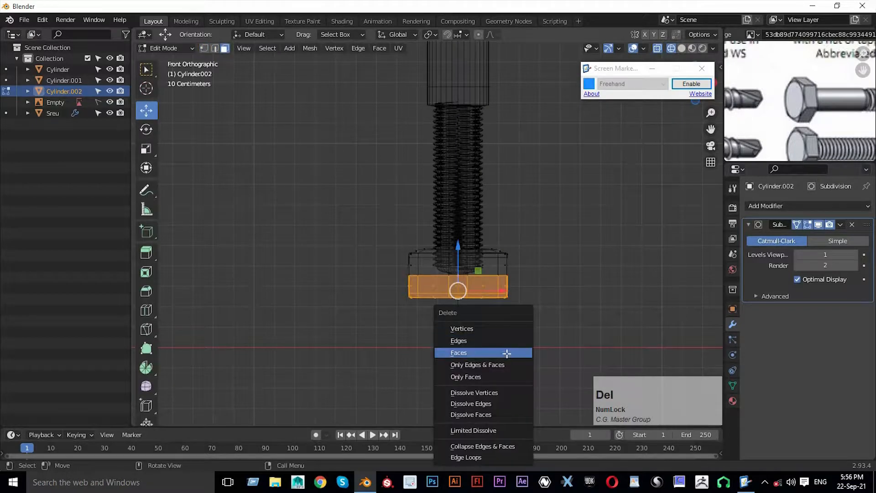
{"action": "left_click", "coordinate": [506, 352]}
{"action": "key", "text": "Tab"}
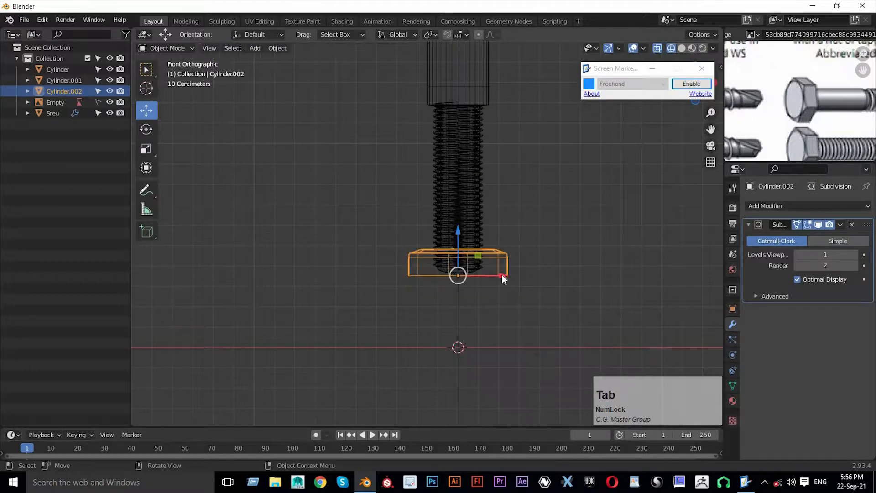
Add a Mirror modifier to the halved hexagon and mirror it along the Z axis only
{"action": "left_click", "coordinate": [799, 206]}
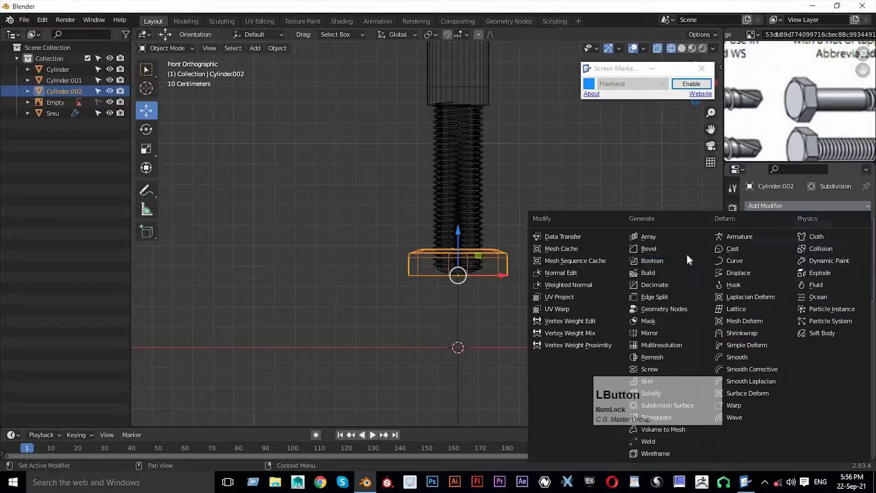
{"action": "left_click", "coordinate": [657, 333]}
{"action": "left_click", "coordinate": [846, 327]}
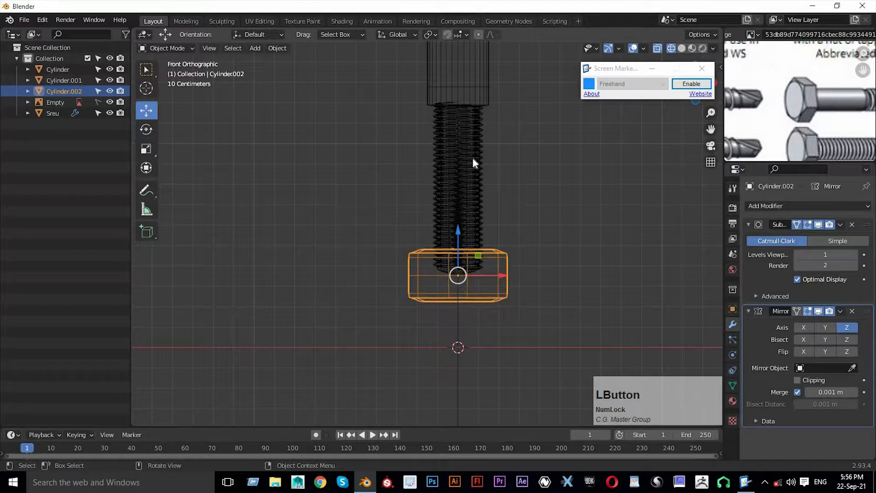
{"action": "scroll", "coordinate": [491, 224], "scroll_direction": "up", "scroll_amount": 1}
{"action": "key", "text": "z"}
{"action": "mouse_move", "coordinate": [527, 240]}
{"action": "middle_mouse_down"}
{"action": "mouse_move", "coordinate": [516, 296]}
{"action": "mouse_move", "coordinate": [515, 286]}
{"action": "middle_mouse_up"}
{"action": "scroll", "coordinate": [506, 281], "scroll_direction": "up", "scroll_amount": 3}
Delete the central faces of the nut's top around the thread to open its hole
{"action": "key", "text": "Tab"}
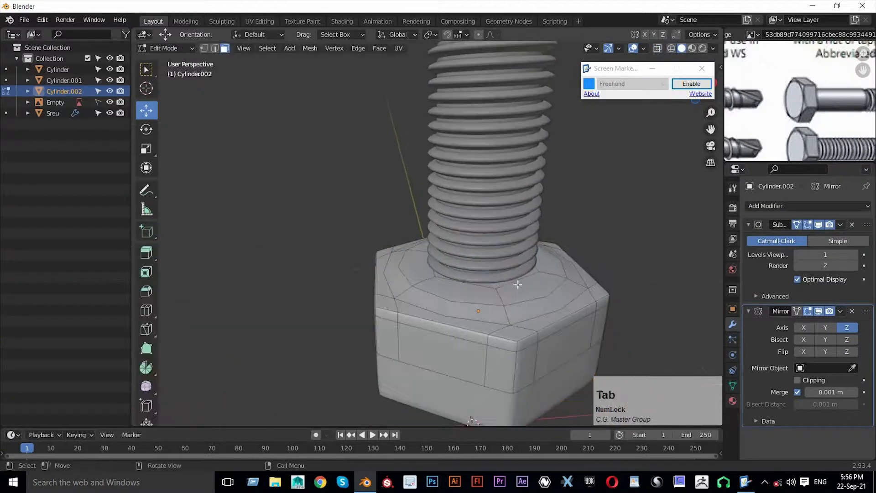
{"action": "left_click", "coordinate": [509, 287], "text": "alt"}
{"action": "key", "text": "Delete"}
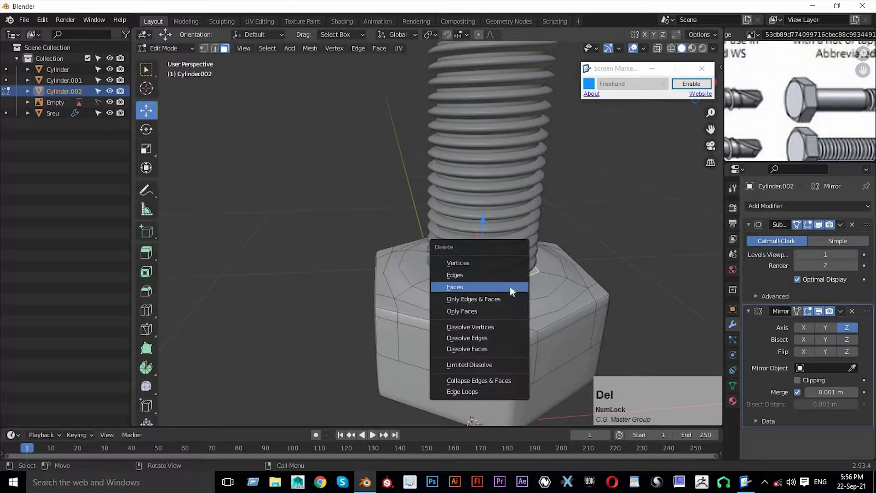
{"action": "left_click", "coordinate": [511, 286]}
{"action": "middle_click_drag", "start_coordinate": [498, 302], "coordinate": [511, 274]}
{"action": "key", "text": "2"}
{"action": "left_click", "coordinate": [514, 249]}
{"action": "key", "text": "Tab"}
Select the thread and examine how it fits the nut's hole in top view and wireframe
{"action": "left_click", "coordinate": [514, 274]}
{"action": "middle_click_drag", "start_coordinate": [515, 286], "coordinate": [508, 249]}
{"action": "middle_click_drag", "start_coordinate": [464, 229], "coordinate": [508, 230]}
{"action": "scroll", "coordinate": [522, 247], "scroll_direction": "up", "scroll_amount": 3}
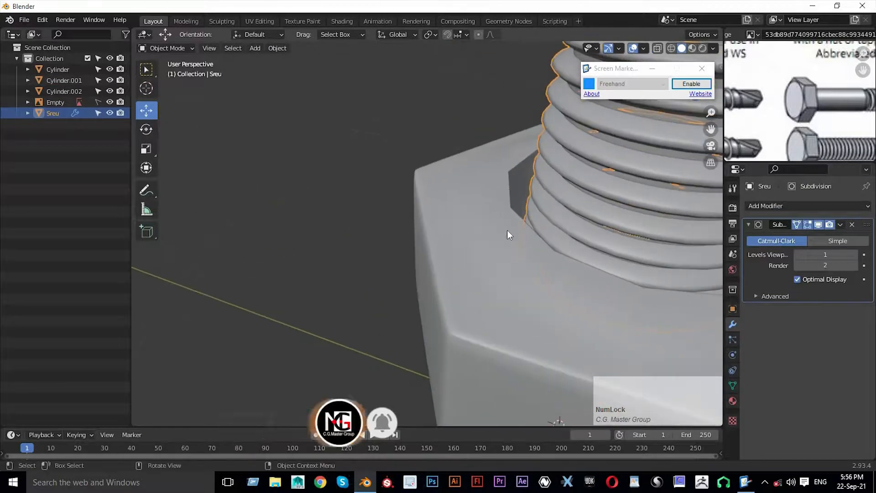
{"action": "key", "text": "KP_7"}
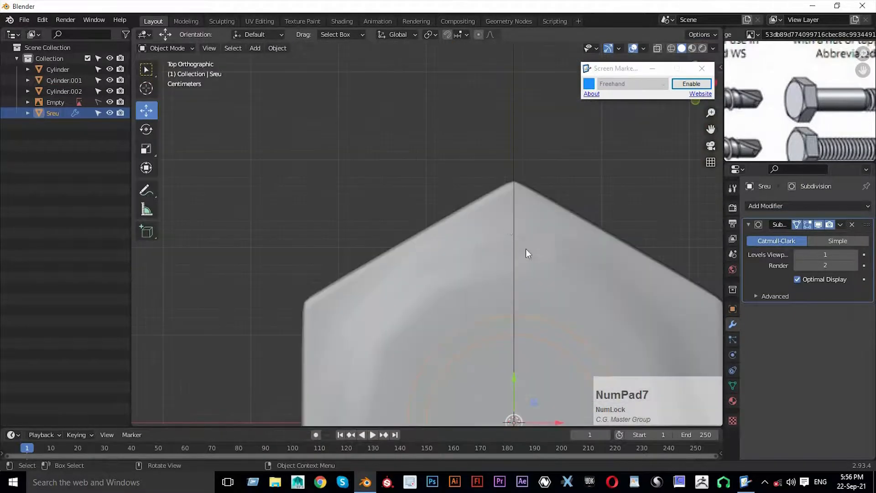
{"action": "scroll", "coordinate": [520, 283], "scroll_direction": "down", "scroll_amount": 3}
{"action": "middle_click_drag", "start_coordinate": [500, 205], "coordinate": [474, 121], "text": "shift"}
{"action": "scroll", "coordinate": [510, 250], "scroll_direction": "up", "scroll_amount": 2}
{"action": "key", "text": "z"}
{"action": "left_click", "coordinate": [401, 264]}
{"action": "scroll", "coordinate": [462, 262], "scroll_direction": "up", "scroll_amount": 1}
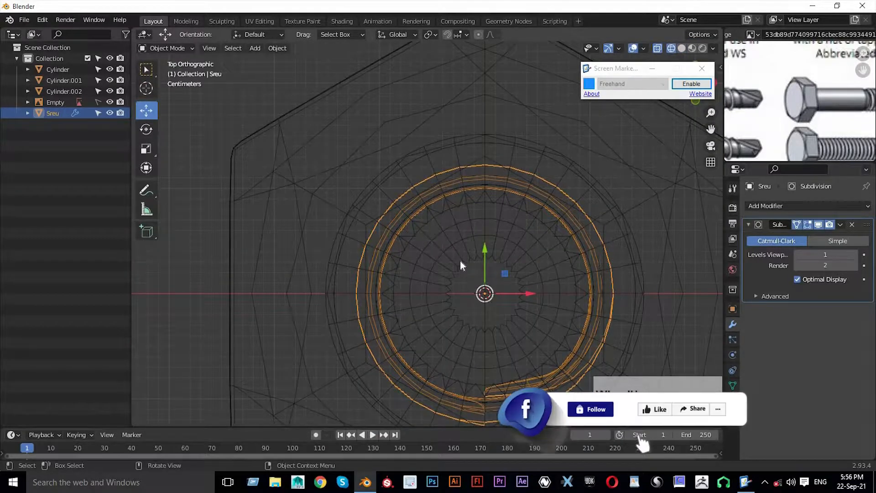
{"action": "key", "text": "Tab"}
{"action": "scroll", "coordinate": [535, 333], "scroll_direction": "up", "scroll_amount": 1}
{"action": "middle_click_drag", "start_coordinate": [518, 290], "coordinate": [493, 248], "text": "shift"}
{"action": "key", "text": "Tab"}
{"action": "key", "text": "Tab"}
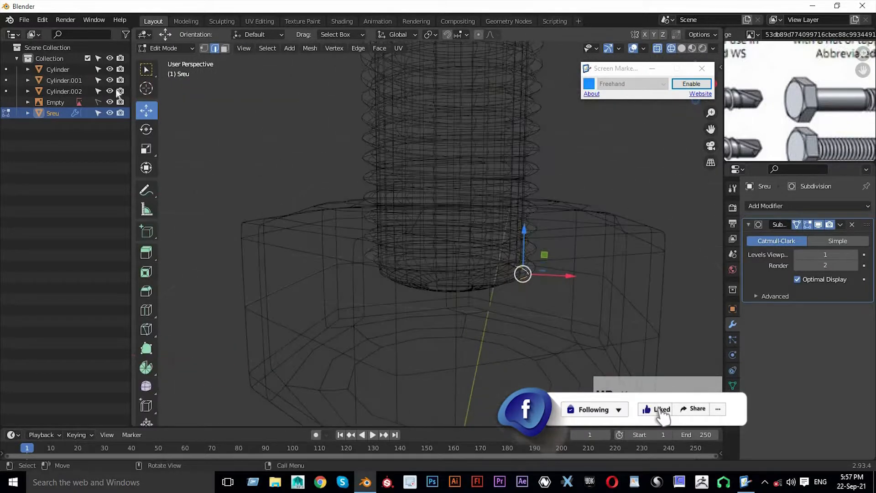
Hide the reference image and the nut, and switch the view back to solid shading
{"action": "left_click", "coordinate": [109, 102]}
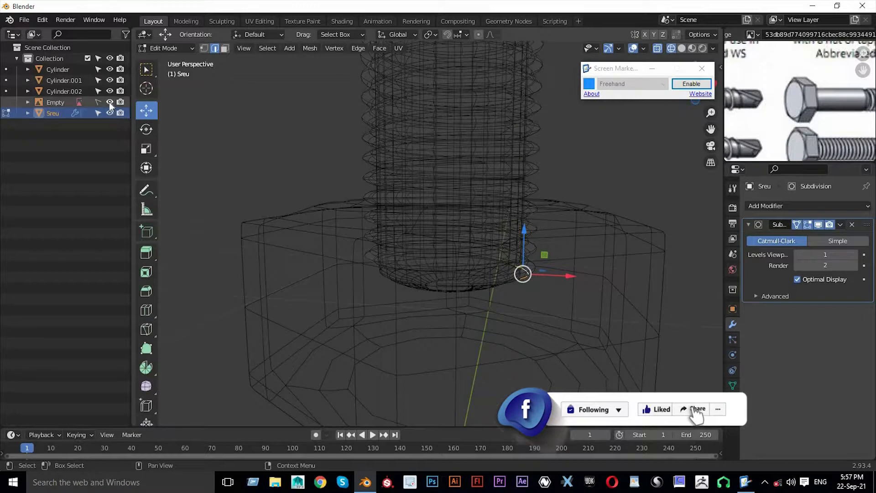
{"action": "left_click", "coordinate": [110, 113]}
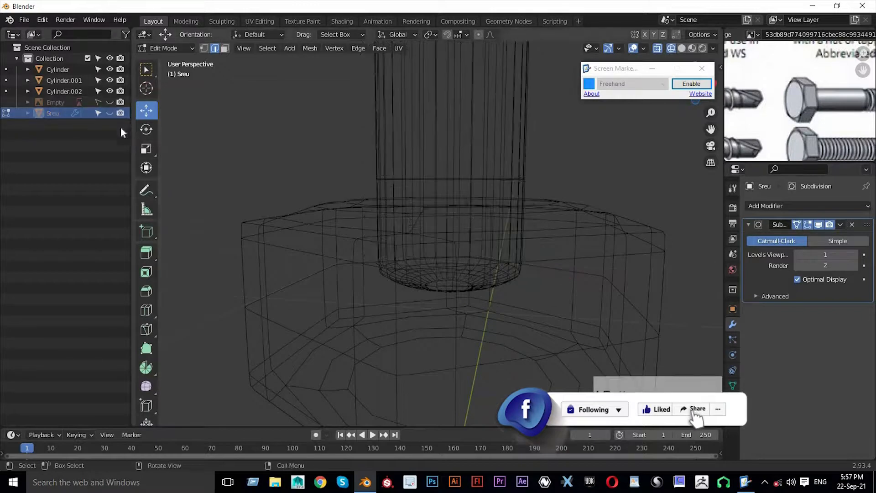
{"action": "left_click", "coordinate": [109, 113]}
{"action": "left_click", "coordinate": [108, 92]}
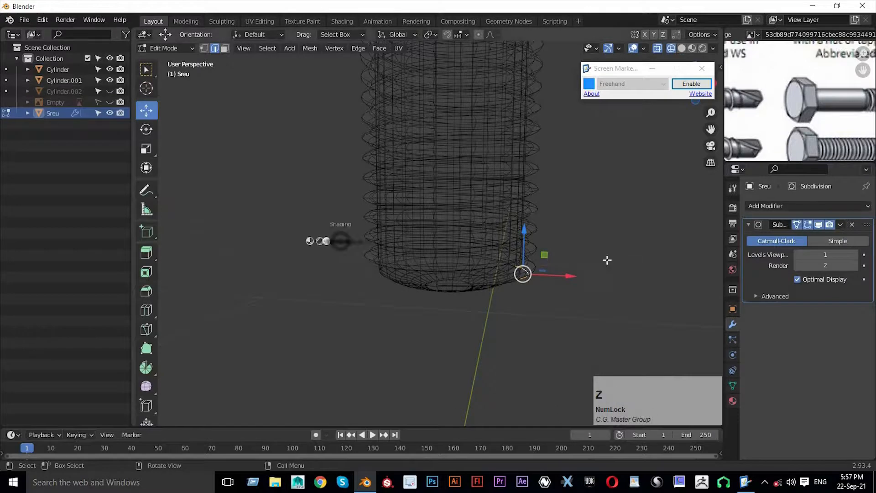
{"action": "key", "text": "shift+z"}
Duplicate a cross-section edge profile at the thread's lower end in place and separate it into its own object
{"action": "scroll", "coordinate": [509, 301], "scroll_direction": "up", "scroll_amount": 4}
{"action": "middle_click_drag", "start_coordinate": [510, 302], "coordinate": [513, 300]}
{"action": "scroll", "coordinate": [433, 288], "scroll_direction": "down", "scroll_amount": 3}
{"action": "middle_click_drag", "start_coordinate": [446, 297], "coordinate": [544, 264]}
{"action": "left_click", "coordinate": [541, 258]}
{"action": "key", "text": "KP_1"}
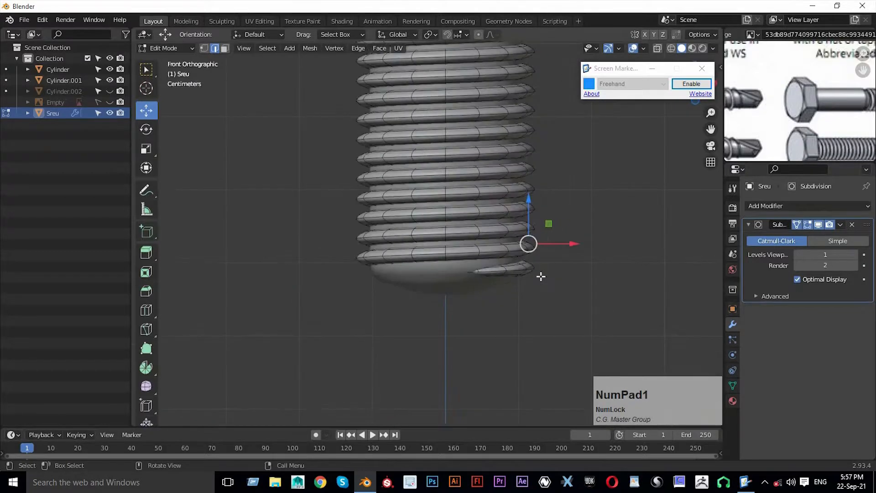
{"action": "scroll", "coordinate": [541, 276], "scroll_direction": "up", "scroll_amount": 3}
{"action": "middle_click_drag", "start_coordinate": [540, 276], "coordinate": [494, 283]}
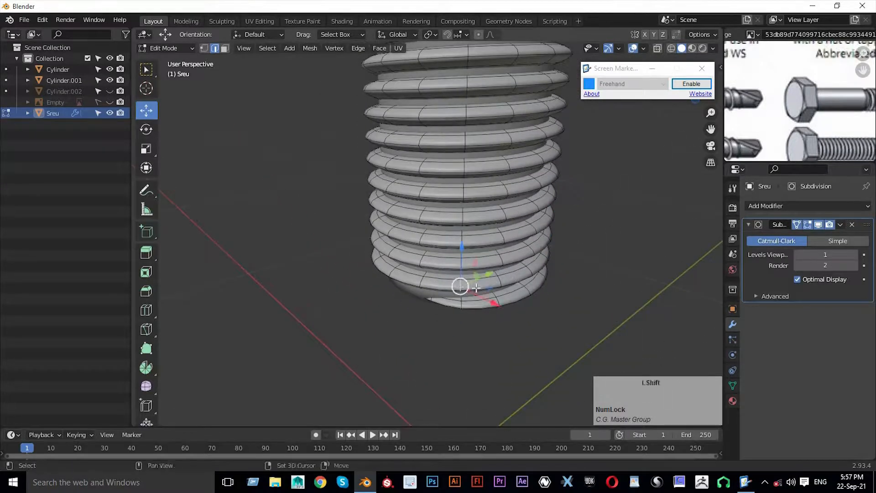
{"action": "key", "text": "shift+d"}
{"action": "right_click", "coordinate": [490, 302]}
{"action": "key", "text": "p"}
{"action": "left_click", "coordinate": [485, 299]}
{"action": "key", "text": "Tab"}
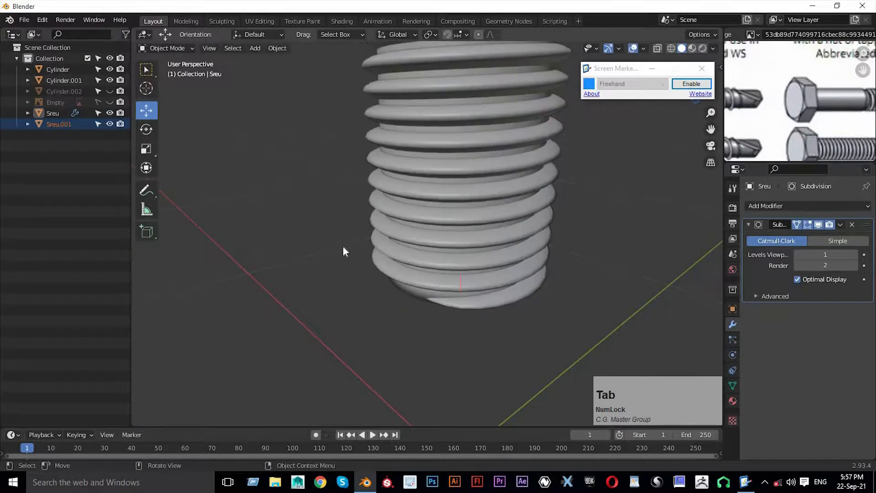
Unhide the nut and hide the separated profile, the thread and the shank to expose the nut's hole
{"action": "left_click", "coordinate": [110, 92]}
{"action": "scroll", "coordinate": [382, 272], "scroll_direction": "down", "scroll_amount": 3}
{"action": "middle_click_drag", "start_coordinate": [382, 272], "coordinate": [440, 224]}
{"action": "scroll", "coordinate": [429, 283], "scroll_direction": "up", "scroll_amount": 3}
{"action": "scroll", "coordinate": [440, 223], "scroll_direction": "down", "scroll_amount": 3}
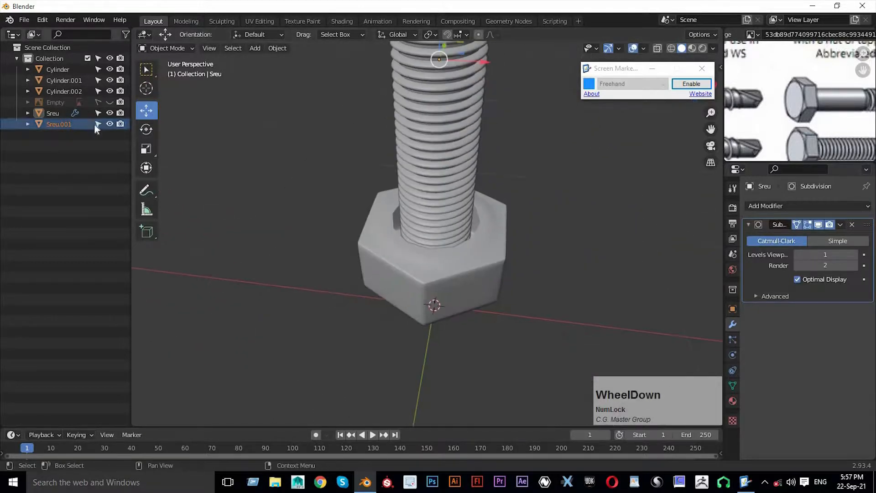
{"action": "left_click", "coordinate": [108, 125]}
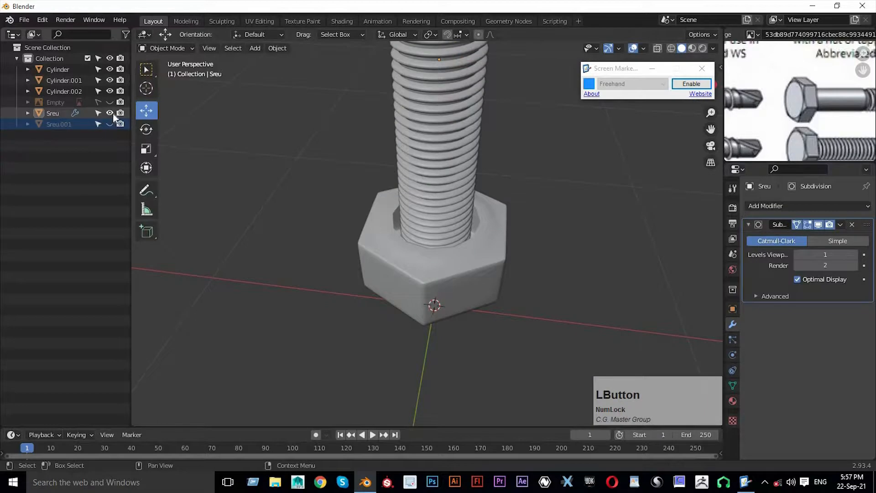
{"action": "left_click", "coordinate": [109, 113]}
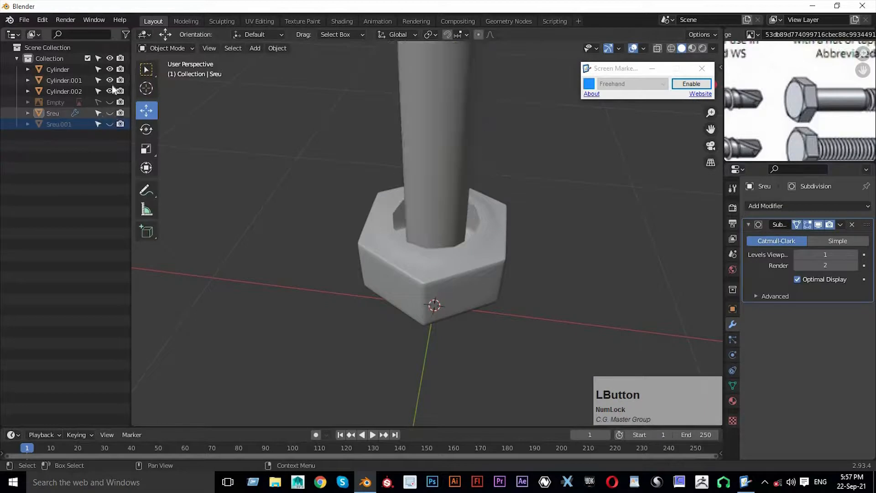
{"action": "left_click", "coordinate": [110, 69]}
{"action": "middle_click_drag", "start_coordinate": [319, 254], "coordinate": [452, 240]}
{"action": "scroll", "coordinate": [404, 275], "scroll_direction": "up", "scroll_amount": 4}
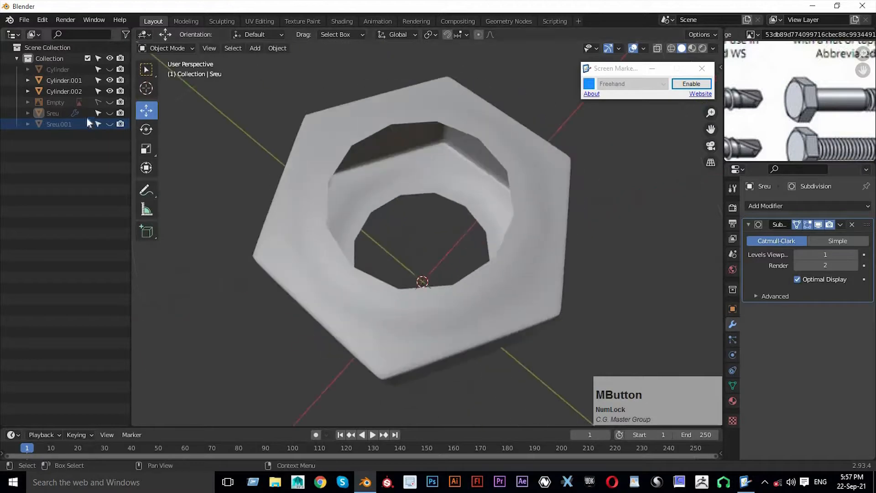
Unhide the separated thread profile and select it inside the nut
{"action": "left_click", "coordinate": [109, 113]}
{"action": "left_click", "coordinate": [109, 113]}
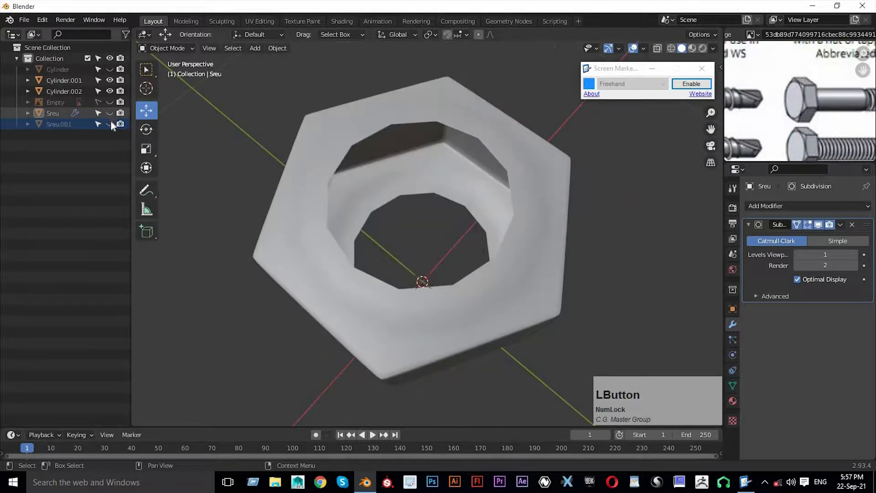
{"action": "left_click", "coordinate": [110, 123]}
{"action": "middle_click_drag", "start_coordinate": [382, 247], "coordinate": [467, 197]}
{"action": "left_click", "coordinate": [461, 201]}
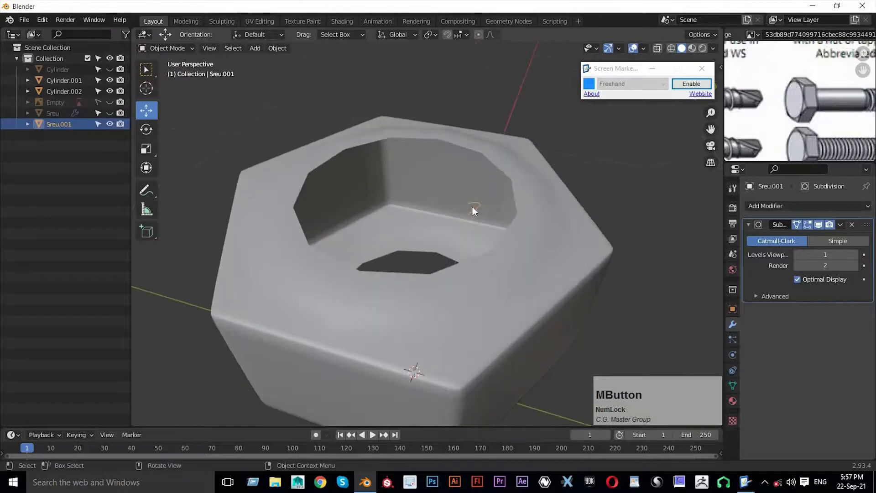
Hide the bolt head so the thread profile shows through the nut's hole in top view
{"action": "key", "text": "KP_7"}
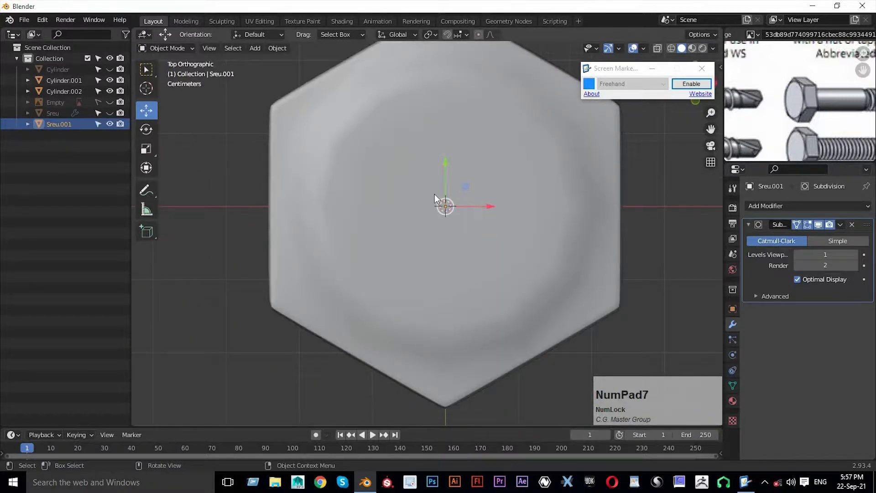
{"action": "key", "text": "z"}
{"action": "key", "text": "z"}
{"action": "middle_click_drag", "start_coordinate": [528, 224], "coordinate": [519, 182]}
{"action": "key", "text": "KP_7"}
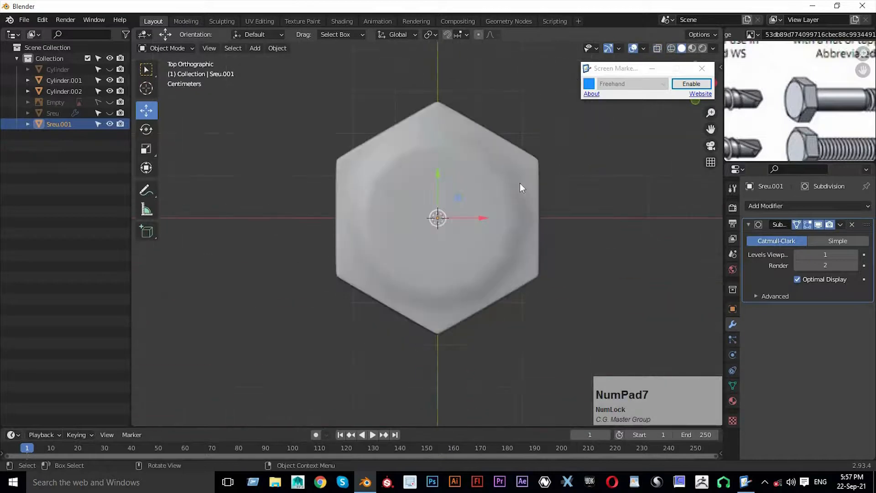
{"action": "key", "text": "Tab"}
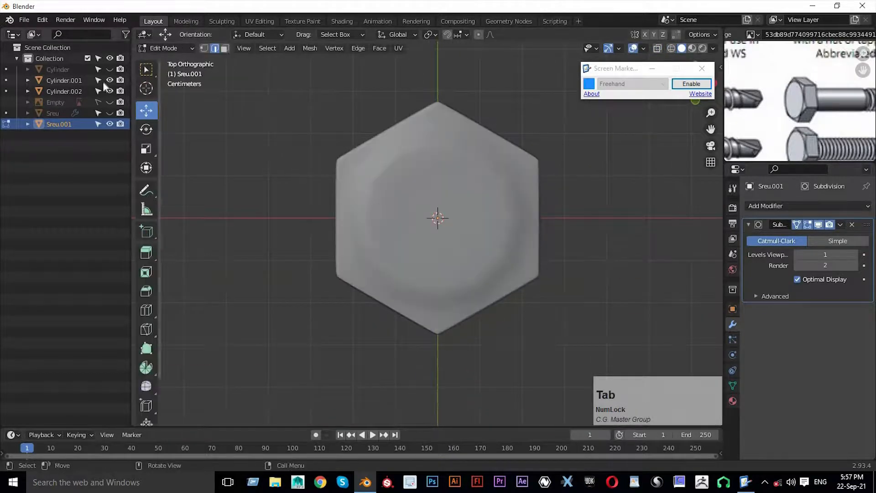
{"action": "left_click", "coordinate": [110, 91]}
{"action": "left_click", "coordinate": [110, 80]}
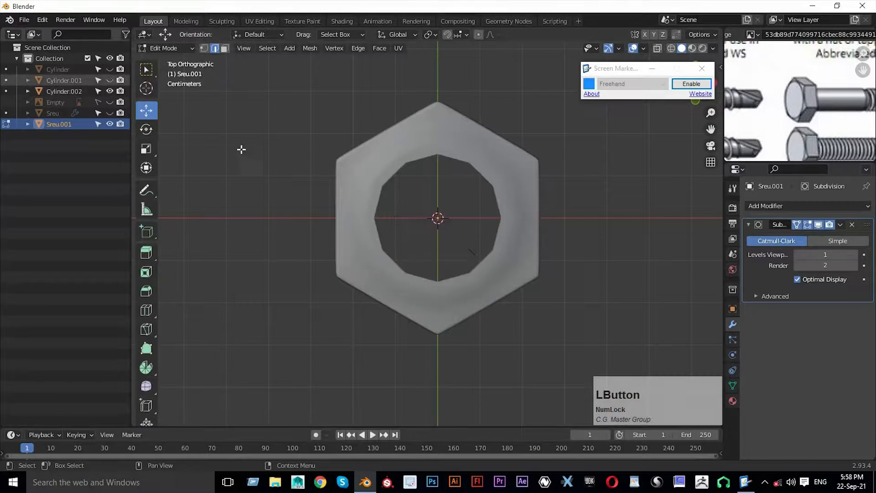
{"action": "scroll", "coordinate": [526, 309], "scroll_direction": "up", "scroll_amount": 2}
{"action": "key", "text": "Tab"}
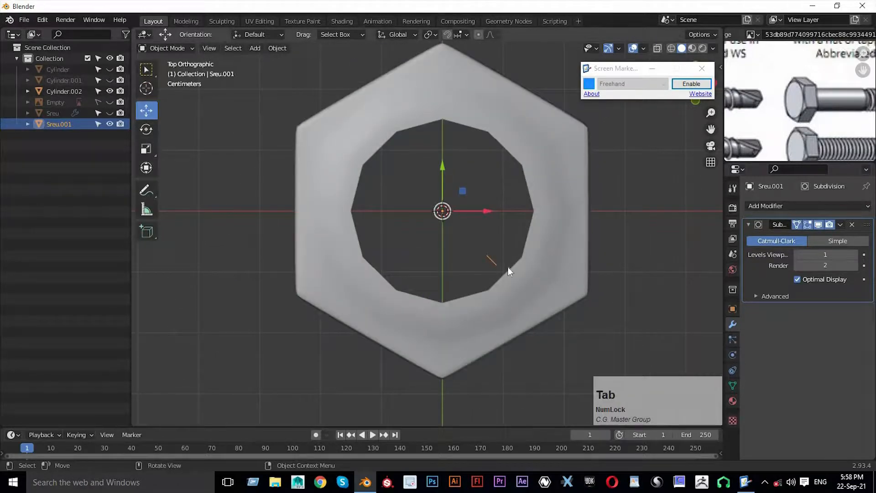
Rotate the thread profile by -44.8° in top view so it lies along the X axis
{"action": "key", "text": "r"}
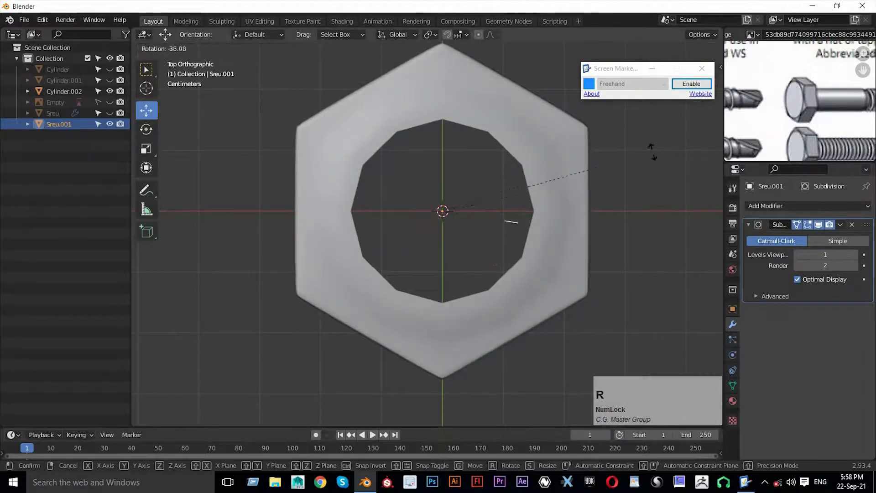
{"action": "left_click", "coordinate": [640, 124]}
{"action": "scroll", "coordinate": [566, 243], "scroll_direction": "up", "scroll_amount": 4}
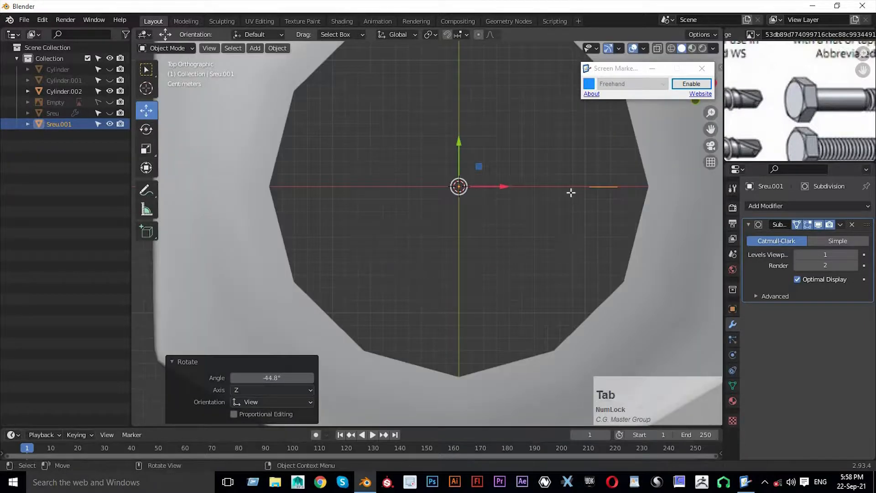
{"action": "key", "text": "Tab"}
{"action": "key", "text": "Tab"}
{"action": "key", "text": "Tab"}
{"action": "key", "text": "Tab"}
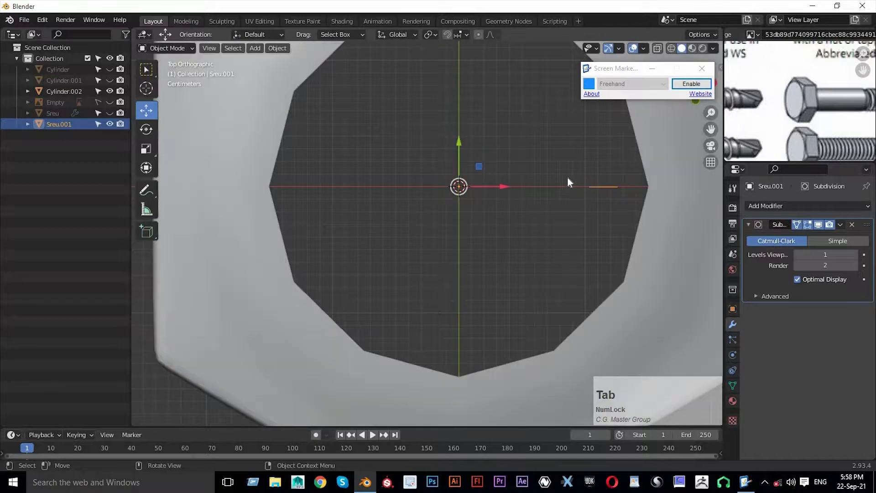
Select all vertices of the thread profile in Edit Mode and rotate them 180° about Z to face inward
{"action": "left_click_drag", "start_coordinate": [562, 159], "coordinate": [587, 186]}
{"action": "key", "text": "Tab"}
{"action": "left_click_drag", "start_coordinate": [558, 153], "coordinate": [636, 221]}
{"action": "scroll", "coordinate": [635, 225], "scroll_direction": "down", "scroll_amount": 1}
{"action": "scroll", "coordinate": [636, 227], "scroll_direction": "up", "scroll_amount": 1, "text": "shift"}
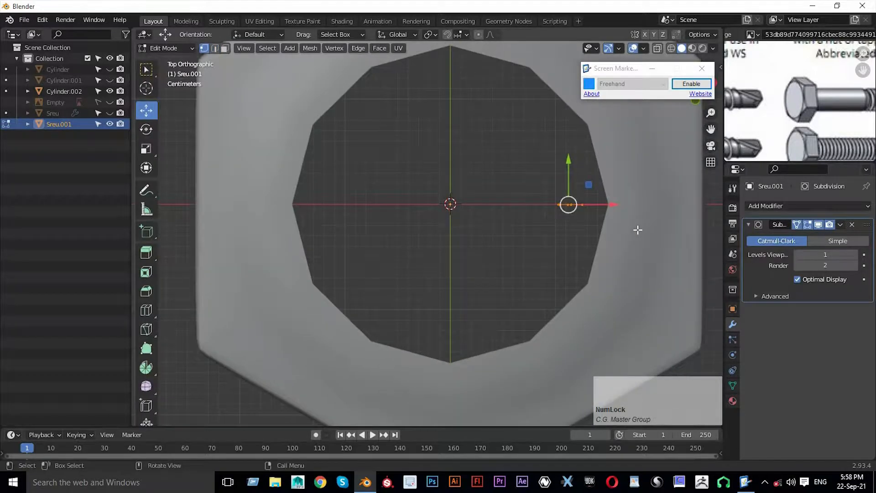
{"action": "key", "text": "r"}
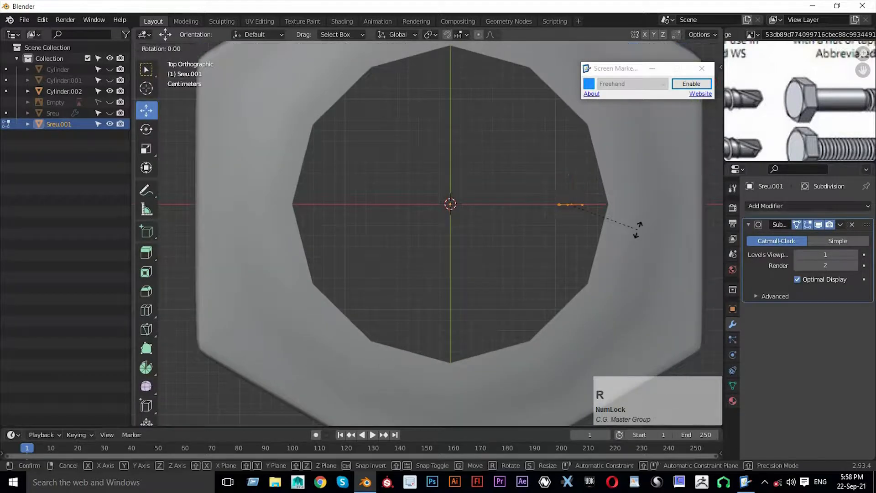
{"action": "key", "text": "z"}
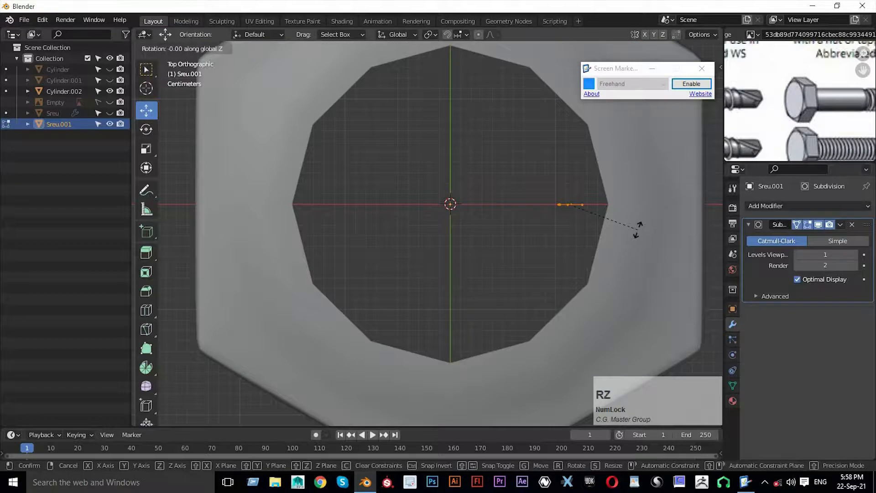
{"action": "key", "text": "KP_1"}
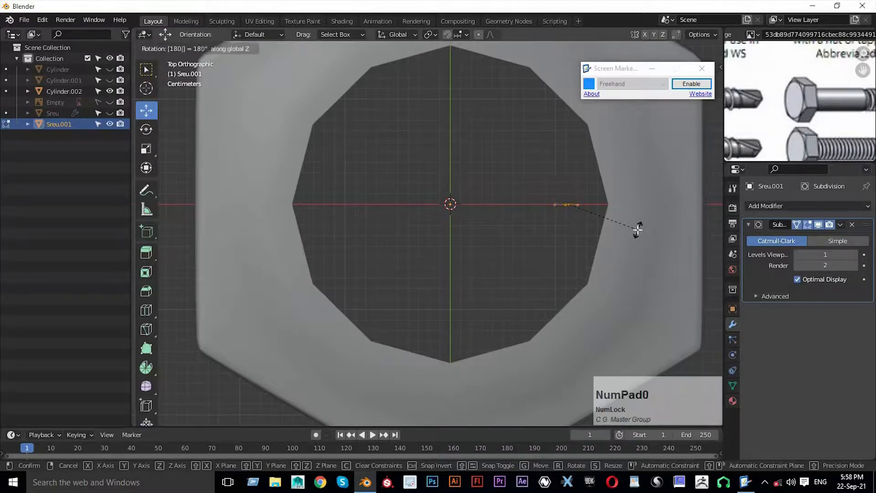
{"action": "key", "text": "KP_Enter"}
{"action": "middle_click_drag", "start_coordinate": [594, 261], "coordinate": [541, 236]}
{"action": "scroll", "coordinate": [566, 214], "scroll_direction": "up", "scroll_amount": 2}
{"action": "key", "text": "Tab"}
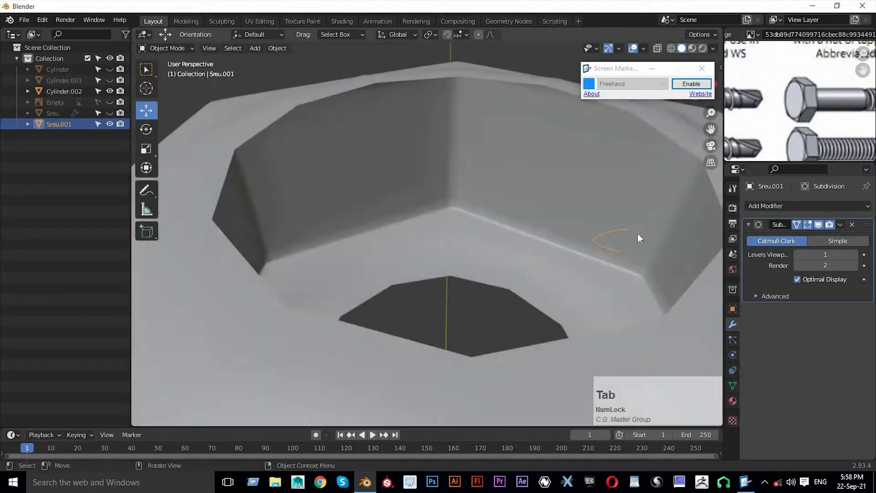
Add a Screw modifier to the reversed thread profile
{"action": "left_click", "coordinate": [798, 205]}
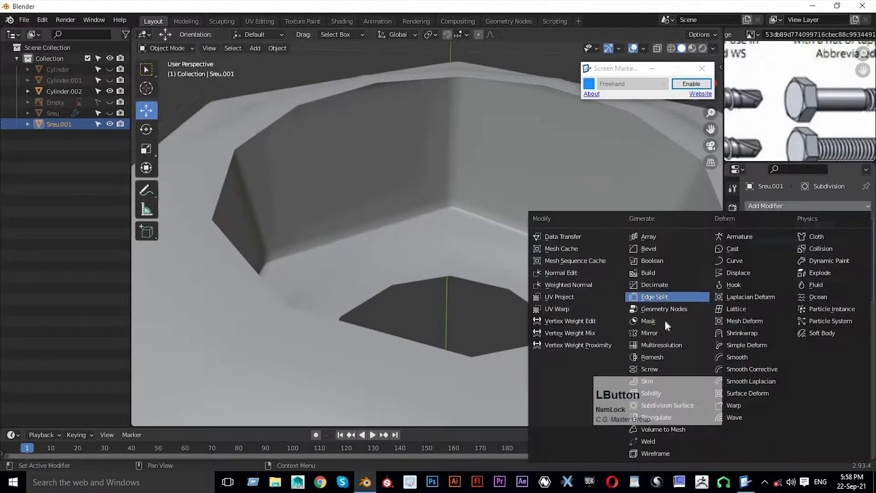
{"action": "left_click", "coordinate": [661, 370]}
{"action": "middle_click_drag", "start_coordinate": [509, 269], "coordinate": [438, 280]}
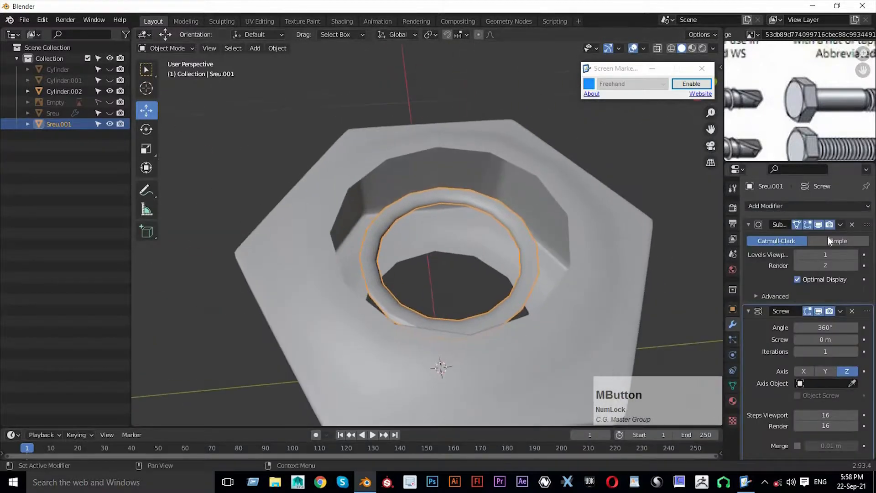
Remove the Subdivision modifier from the nut's thread profile and set its Screw modifier's Screw offset to 0.05 m
{"action": "left_click", "coordinate": [852, 224]}
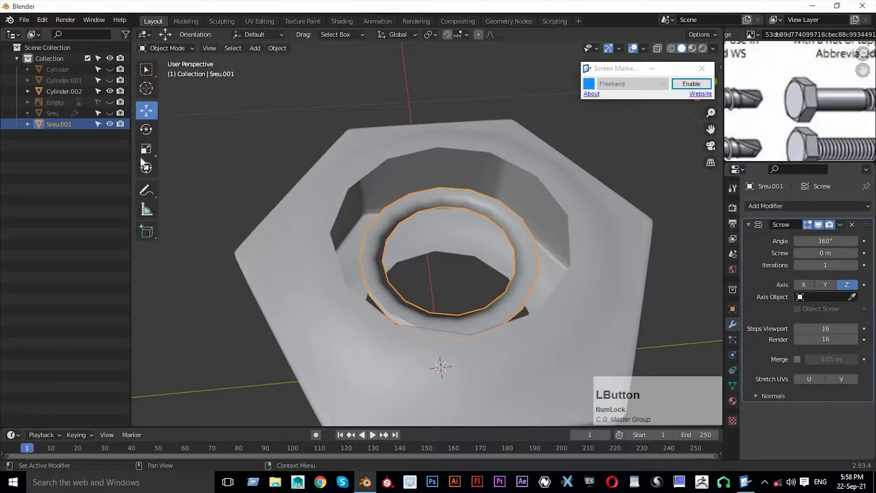
{"action": "left_click", "coordinate": [46, 113]}
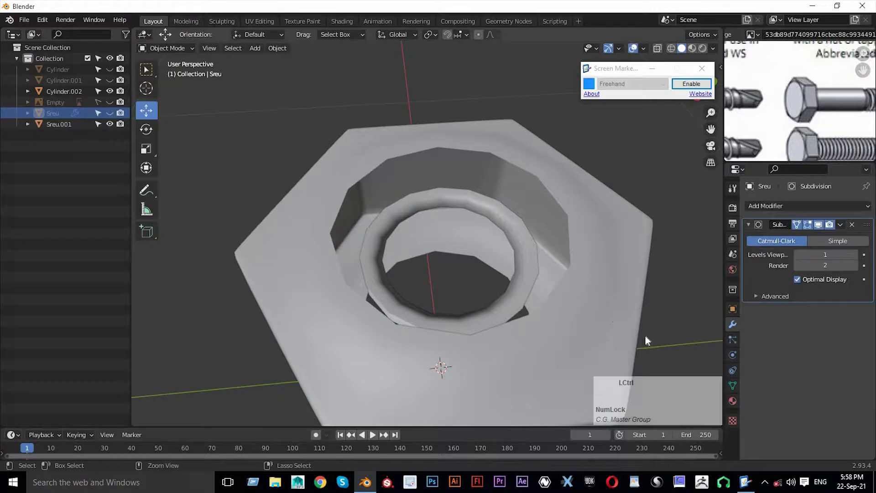
{"action": "left_click", "coordinate": [516, 278]}
{"action": "middle_click_drag", "start_coordinate": [516, 278], "coordinate": [558, 288]}
{"action": "scroll", "coordinate": [557, 289], "scroll_direction": "up", "scroll_amount": 2}
{"action": "left_click", "coordinate": [834, 252]}
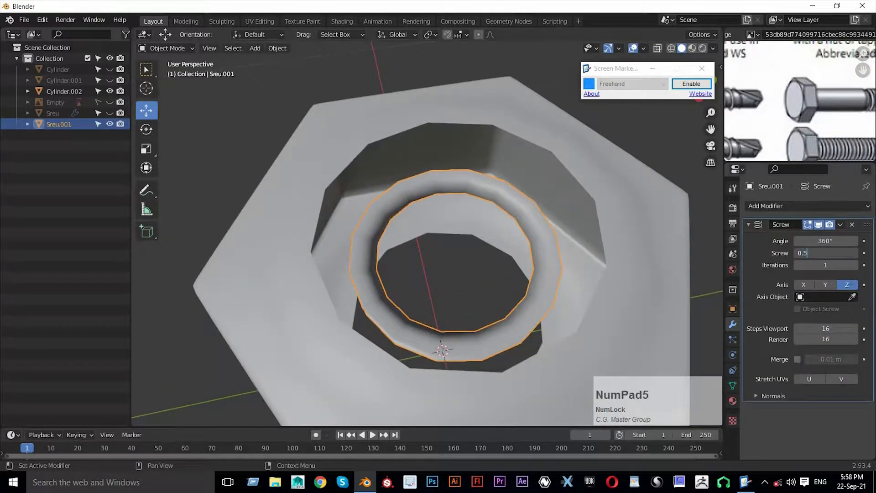
{"action": "type", "text": "0.05"}
{"action": "key", "text": "KP_Enter"}
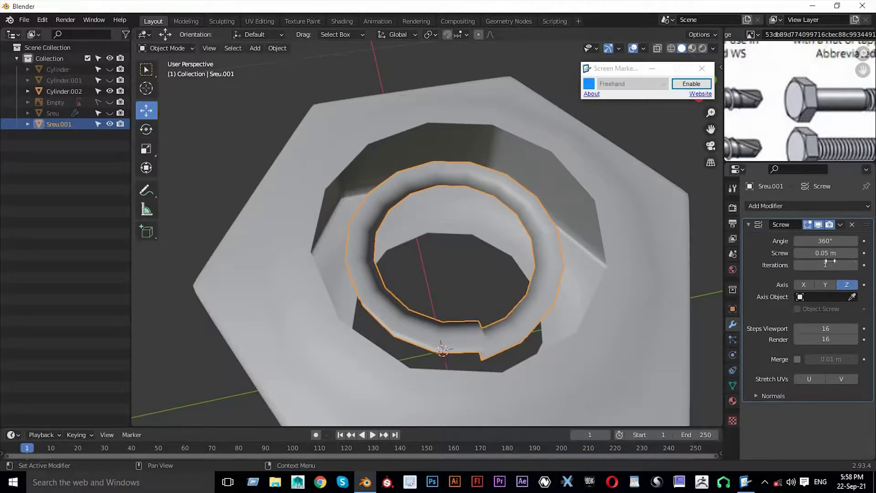
Set the Screw modifier's Iterations to 3 and lower the thread about 0.129 m along Z into the nut in front view
{"action": "left_click_drag", "start_coordinate": [823, 266], "coordinate": [844, 266]}
{"action": "middle_click_drag", "start_coordinate": [576, 250], "coordinate": [594, 226]}
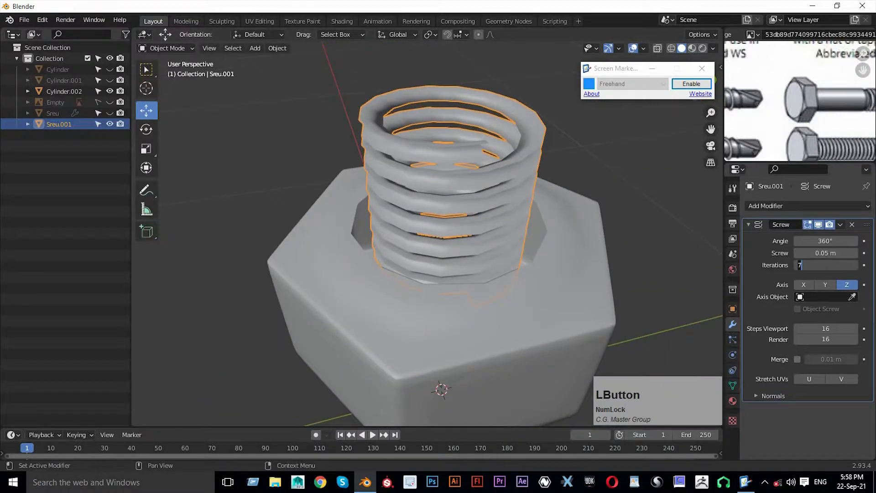
{"action": "key", "text": "KP_Enter"}
{"action": "middle_click_drag", "start_coordinate": [521, 260], "coordinate": [527, 218]}
{"action": "key", "text": "KP_1"}
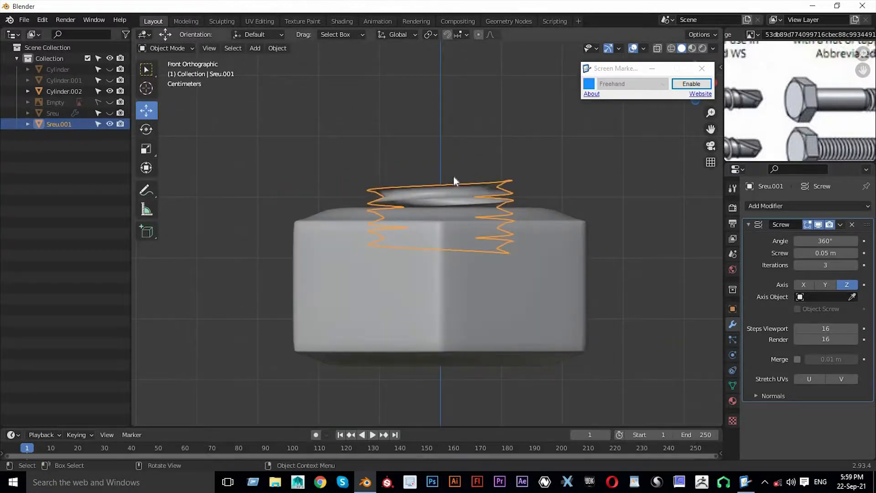
{"action": "scroll", "coordinate": [464, 182], "scroll_direction": "down", "scroll_amount": 5}
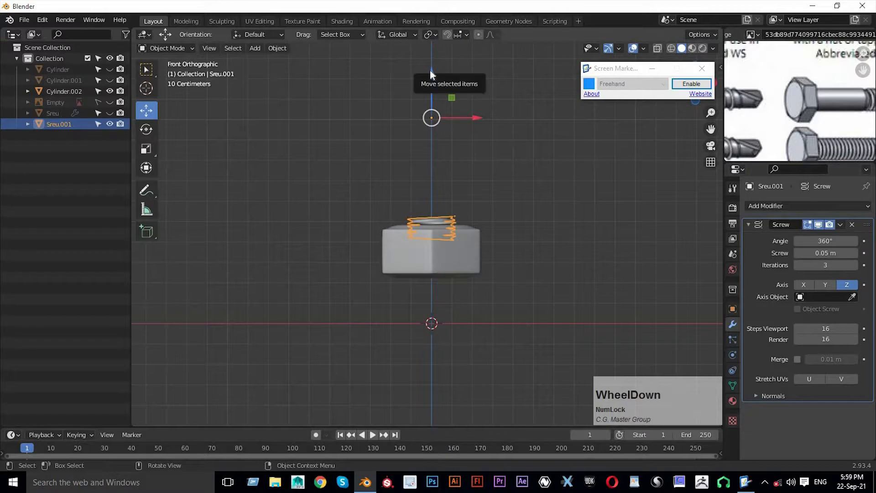
{"action": "left_click_drag", "start_coordinate": [431, 70], "coordinate": [433, 96]}
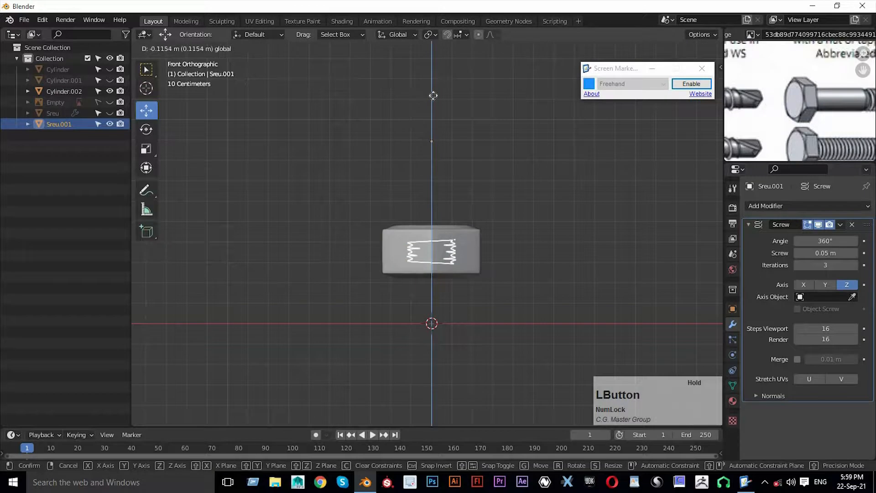
{"action": "left_click_drag", "start_coordinate": [628, 210], "coordinate": [628, 209]}
Raise the thread's Screw Iterations to 7 and move the thread about 0.048 m down to fit the nut's height
{"action": "scroll", "coordinate": [430, 179], "scroll_direction": "up", "scroll_amount": 3}
{"action": "left_click", "coordinate": [822, 265]}
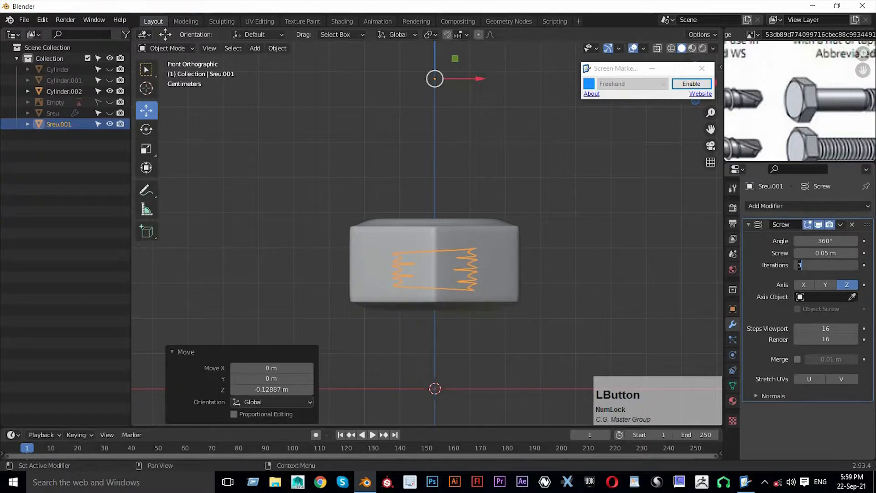
{"action": "type", "text": "7"}
{"action": "key", "text": "KP_Enter"}
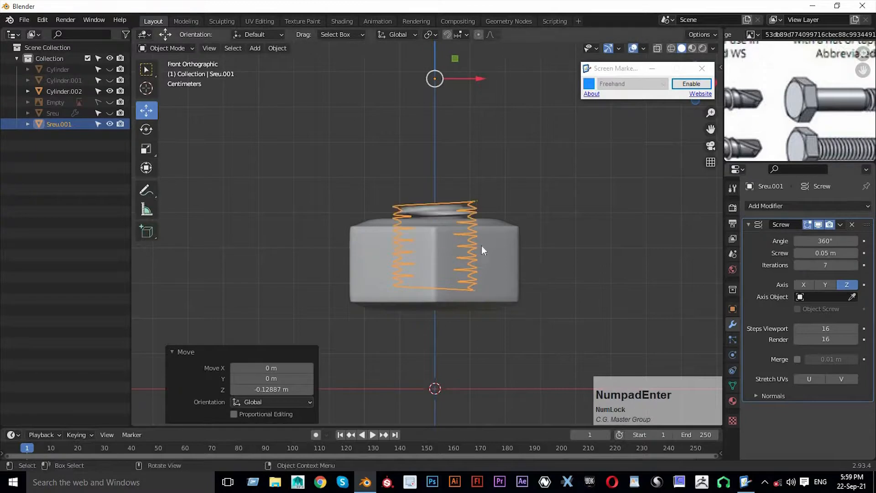
{"action": "scroll", "coordinate": [481, 246], "scroll_direction": "up", "scroll_amount": 3}
{"action": "scroll", "coordinate": [449, 97], "scroll_direction": "down", "scroll_amount": 2}
{"action": "middle_click_drag", "start_coordinate": [449, 101], "coordinate": [447, 188], "text": "shift"}
{"action": "left_click_drag", "start_coordinate": [433, 94], "coordinate": [421, 135]}
{"action": "scroll", "coordinate": [459, 170], "scroll_direction": "down", "scroll_amount": 3}
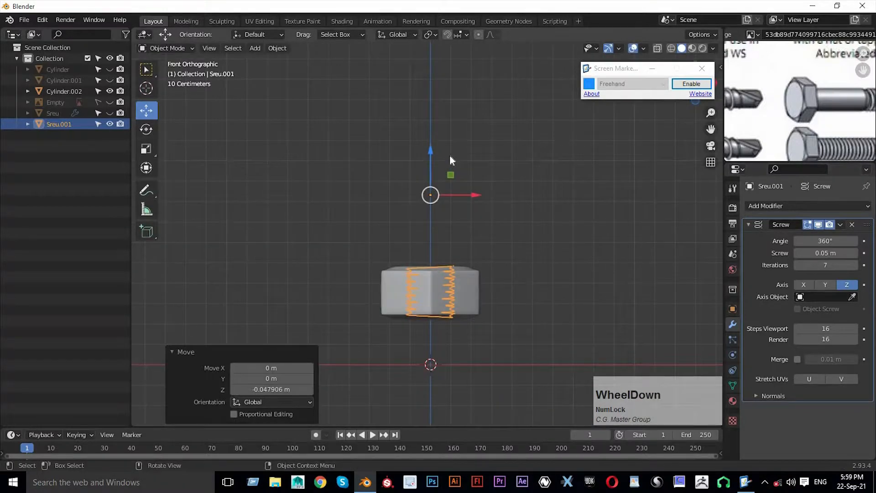
Move the thread profile's vertices about 0.032 m outward along X in Edit Mode so the thread meets the hole's wall
{"action": "key", "text": "KP_7"}
{"action": "scroll", "coordinate": [451, 229], "scroll_direction": "up", "scroll_amount": 2}
{"action": "key", "text": "Tab"}
{"action": "scroll", "coordinate": [465, 228], "scroll_direction": "up", "scroll_amount": 3}
{"action": "left_click_drag", "start_coordinate": [532, 221], "coordinate": [552, 223]}
{"action": "middle_click_drag", "start_coordinate": [551, 223], "coordinate": [475, 120]}
{"action": "scroll", "coordinate": [447, 263], "scroll_direction": "up", "scroll_amount": 1}
{"action": "middle_click_drag", "start_coordinate": [459, 283], "coordinate": [442, 235]}
{"action": "middle_click_drag", "start_coordinate": [439, 316], "coordinate": [475, 274]}
{"action": "scroll", "coordinate": [441, 291], "scroll_direction": "up", "scroll_amount": 3}
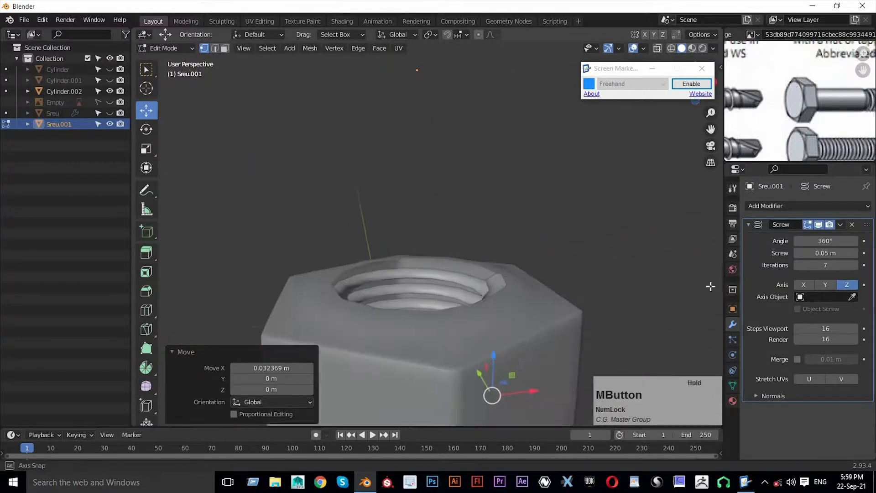
Set the Screw modifier's Iterations to 8
{"action": "left_click", "coordinate": [825, 265]}
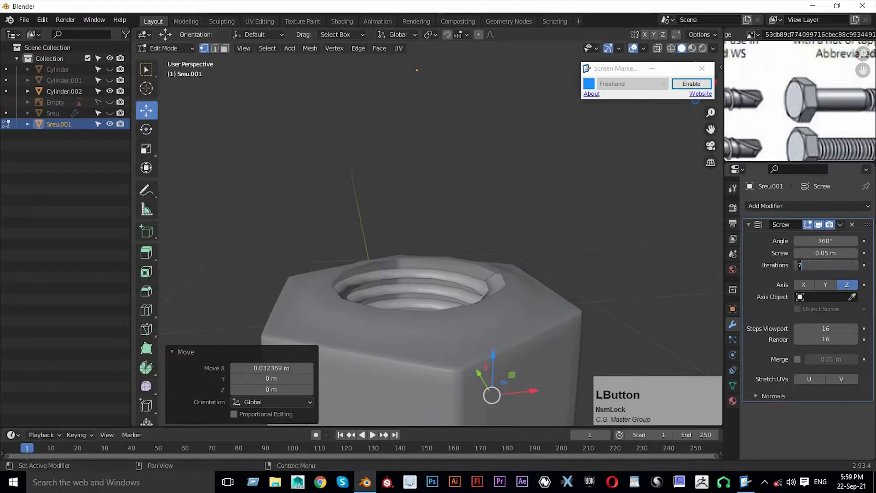
{"action": "type", "text": "8"}
{"action": "key", "text": "KP_Enter"}
{"action": "scroll", "coordinate": [484, 255], "scroll_direction": "down", "scroll_amount": 2}
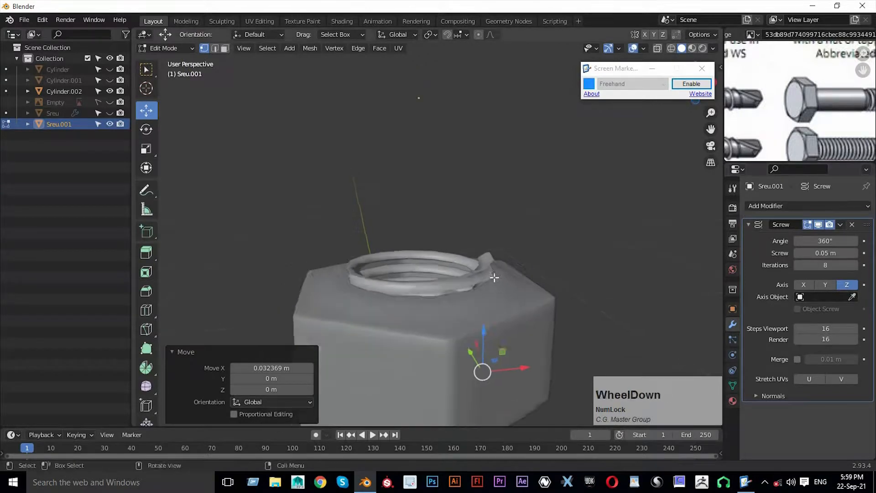
Lower the thread profile's vertices slightly along Z at the nut's underside and return to Object Mode
{"action": "middle_click_drag", "start_coordinate": [484, 256], "coordinate": [494, 251]}
{"action": "scroll", "coordinate": [485, 300], "scroll_direction": "down", "scroll_amount": 2}
{"action": "middle_click_drag", "start_coordinate": [485, 299], "coordinate": [470, 251]}
{"action": "scroll", "coordinate": [475, 257], "scroll_direction": "up", "scroll_amount": 2}
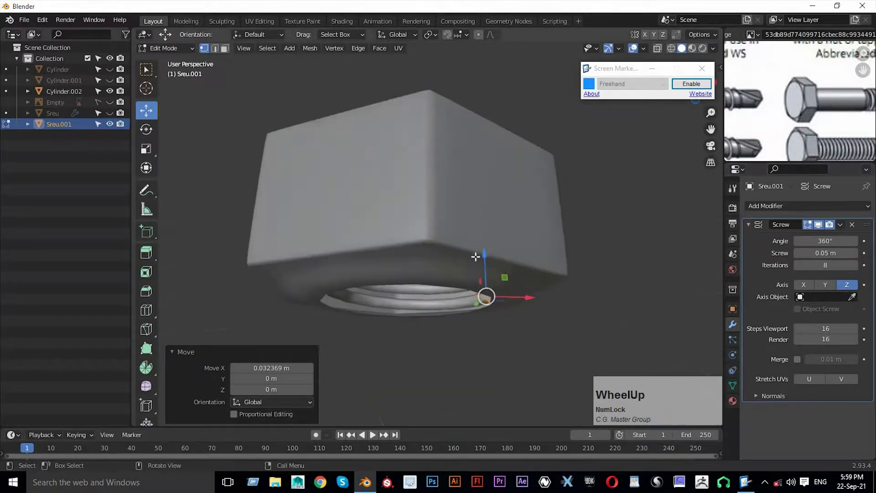
{"action": "left_click_drag", "start_coordinate": [486, 254], "coordinate": [488, 262]}
{"action": "key", "text": "Tab"}
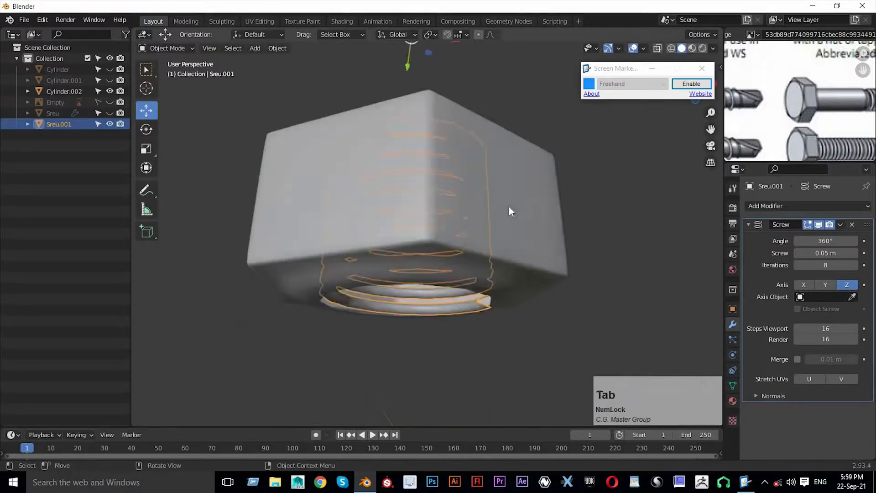
{"action": "middle_click_drag", "start_coordinate": [508, 207], "coordinate": [531, 304]}
{"action": "scroll", "coordinate": [412, 246], "scroll_direction": "up", "scroll_amount": 2}
{"action": "middle_click_drag", "start_coordinate": [412, 246], "coordinate": [477, 273]}
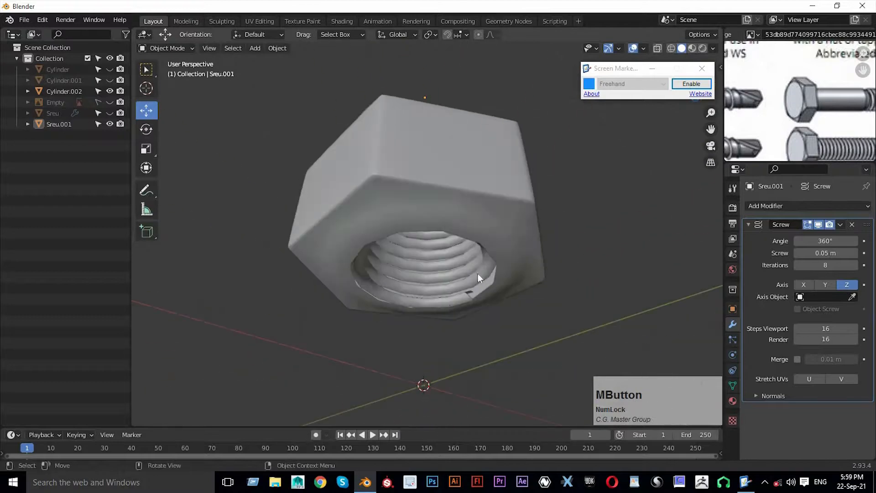
{"action": "scroll", "coordinate": [448, 320], "scroll_direction": "up", "scroll_amount": 2}
Scale the nut body along Z by about 1.08 to cover the thread's height
{"action": "left_click", "coordinate": [454, 324]}
{"action": "middle_click_drag", "start_coordinate": [453, 308], "coordinate": [498, 234]}
{"action": "scroll", "coordinate": [448, 243], "scroll_direction": "down", "scroll_amount": 4}
{"action": "left_click", "coordinate": [495, 257]}
{"action": "key", "text": "s"}
{"action": "key", "text": "z"}
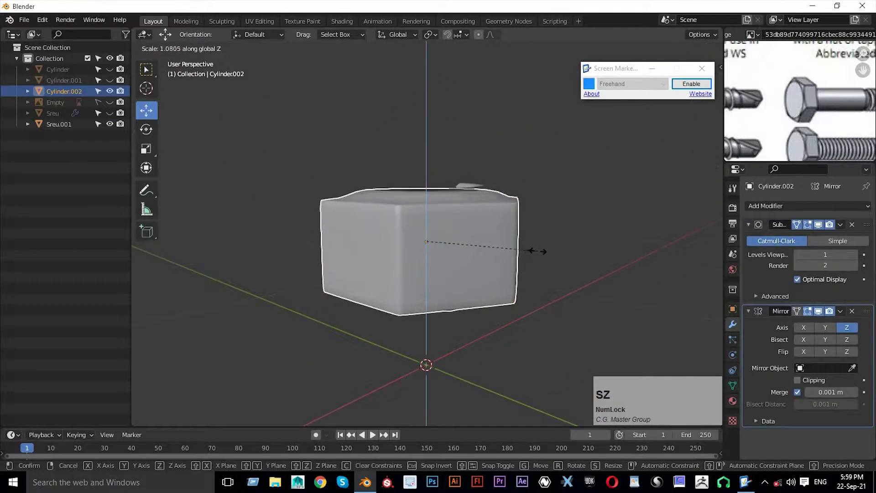
{"action": "left_click", "coordinate": [537, 249]}
{"action": "middle_click_drag", "start_coordinate": [485, 223], "coordinate": [484, 208]}
{"action": "scroll", "coordinate": [469, 219], "scroll_direction": "up", "scroll_amount": 2}
{"action": "scroll", "coordinate": [469, 219], "scroll_direction": "up", "scroll_amount": 1}
Shift the nut body slightly upward along Z and scale it by about 1.013 along Z
{"action": "left_click_drag", "start_coordinate": [422, 196], "coordinate": [424, 192]}
{"action": "scroll", "coordinate": [476, 292], "scroll_direction": "down", "scroll_amount": 1}
{"action": "scroll", "coordinate": [465, 309], "scroll_direction": "up", "scroll_amount": 2}
{"action": "middle_click_drag", "start_coordinate": [477, 292], "coordinate": [120, 177]}
{"action": "scroll", "coordinate": [514, 258], "scroll_direction": "up", "scroll_amount": 2}
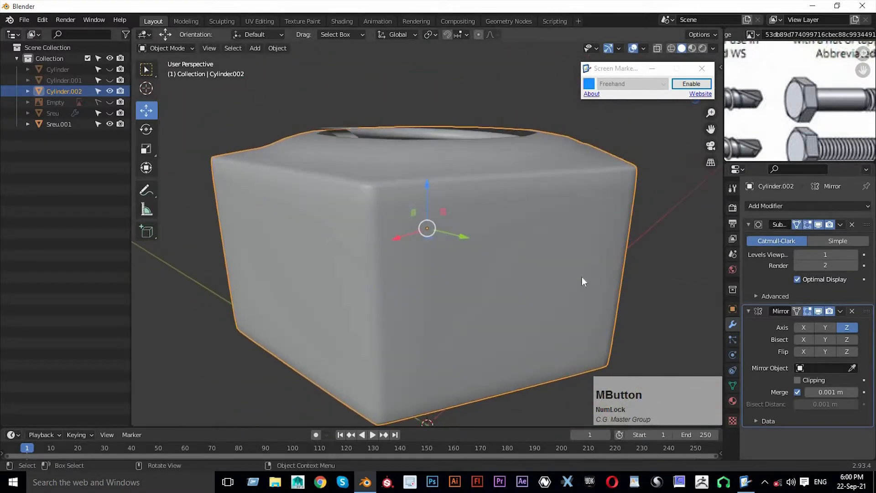
{"action": "key", "text": "s"}
{"action": "key", "text": "z"}
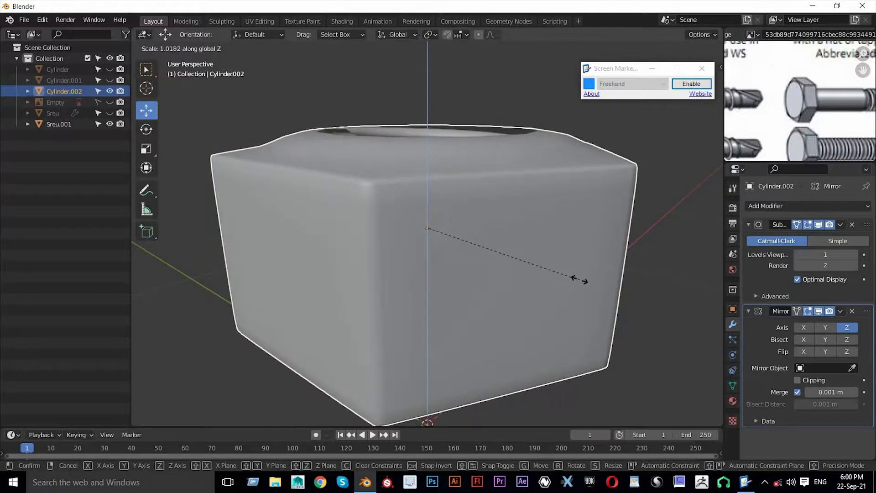
{"action": "left_click", "coordinate": [579, 280]}
{"action": "middle_click_drag", "start_coordinate": [224, 139], "coordinate": [411, 178]}
{"action": "scroll", "coordinate": [395, 187], "scroll_direction": "up", "scroll_amount": 2}
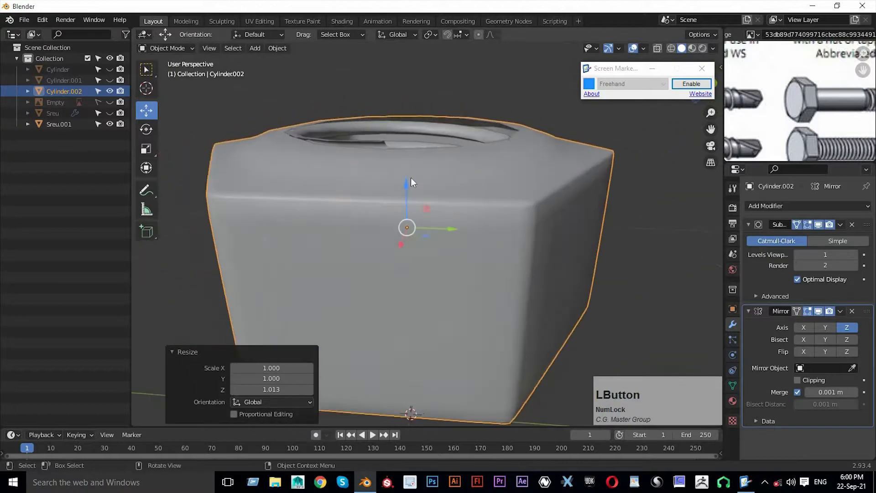
Extrude the rim loop of the nut's hole and move it down along Z to form an inner wall
{"action": "left_click", "coordinate": [441, 156]}
{"action": "left_click", "coordinate": [547, 202]}
{"action": "key", "text": "Tab"}
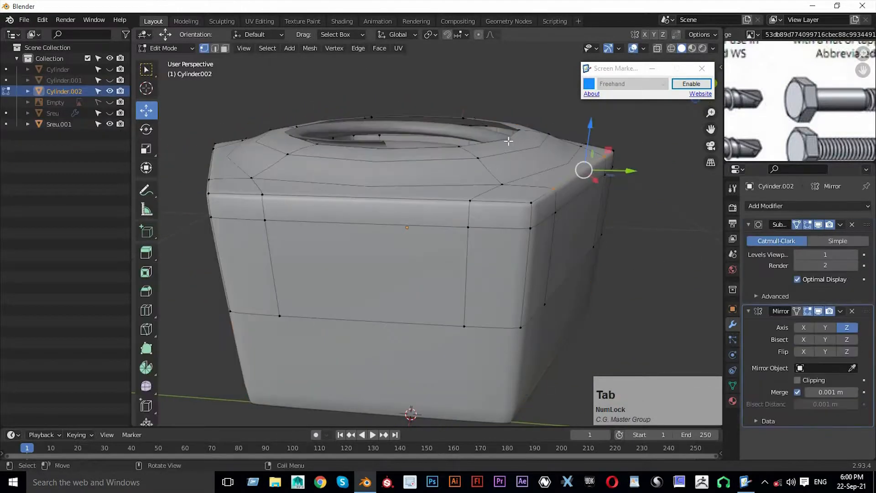
{"action": "key", "text": "e"}
{"action": "right_click", "coordinate": [509, 156]}
{"action": "right_click", "coordinate": [447, 103]}
{"action": "left_click_drag", "start_coordinate": [405, 81], "coordinate": [472, 402]}
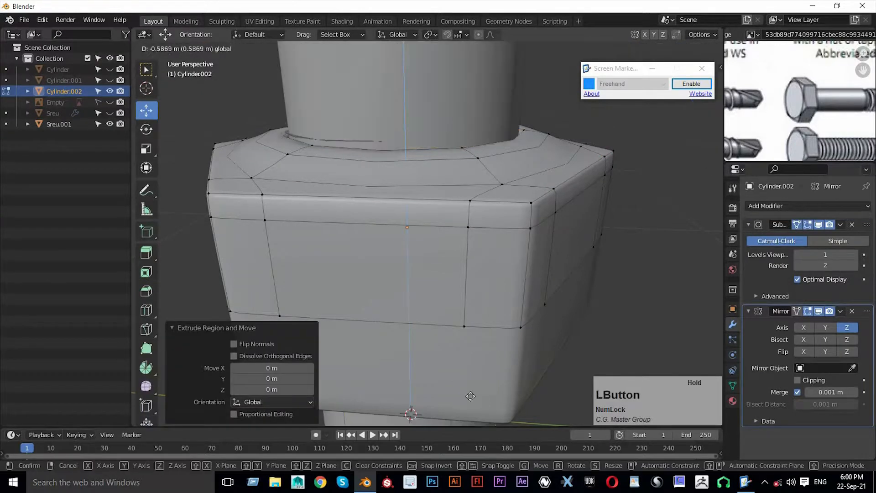
{"action": "left_click_drag", "start_coordinate": [432, 188], "coordinate": [431, 151]}
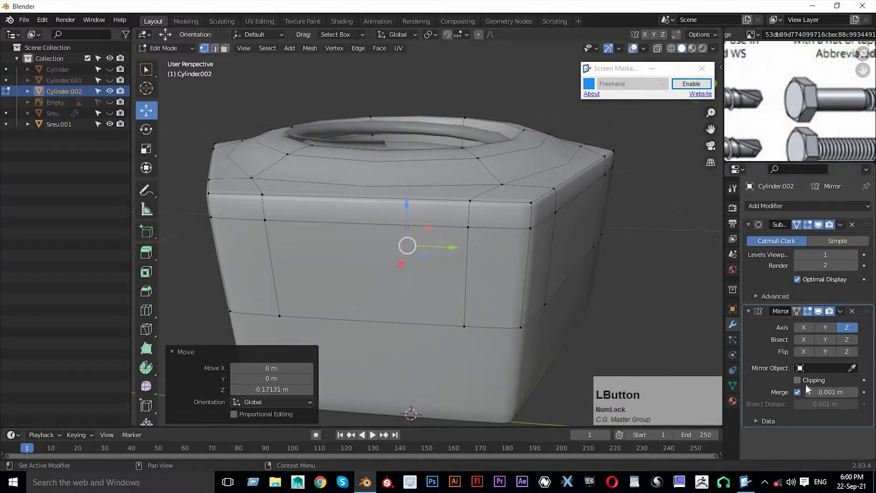
Enable Clipping on the nut's Mirror modifier and readjust the extruded loop's height, finishing with a move about 0.104 m down
{"action": "left_click_drag", "start_coordinate": [406, 203], "coordinate": [427, 149]}
{"action": "scroll", "coordinate": [427, 151], "scroll_direction": "down", "scroll_amount": 3}
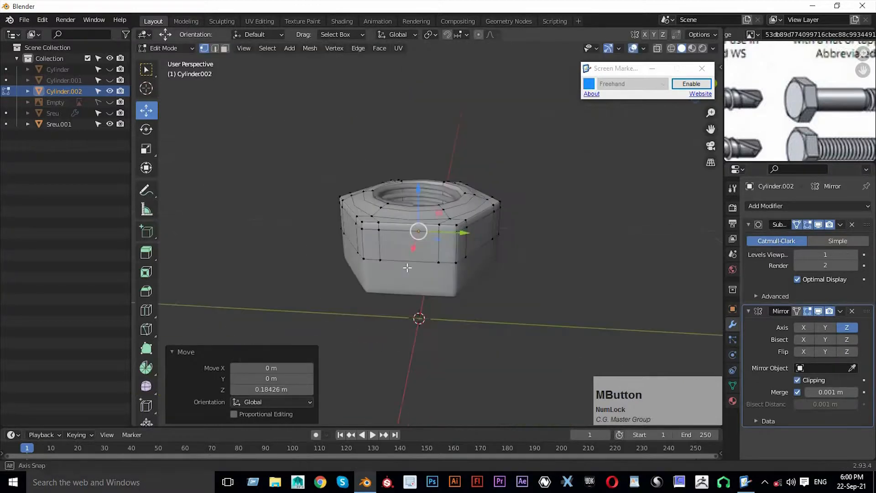
{"action": "scroll", "coordinate": [427, 151], "scroll_direction": "up", "scroll_amount": 6}
{"action": "middle_click_drag", "start_coordinate": [427, 151], "coordinate": [418, 240]}
{"action": "scroll", "coordinate": [491, 250], "scroll_direction": "up", "scroll_amount": 2}
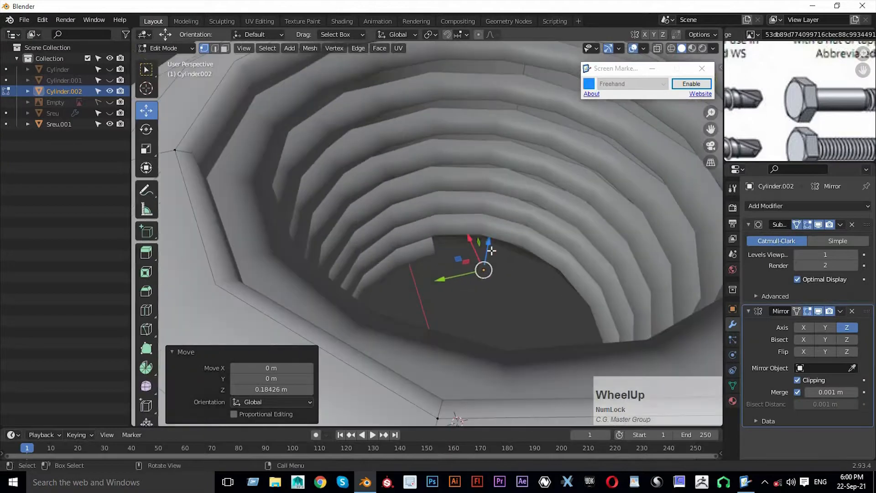
{"action": "left_click_drag", "start_coordinate": [486, 280], "coordinate": [486, 301]}
{"action": "scroll", "coordinate": [487, 302], "scroll_direction": "down", "scroll_amount": 3}
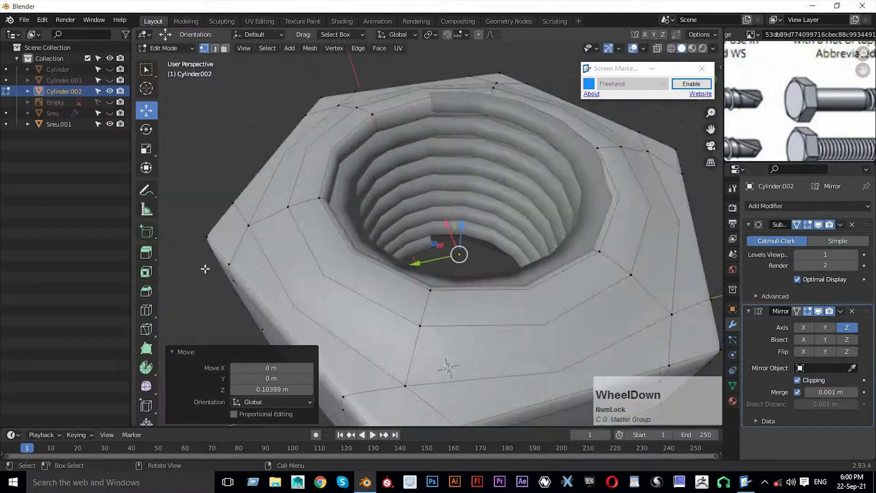
Add a loop cut around the inner wall of the nut's hole near the rim
{"action": "key", "text": "alt+z"}
{"action": "mouse_move", "coordinate": [497, 242]}
{"action": "middle_mouse_down"}
{"action": "mouse_move", "coordinate": [482, 220]}
{"action": "mouse_move", "coordinate": [440, 215]}
{"action": "middle_mouse_up"}
{"action": "key", "text": "Tab"}
{"action": "key", "text": "alt+z"}
{"action": "middle_click_drag", "start_coordinate": [588, 230], "coordinate": [394, 115]}
{"action": "key", "text": "Tab"}
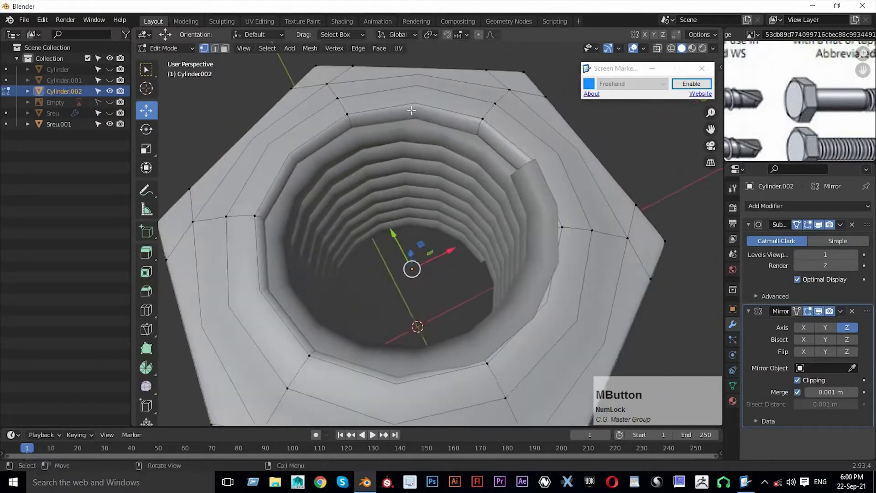
{"action": "key", "text": "ctrl+r"}
{"action": "left_click", "coordinate": [349, 120]}
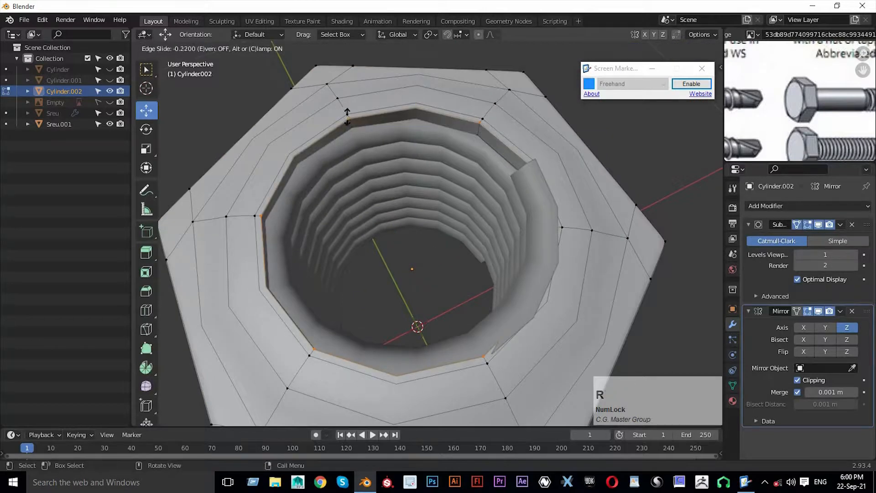
{"action": "right_click", "coordinate": [349, 123]}
{"action": "key", "text": "Tab"}
Apply the Screw modifier on the nut's internal thread in Object Mode
{"action": "scroll", "coordinate": [608, 195], "scroll_direction": "up", "scroll_amount": 4}
{"action": "middle_click_drag", "start_coordinate": [609, 195], "coordinate": [423, 240]}
{"action": "scroll", "coordinate": [457, 182], "scroll_direction": "up", "scroll_amount": 5}
{"action": "left_click", "coordinate": [430, 229]}
{"action": "key", "text": "Tab"}
{"action": "scroll", "coordinate": [425, 228], "scroll_direction": "up", "scroll_amount": 2}
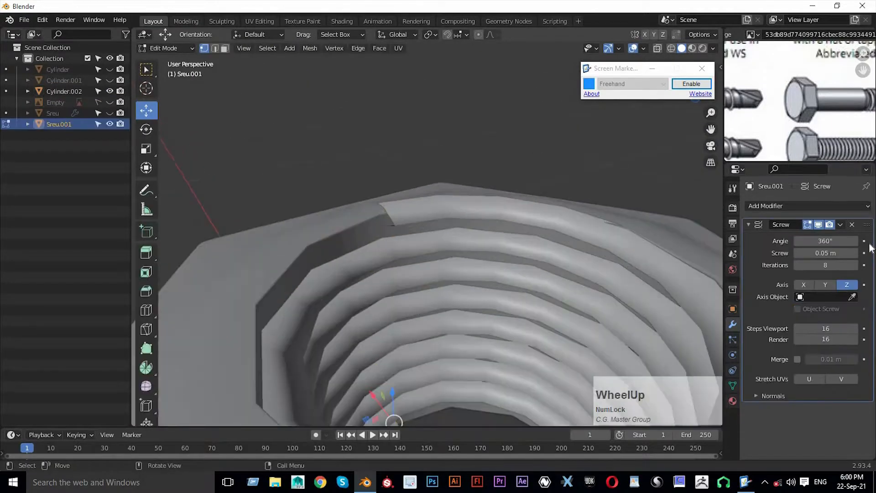
{"action": "left_click", "coordinate": [840, 224]}
{"action": "key", "text": "Tab"}
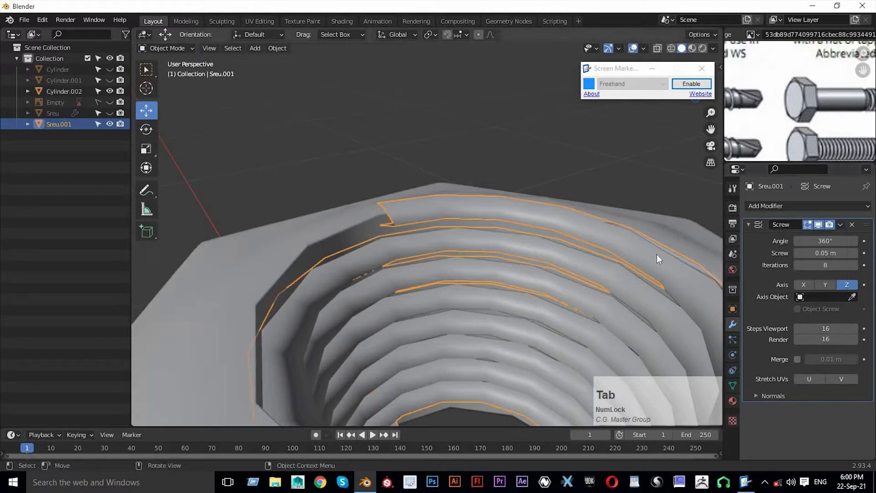
{"action": "left_click", "coordinate": [834, 223]}
{"action": "left_click", "coordinate": [840, 224]}
{"action": "left_click", "coordinate": [819, 237]}
Scale down the edge loop at the thread's upper end and move it into the nut's wall to taper the end
{"action": "key", "text": "Tab"}
{"action": "middle_click_drag", "start_coordinate": [389, 221], "coordinate": [364, 215]}
{"action": "left_click", "coordinate": [404, 234], "text": "alt"}
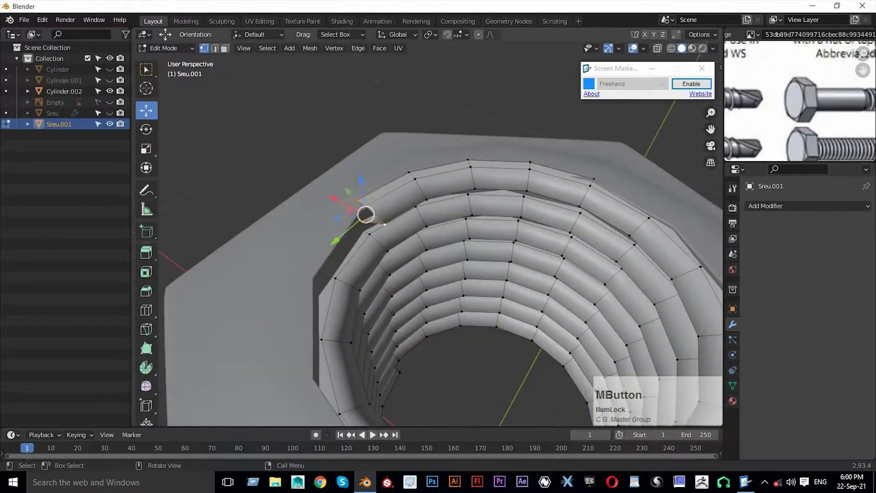
{"action": "key", "text": "s"}
{"action": "left_click", "coordinate": [444, 252]}
{"action": "middle_click_drag", "start_coordinate": [444, 253], "coordinate": [352, 307]}
{"action": "key", "text": "s"}
{"action": "left_click", "coordinate": [434, 308]}
{"action": "left_click_drag", "start_coordinate": [340, 308], "coordinate": [334, 305]}
{"action": "left_click_drag", "start_coordinate": [364, 271], "coordinate": [365, 274]}
{"action": "left_click_drag", "start_coordinate": [342, 311], "coordinate": [324, 316]}
Scale down the neighbouring edge loop of the thread's upper end and move it about 0.004 m down along Z
{"action": "left_click", "coordinate": [400, 269], "text": "alt"}
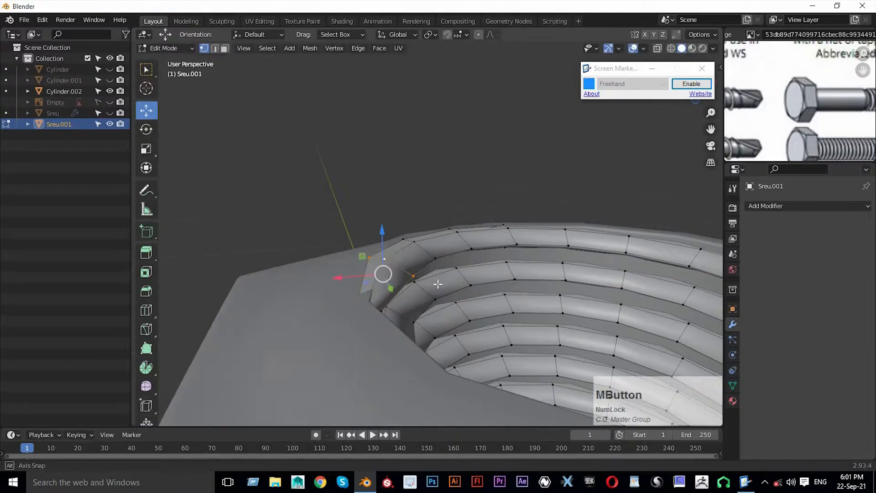
{"action": "middle_click_drag", "start_coordinate": [420, 277], "coordinate": [482, 293]}
{"action": "key", "text": "s"}
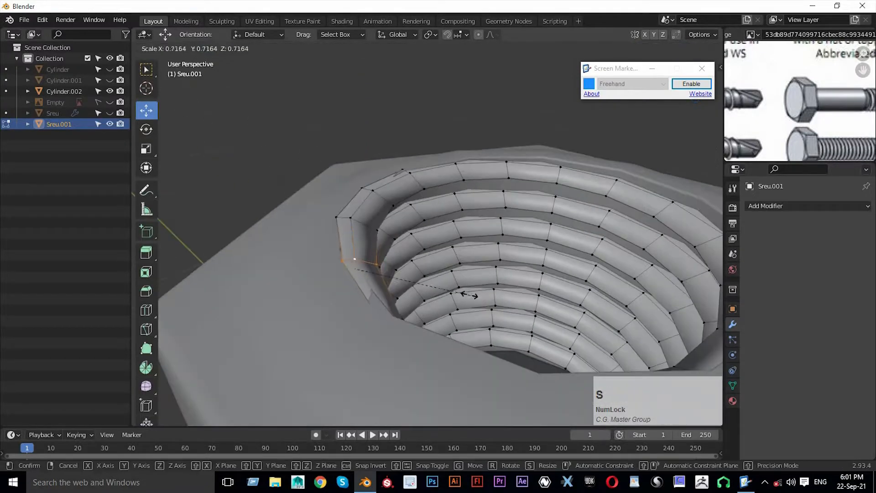
{"action": "left_click", "coordinate": [352, 301]}
{"action": "middle_click_drag", "start_coordinate": [352, 301], "coordinate": [334, 265]}
{"action": "left_click_drag", "start_coordinate": [335, 265], "coordinate": [335, 271]}
{"action": "middle_click_drag", "start_coordinate": [334, 271], "coordinate": [330, 291]}
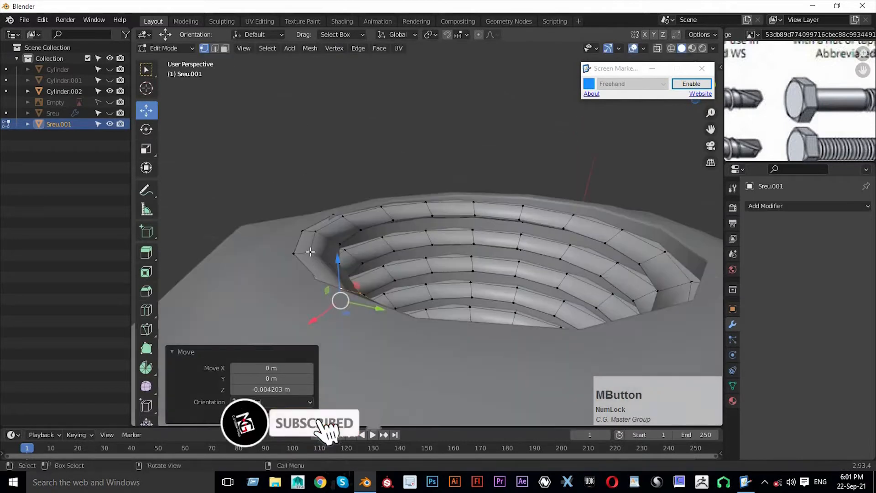
Scale the next edge loop at the thread's upper end to refine the taper, finishing in Object Mode
{"action": "left_click", "coordinate": [310, 252], "text": "alt"}
{"action": "left_click", "coordinate": [301, 254], "text": "alt"}
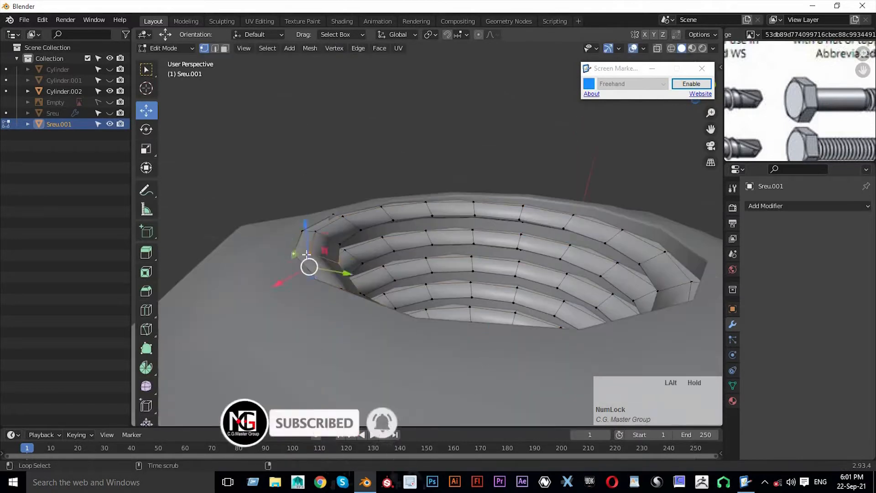
{"action": "key", "text": "s"}
{"action": "left_click", "coordinate": [342, 292]}
{"action": "middle_click_drag", "start_coordinate": [343, 292], "coordinate": [347, 284]}
{"action": "key", "text": "Tab"}
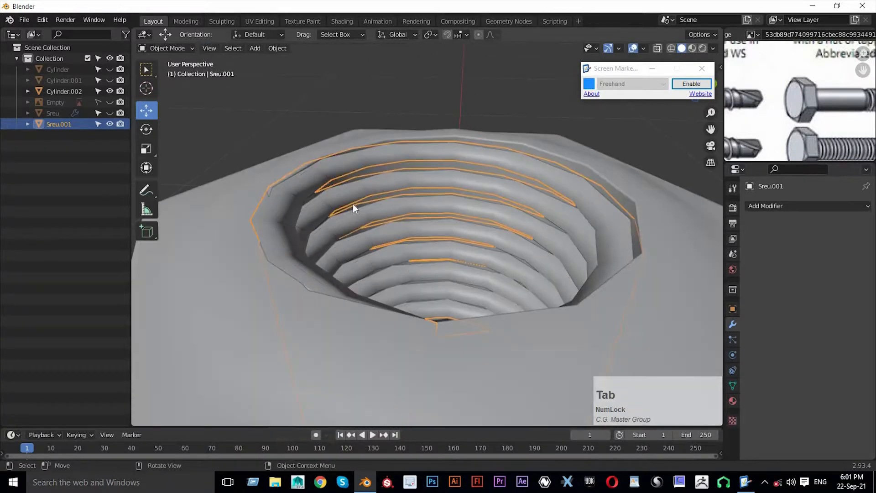
Add a level 1 Subdivision Surface modifier to the nut's internal thread and compare it with the nut
{"action": "key", "text": "ctrl+1"}
{"action": "scroll", "coordinate": [353, 233], "scroll_direction": "down", "scroll_amount": 2}
{"action": "middle_click_drag", "start_coordinate": [352, 250], "coordinate": [494, 262]}
{"action": "left_click", "coordinate": [238, 152]}
{"action": "scroll", "coordinate": [397, 276], "scroll_direction": "down", "scroll_amount": 2}
{"action": "scroll", "coordinate": [405, 283], "scroll_direction": "up", "scroll_amount": 4}
{"action": "scroll", "coordinate": [444, 273], "scroll_direction": "up", "scroll_amount": 2}
{"action": "left_click", "coordinate": [493, 268]}
{"action": "key", "text": "Tab"}
{"action": "key", "text": "Tab"}
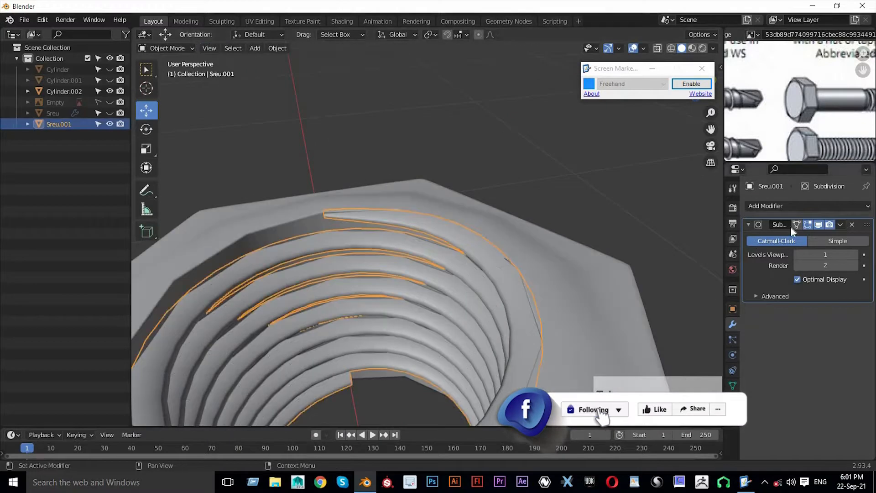
{"action": "left_click", "coordinate": [538, 266]}
{"action": "scroll", "coordinate": [504, 284], "scroll_direction": "down", "scroll_amount": 5}
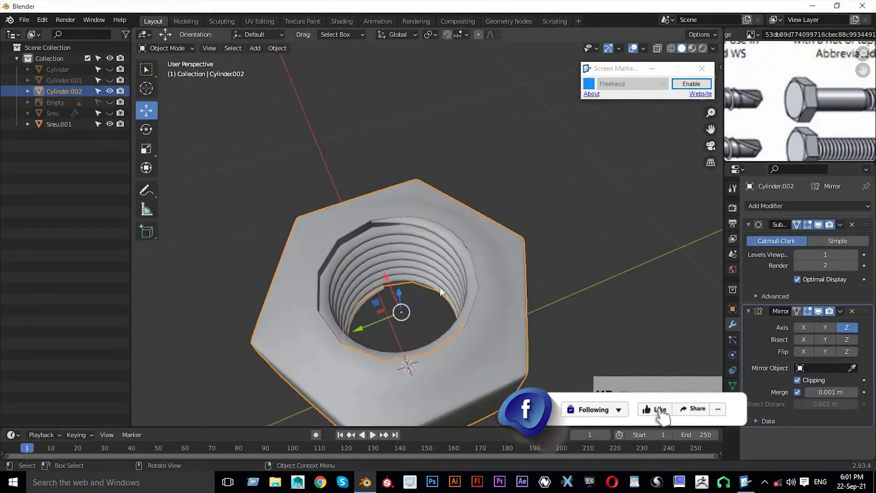
Scale down the end edge of the internal thread's lower end and move it into the nut's wall
{"action": "scroll", "coordinate": [398, 256], "scroll_direction": "up", "scroll_amount": 2}
{"action": "middle_click_drag", "start_coordinate": [399, 342], "coordinate": [390, 170]}
{"action": "middle_click_drag", "start_coordinate": [377, 294], "coordinate": [358, 273]}
{"action": "scroll", "coordinate": [359, 283], "scroll_direction": "up", "scroll_amount": 3}
{"action": "middle_click_drag", "start_coordinate": [364, 311], "coordinate": [323, 371], "text": "shift"}
{"action": "left_click", "coordinate": [324, 372]}
{"action": "key", "text": "Tab"}
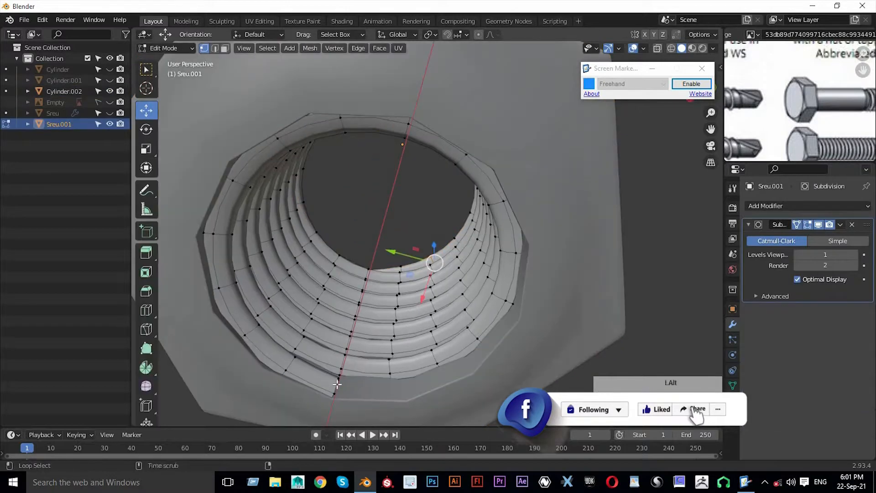
{"action": "key", "text": "s"}
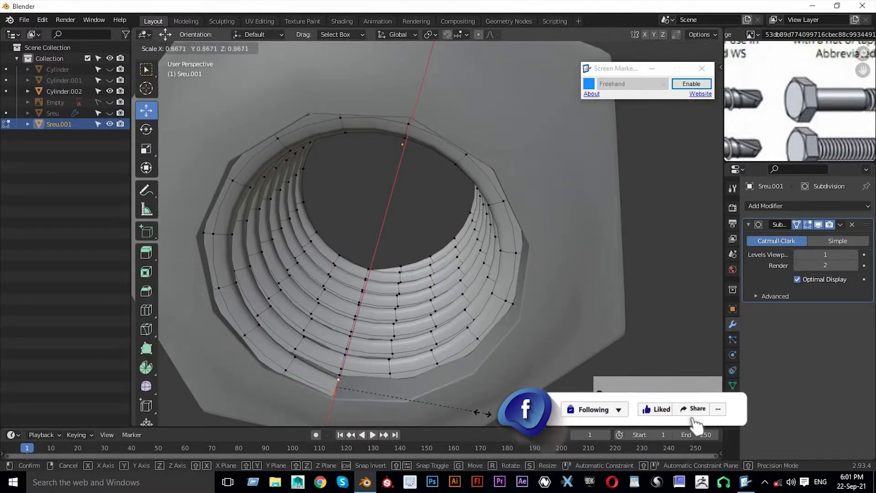
{"action": "left_click", "coordinate": [351, 375]}
{"action": "middle_click_drag", "start_coordinate": [351, 375], "coordinate": [337, 349]}
{"action": "left_click_drag", "start_coordinate": [317, 334], "coordinate": [310, 352]}
Scale the neighbouring edge loop of the thread's lower end and move it to taper the end, finishing in Object Mode
{"action": "left_click", "coordinate": [280, 265], "text": "alt"}
{"action": "key", "text": "s"}
{"action": "left_click", "coordinate": [429, 362]}
{"action": "left_click_drag", "start_coordinate": [251, 288], "coordinate": [240, 293]}
{"action": "key", "text": "Tab"}
{"action": "scroll", "coordinate": [466, 216], "scroll_direction": "down", "scroll_amount": 9}
Try to join the nut and its internal thread with the thread as the active object
{"action": "left_click", "coordinate": [466, 216]}
{"action": "middle_click_drag", "start_coordinate": [465, 221], "coordinate": [233, 181]}
{"action": "scroll", "coordinate": [424, 253], "scroll_direction": "up", "scroll_amount": 3}
{"action": "scroll", "coordinate": [233, 181], "scroll_direction": "down", "scroll_amount": 3}
{"action": "left_click_drag", "start_coordinate": [240, 168], "coordinate": [500, 360]}
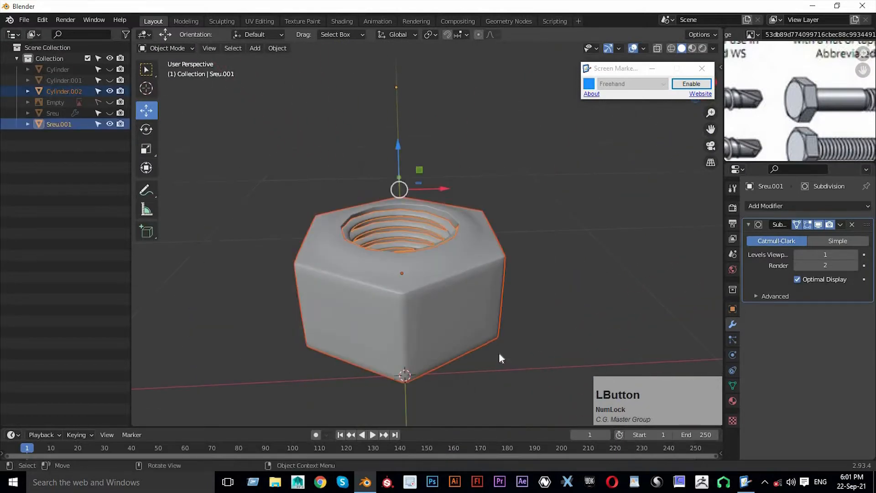
{"action": "key", "text": "ctrl"}
{"action": "key", "text": "ctrl+j"}
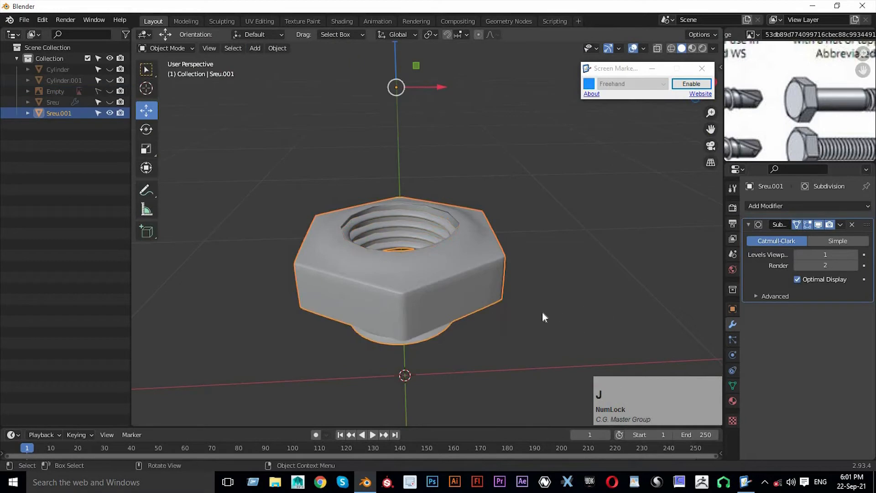
{"action": "key", "text": "ctrl+z"}
Apply the Mirror and Subdivision modifiers on the nut's body
{"action": "left_click", "coordinate": [533, 305]}
{"action": "left_click", "coordinate": [492, 262]}
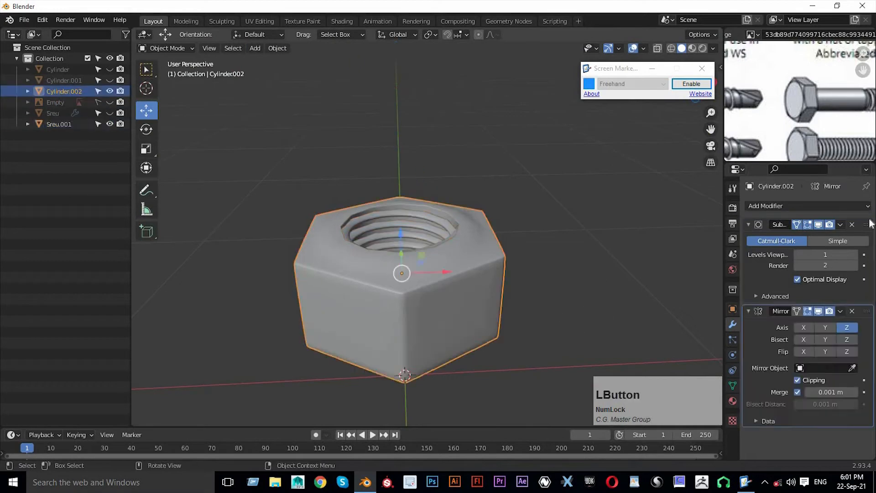
{"action": "left_click", "coordinate": [840, 312]}
{"action": "left_click", "coordinate": [798, 322]}
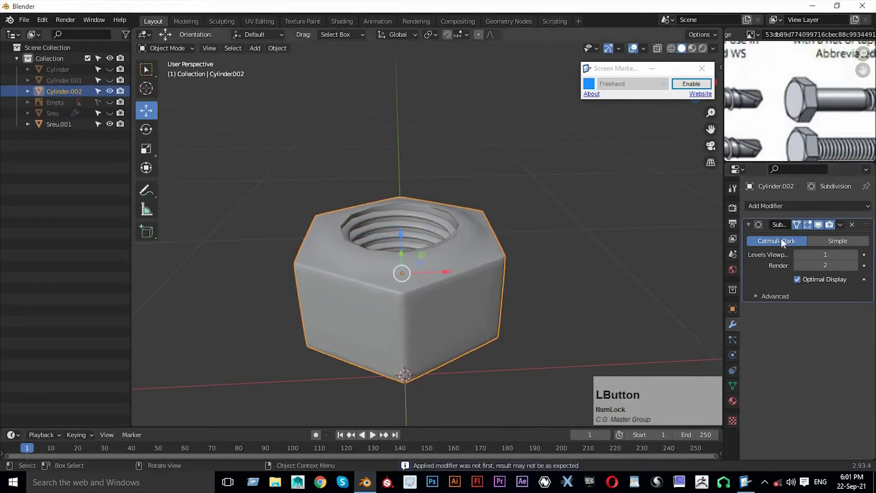
{"action": "left_click", "coordinate": [840, 224]}
{"action": "left_click", "coordinate": [519, 319]}
{"action": "left_click", "coordinate": [493, 335]}
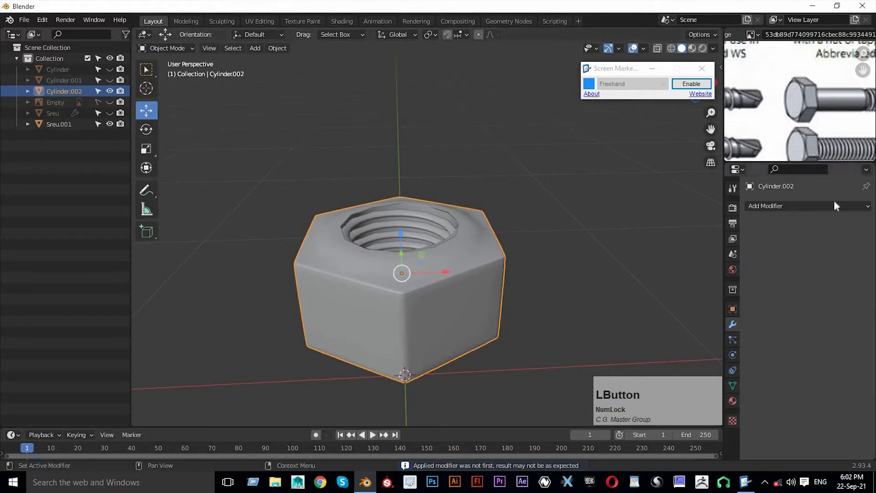
Join the internal thread and the nut's body into one object with the nut's body as the active object
{"action": "left_click_drag", "start_coordinate": [506, 161], "coordinate": [248, 409]}
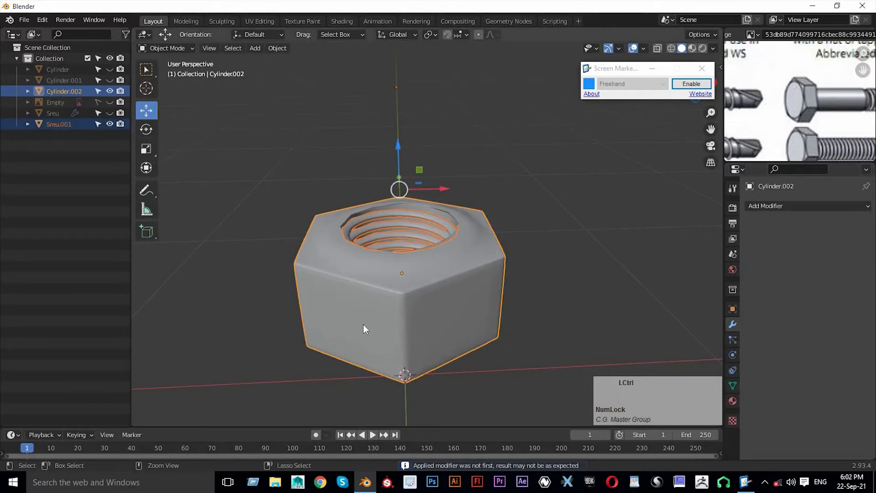
{"action": "key", "text": "ctrl+j"}
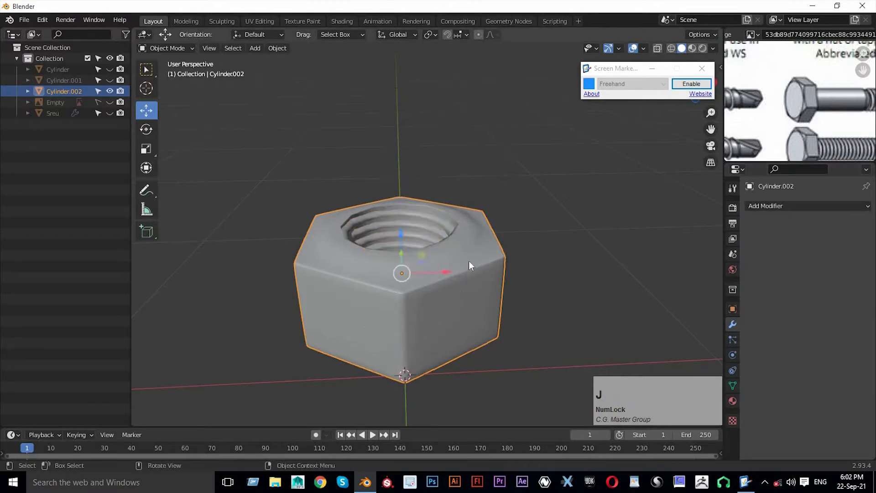
{"action": "left_click", "coordinate": [572, 212]}
{"action": "left_click", "coordinate": [410, 339]}
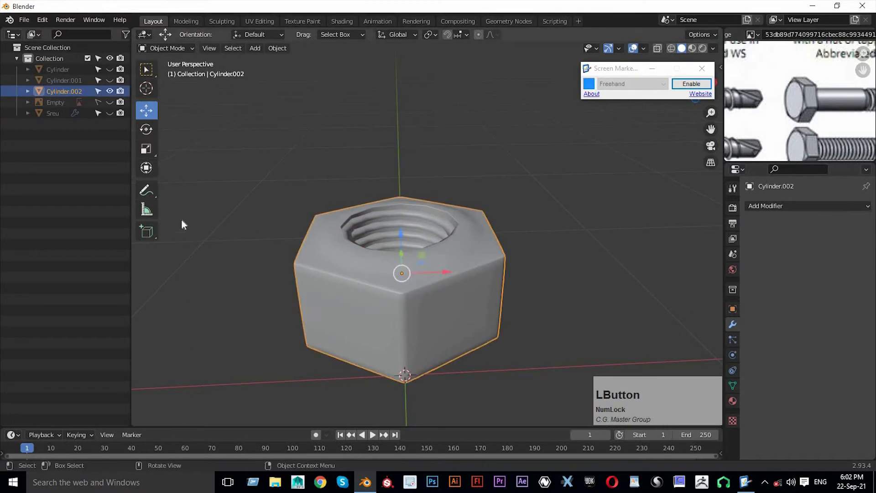
Unhide the bolt's shank, head and thread and inspect how the bolt sits in the nut
{"action": "left_click", "coordinate": [110, 69]}
{"action": "scroll", "coordinate": [388, 205], "scroll_direction": "down", "scroll_amount": 5}
{"action": "left_click", "coordinate": [110, 113]}
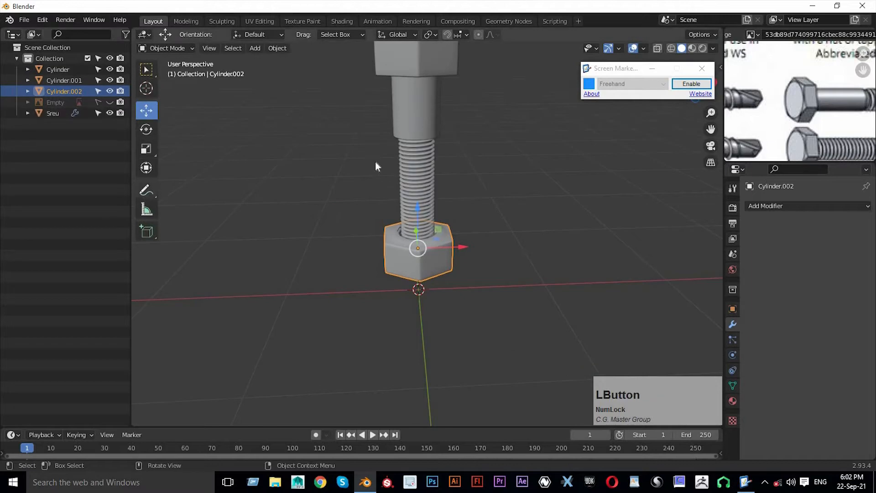
{"action": "left_click", "coordinate": [440, 158]}
{"action": "middle_click_drag", "start_coordinate": [440, 158], "coordinate": [469, 209]}
{"action": "scroll", "coordinate": [469, 209], "scroll_direction": "up", "scroll_amount": 5}
{"action": "middle_click_drag", "start_coordinate": [453, 240], "coordinate": [398, 185]}
{"action": "scroll", "coordinate": [398, 185], "scroll_direction": "down", "scroll_amount": 5}
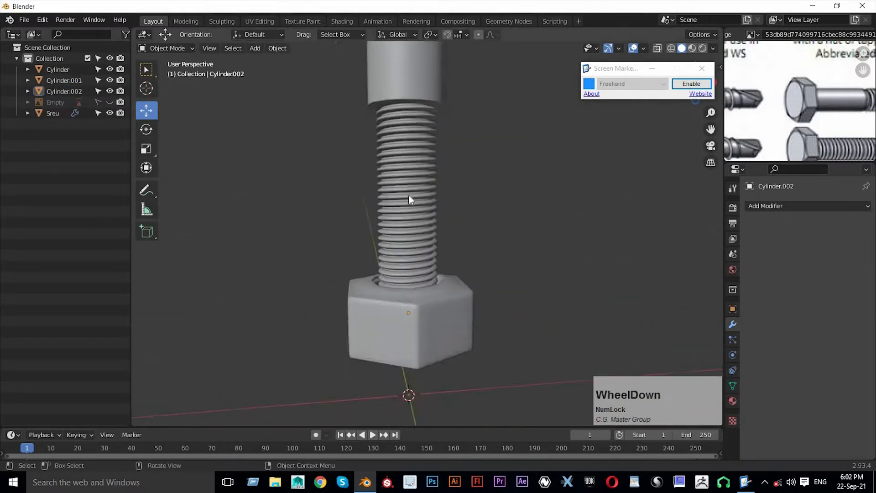
Join the bolt's shank, thread and hex head into one object with the head as the active object
{"action": "left_click", "coordinate": [406, 204]}
{"action": "left_click", "coordinate": [405, 227], "text": "shift"}
{"action": "middle_click_drag", "start_coordinate": [414, 248], "coordinate": [405, 342], "text": "shift"}
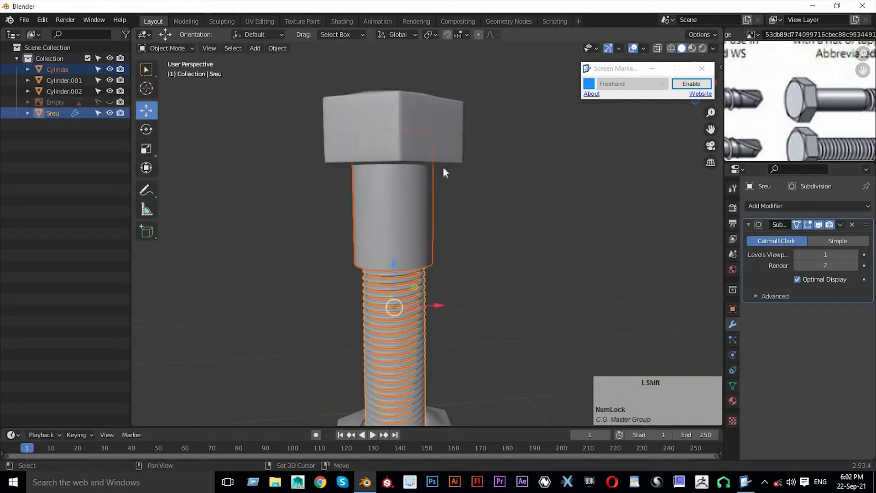
{"action": "left_click", "coordinate": [442, 166], "text": "shift"}
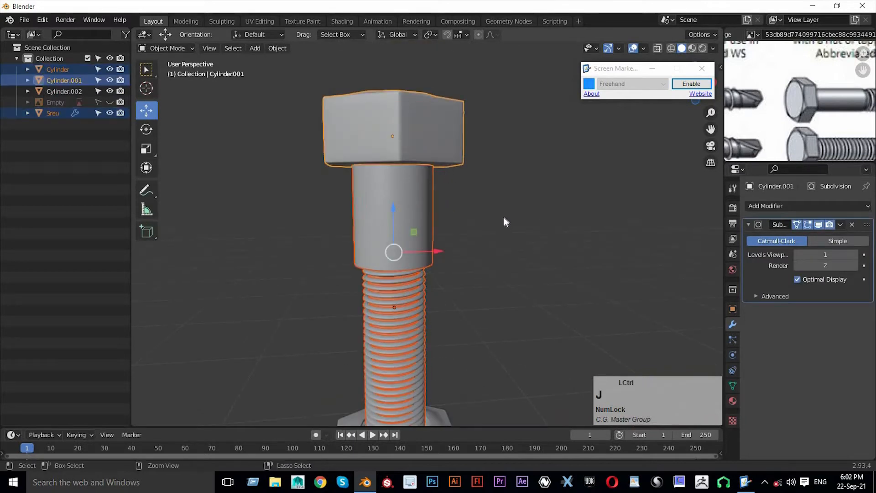
{"action": "key", "text": "ctrl+j"}
{"action": "scroll", "coordinate": [413, 185], "scroll_direction": "down", "scroll_amount": 3}
{"action": "middle_click_drag", "start_coordinate": [417, 231], "coordinate": [450, 187], "text": "shift"}
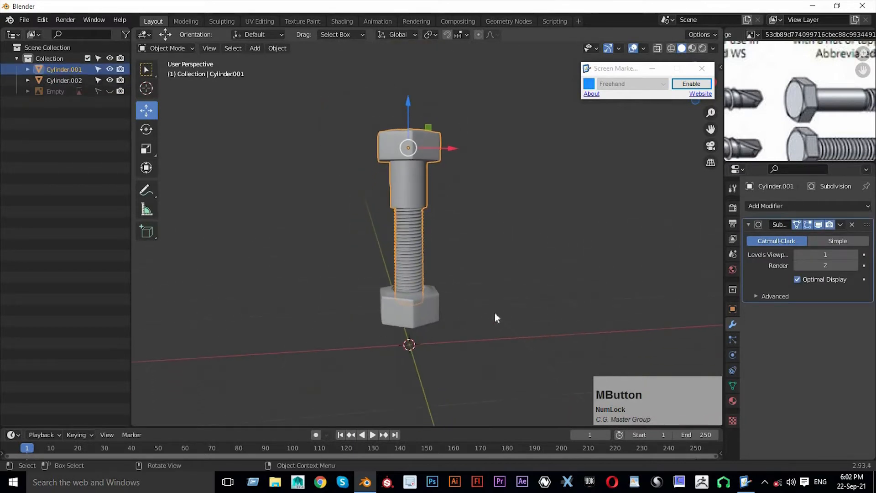
Move the bolt about 0.17 m down along Z into the nut, check the fit from below, and select both parts
{"action": "left_click_drag", "start_coordinate": [412, 112], "coordinate": [412, 134]}
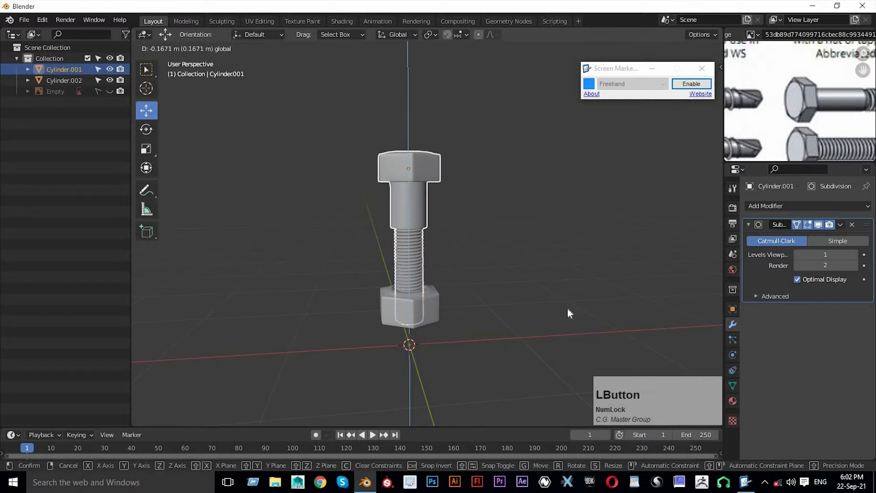
{"action": "left_click", "coordinate": [571, 309]}
{"action": "scroll", "coordinate": [511, 305], "scroll_direction": "up", "scroll_amount": 3}
{"action": "middle_click_drag", "start_coordinate": [511, 305], "coordinate": [508, 253]}
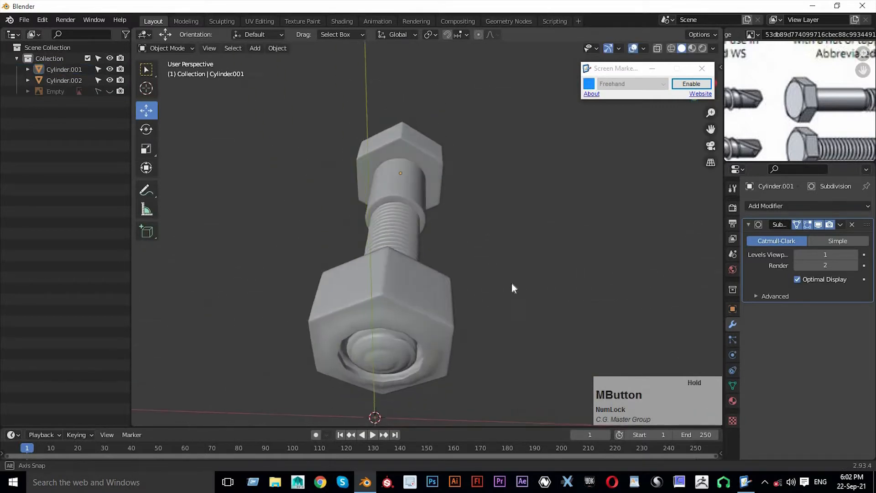
{"action": "scroll", "coordinate": [488, 152], "scroll_direction": "down", "scroll_amount": 3}
{"action": "left_click_drag", "start_coordinate": [487, 150], "coordinate": [347, 301]}
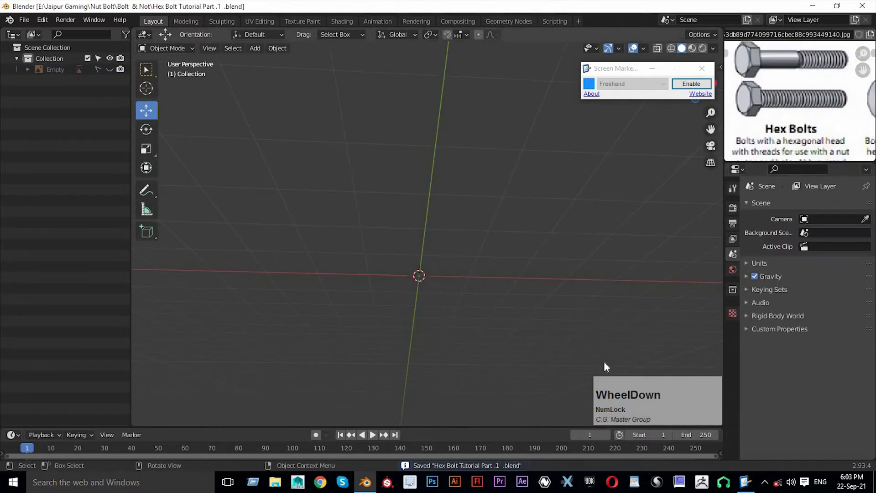
Examine the hex bolts and neighbouring bolt types in the reference image
{"action": "scroll", "coordinate": [593, 242], "scroll_direction": "down", "scroll_amount": 1}
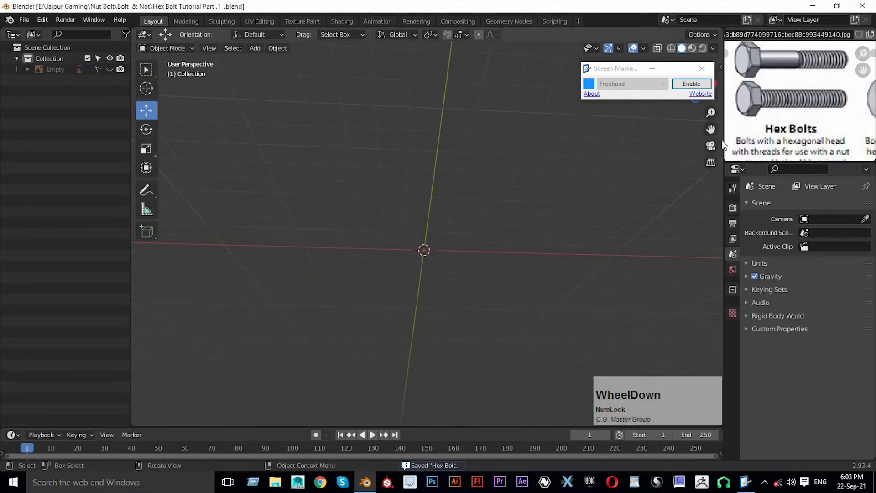
{"action": "scroll", "coordinate": [779, 113], "scroll_direction": "down", "scroll_amount": 3}
{"action": "middle_click_drag", "start_coordinate": [780, 113], "coordinate": [753, 42]}
{"action": "scroll", "coordinate": [784, 82], "scroll_direction": "up", "scroll_amount": 2}
{"action": "middle_click_drag", "start_coordinate": [790, 74], "coordinate": [739, 74]}
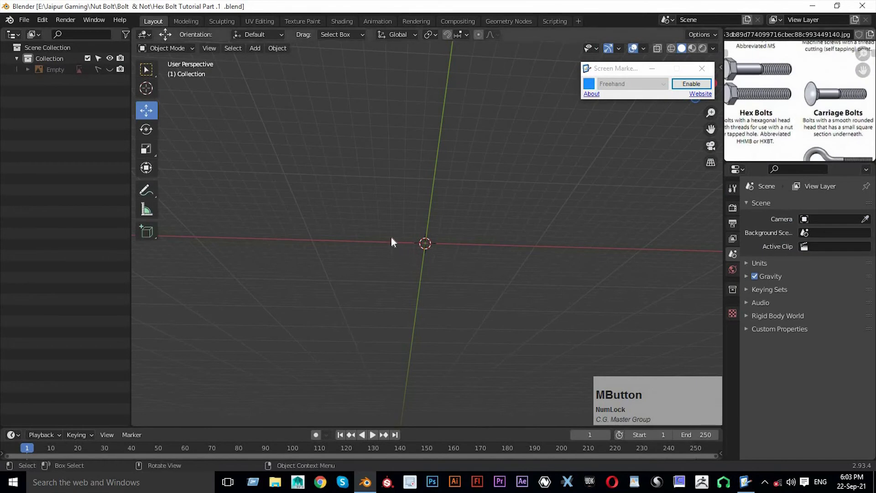